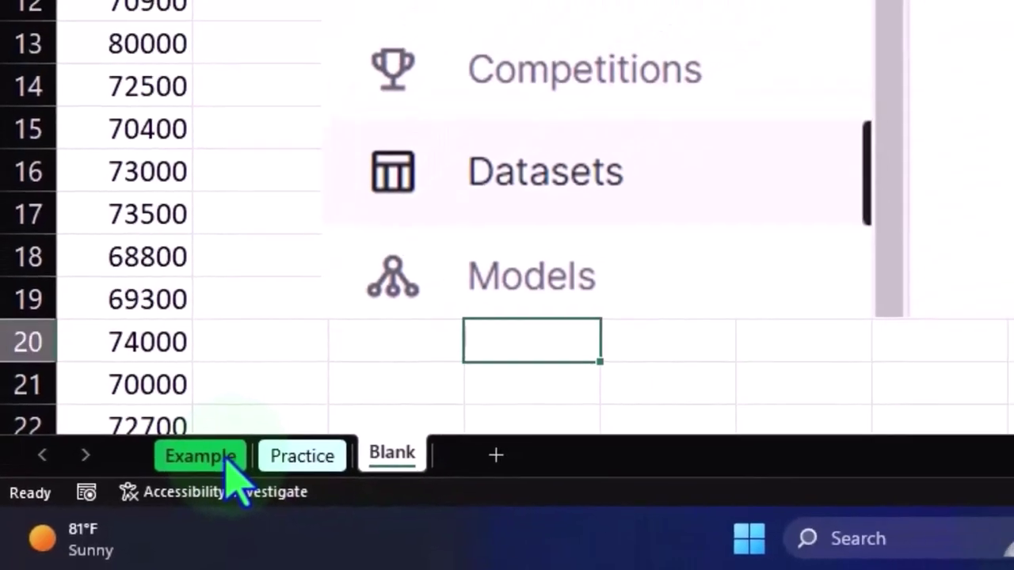
Look over the salary values and the Median label in the Example sheet's original table.
{"action": "left_click", "coordinate": [194, 473]}
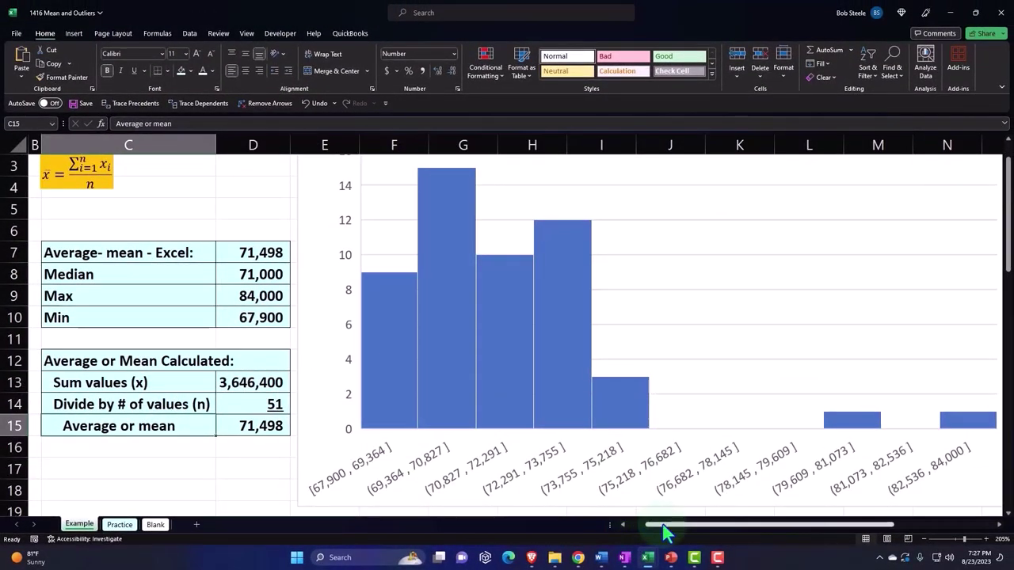
{"action": "left_click_drag", "start_coordinate": [663, 525], "coordinate": [592, 531]}
{"action": "left_click", "coordinate": [58, 228]}
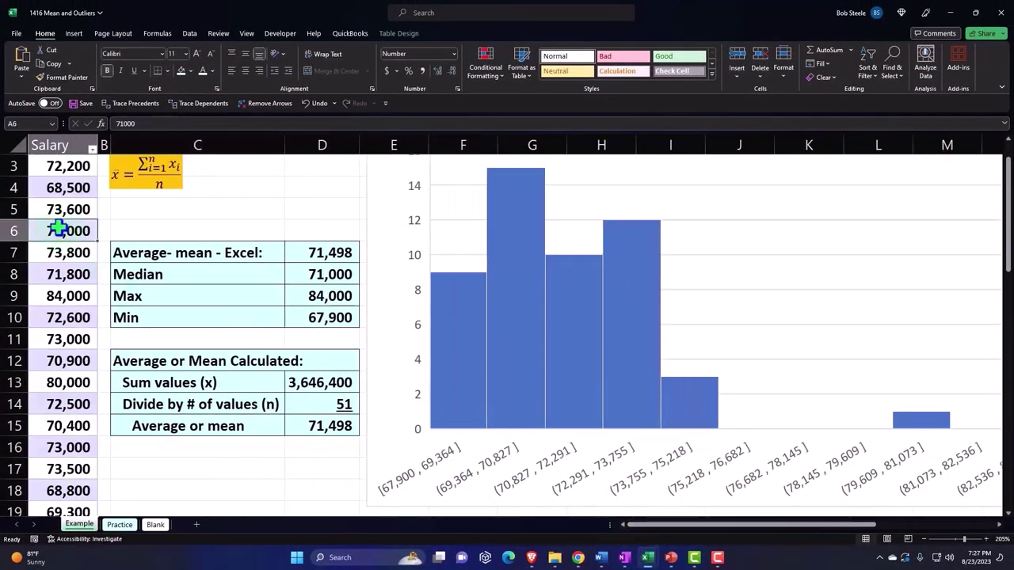
{"action": "scroll", "coordinate": [64, 234], "scroll_direction": "up", "scroll_amount": 1}
{"action": "left_click", "coordinate": [204, 314]}
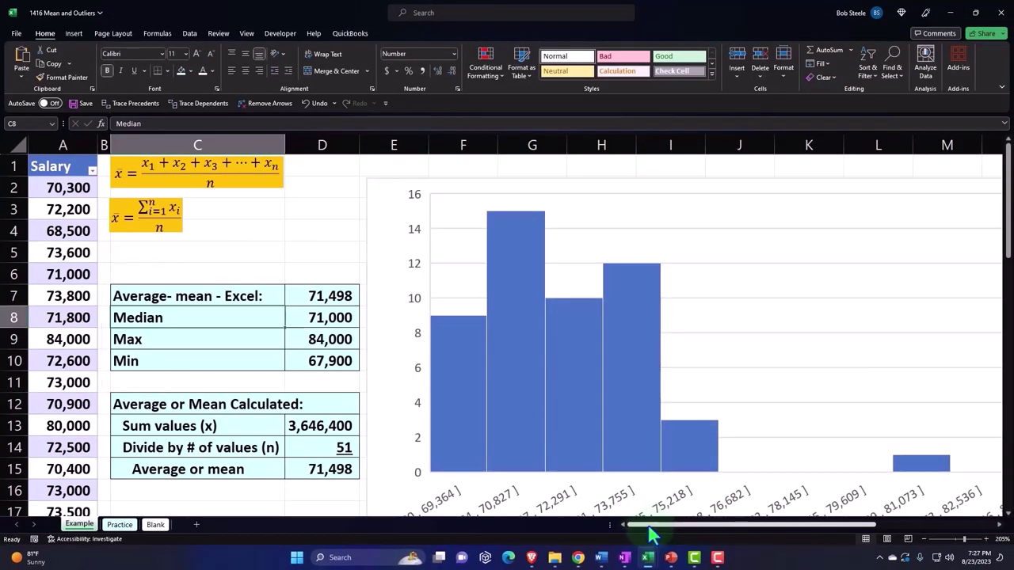
Find the 1,000,000 outlier at the end of the Example sheet's salary table.
{"action": "left_click_drag", "start_coordinate": [648, 525], "coordinate": [848, 523]}
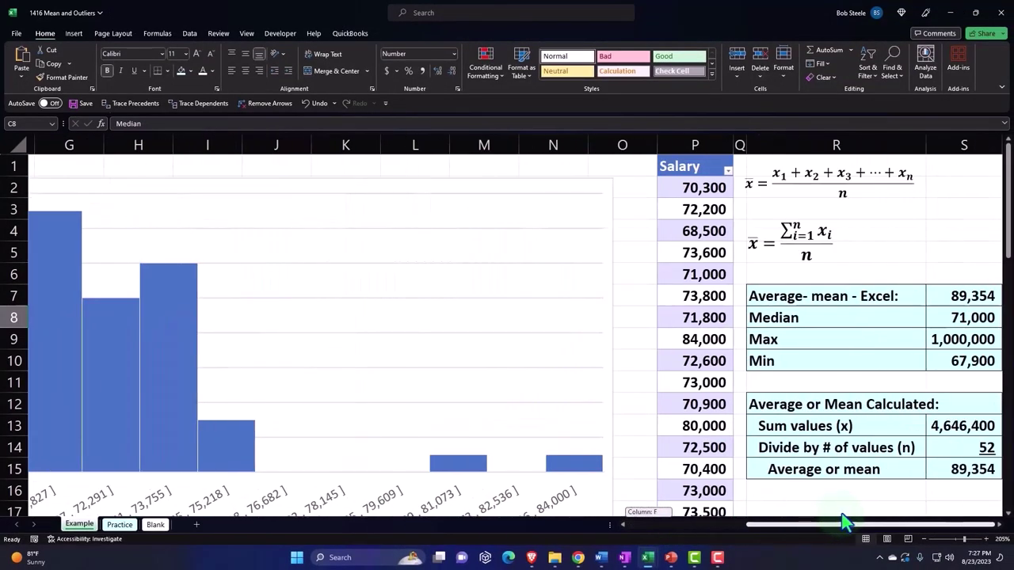
{"action": "scroll", "coordinate": [824, 451], "scroll_direction": "down", "scroll_amount": 5}
{"action": "scroll", "coordinate": [823, 451], "scroll_direction": "down", "scroll_amount": 6}
{"action": "scroll", "coordinate": [823, 452], "scroll_direction": "down", "scroll_amount": 5}
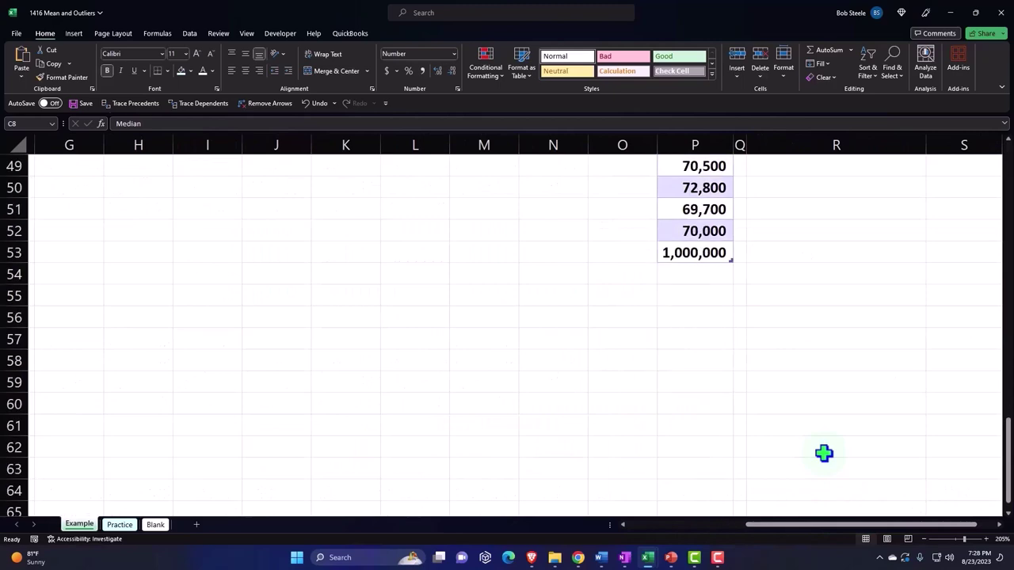
{"action": "left_click", "coordinate": [702, 252]}
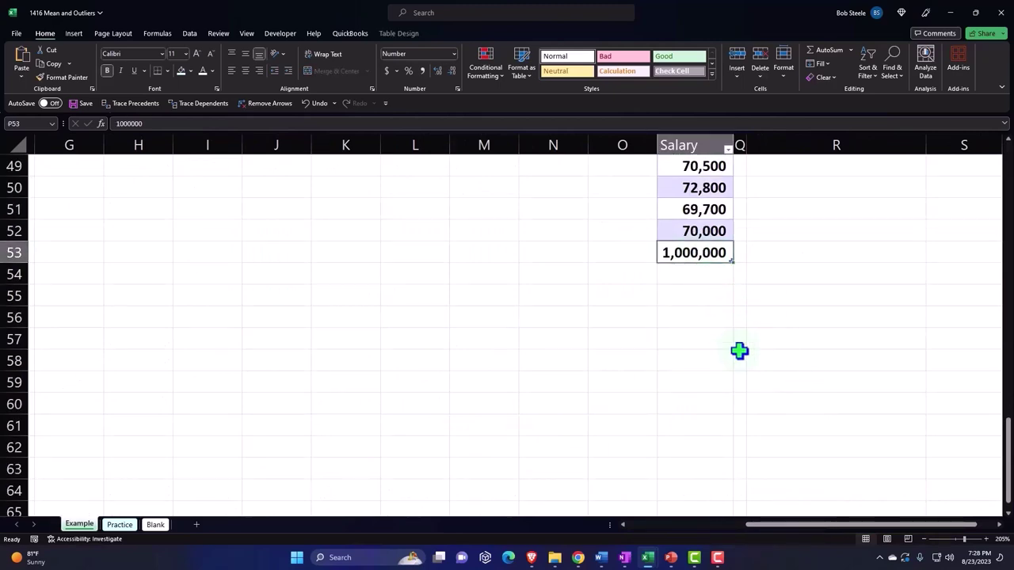
{"action": "scroll", "coordinate": [739, 351], "scroll_direction": "up", "scroll_amount": 5}
{"action": "scroll", "coordinate": [739, 351], "scroll_direction": "up", "scroll_amount": 10}
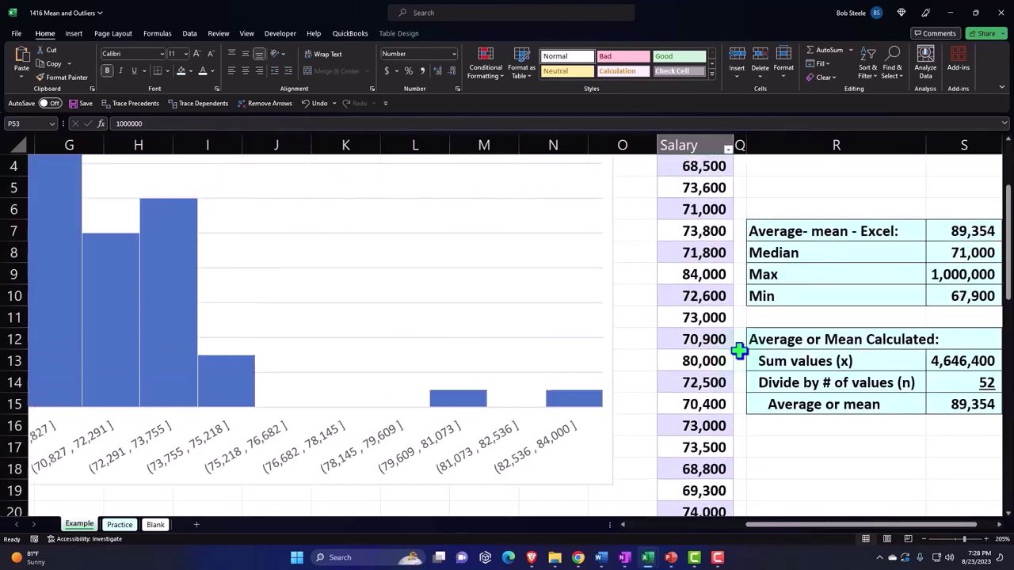
{"action": "scroll", "coordinate": [739, 351], "scroll_direction": "up", "scroll_amount": 1}
{"action": "scroll", "coordinate": [898, 525], "scroll_direction": "right", "scroll_amount": 1}
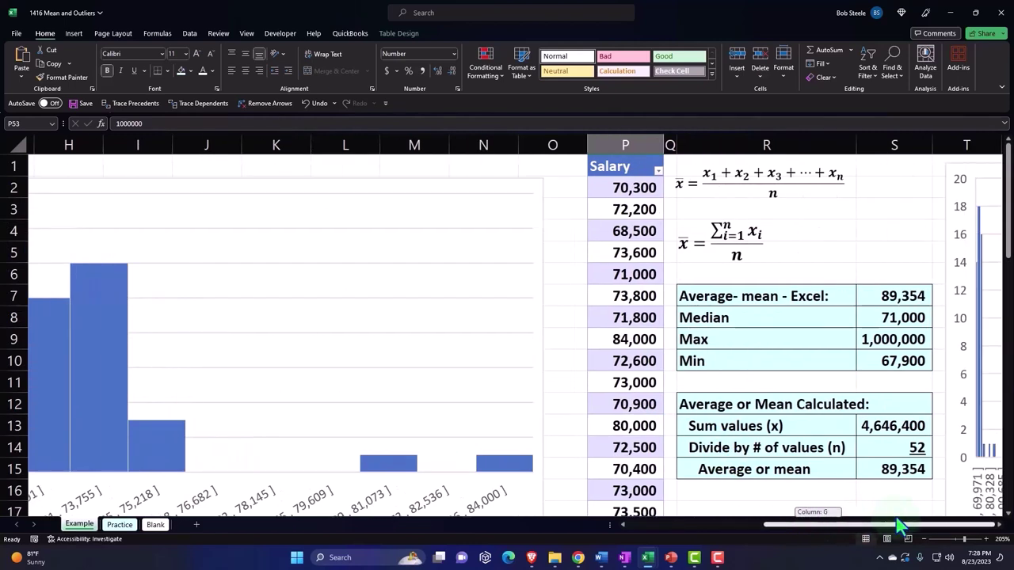
{"action": "scroll", "coordinate": [955, 524], "scroll_direction": "right", "scroll_amount": 1}
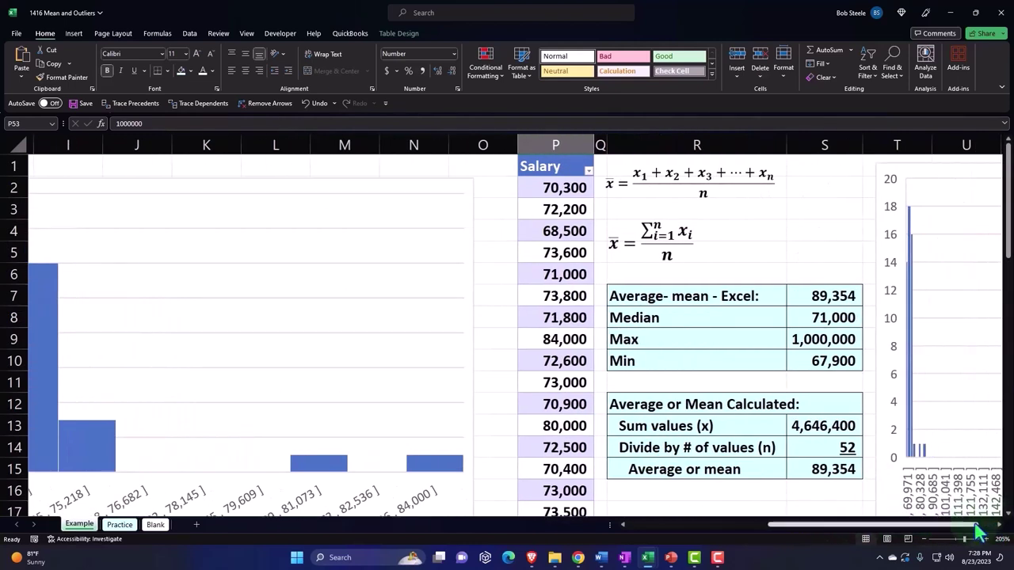
{"action": "left_click_drag", "start_coordinate": [939, 525], "coordinate": [634, 525]}
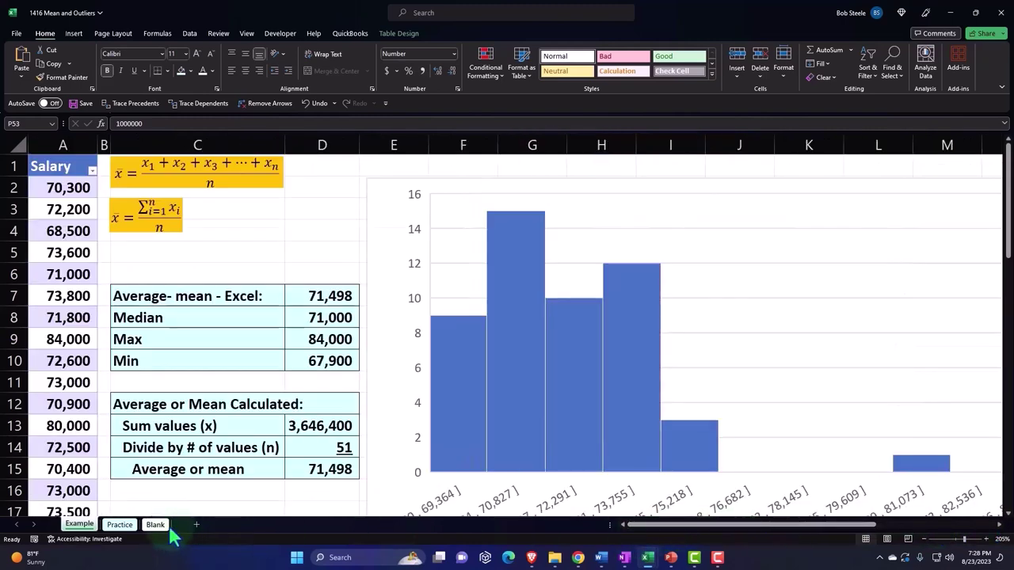
Delete the Kaggle screenshot picture from the Blank sheet.
{"action": "left_click", "coordinate": [159, 526]}
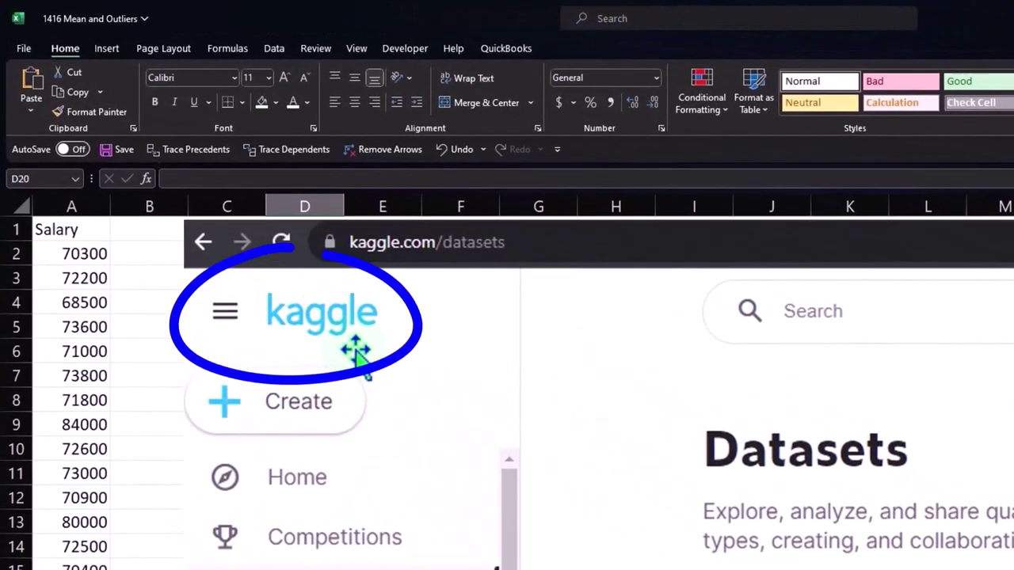
{"action": "left_click", "coordinate": [342, 337]}
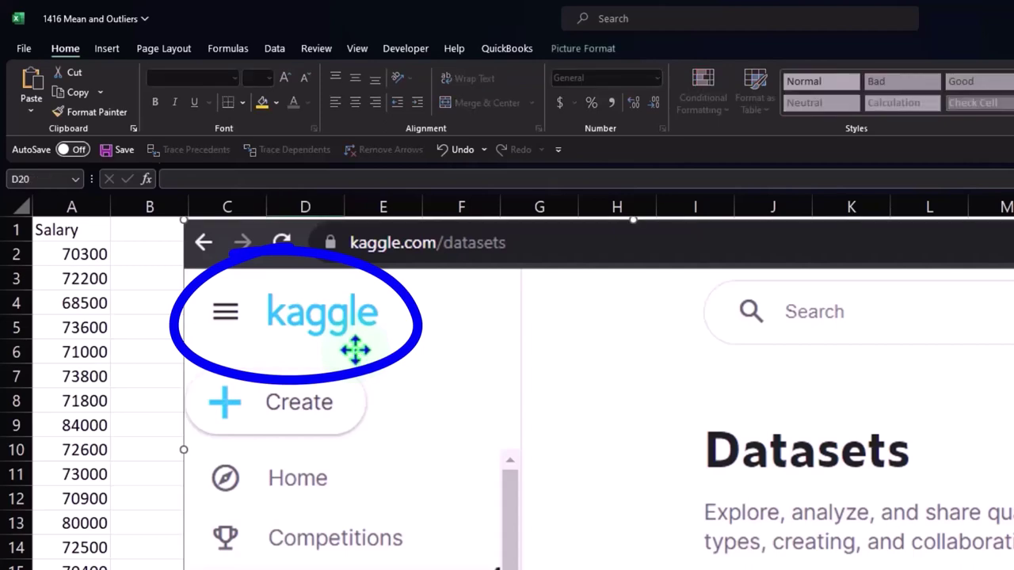
{"action": "key", "text": "Delete"}
Scroll through the Salary values and select the entire worksheet.
{"action": "left_click", "coordinate": [191, 375]}
{"action": "scroll", "coordinate": [190, 375], "scroll_direction": "down", "scroll_amount": 2}
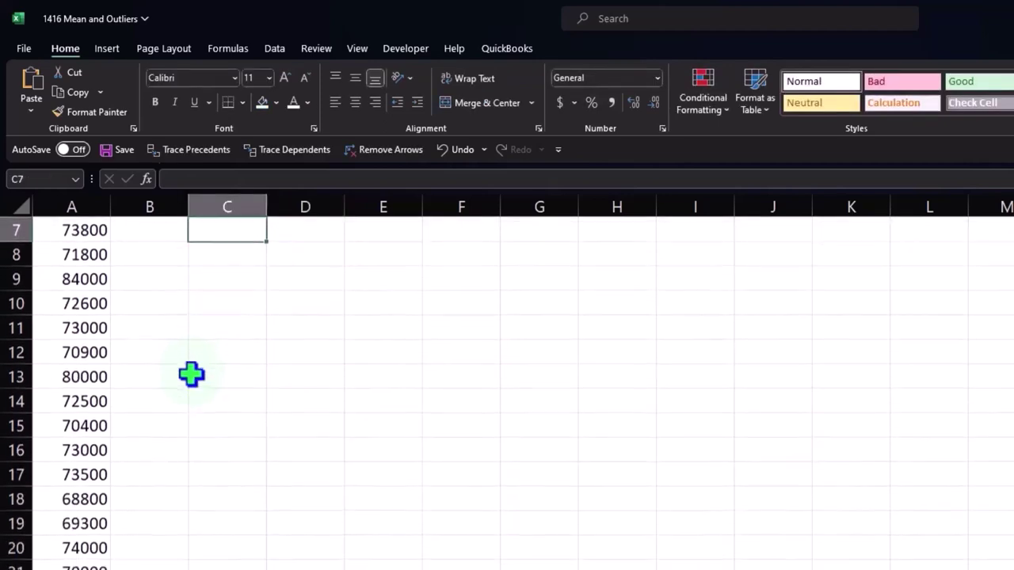
{"action": "scroll", "coordinate": [191, 375], "scroll_direction": "down", "scroll_amount": 2}
{"action": "scroll", "coordinate": [191, 375], "scroll_direction": "down", "scroll_amount": 1}
{"action": "scroll", "coordinate": [191, 375], "scroll_direction": "down", "scroll_amount": 2}
{"action": "scroll", "coordinate": [191, 374], "scroll_direction": "down", "scroll_amount": 2}
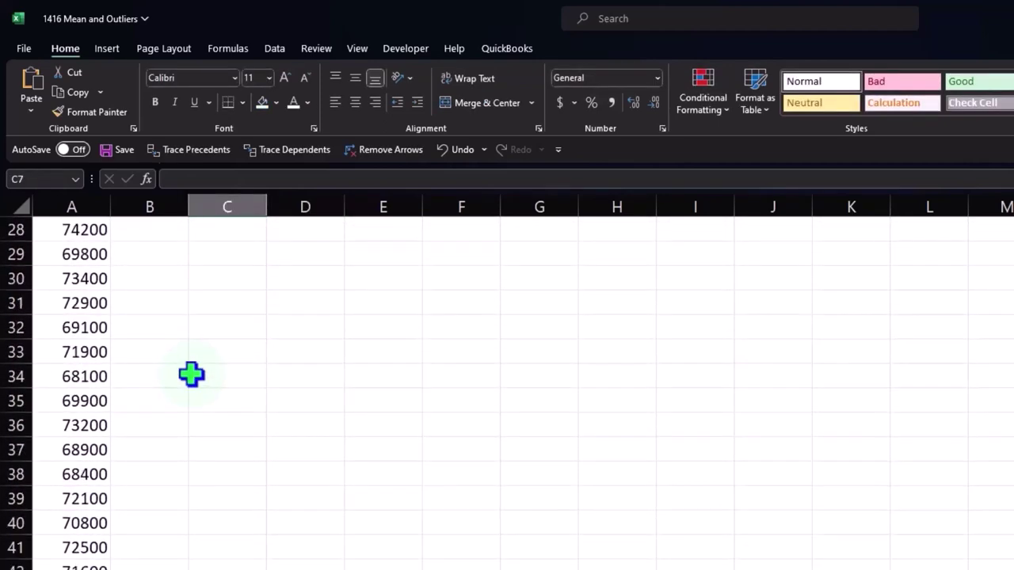
{"action": "scroll", "coordinate": [191, 375], "scroll_direction": "down", "scroll_amount": 2}
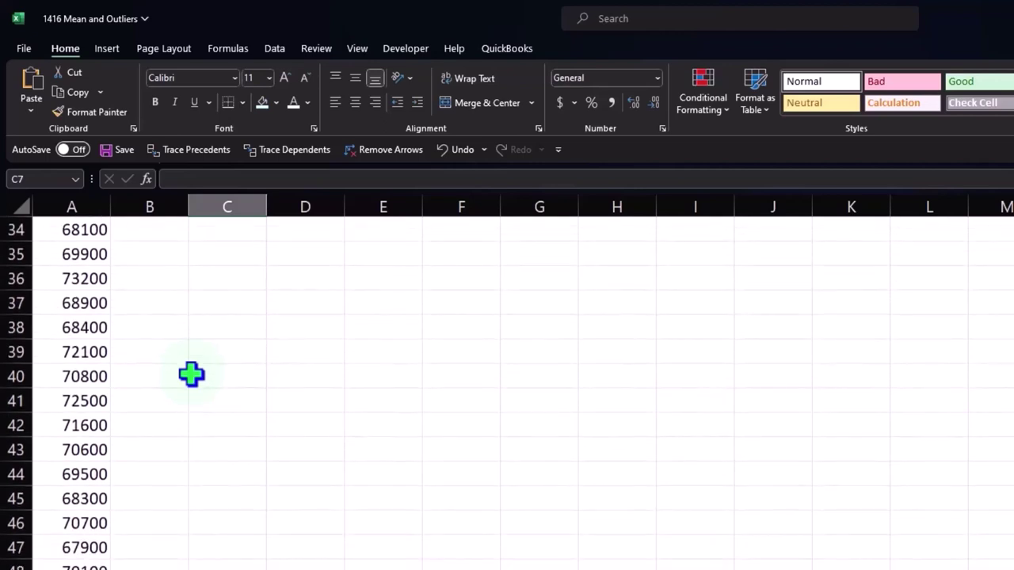
{"action": "scroll", "coordinate": [191, 374], "scroll_direction": "up", "scroll_amount": 8}
{"action": "scroll", "coordinate": [191, 374], "scroll_direction": "up", "scroll_amount": 3}
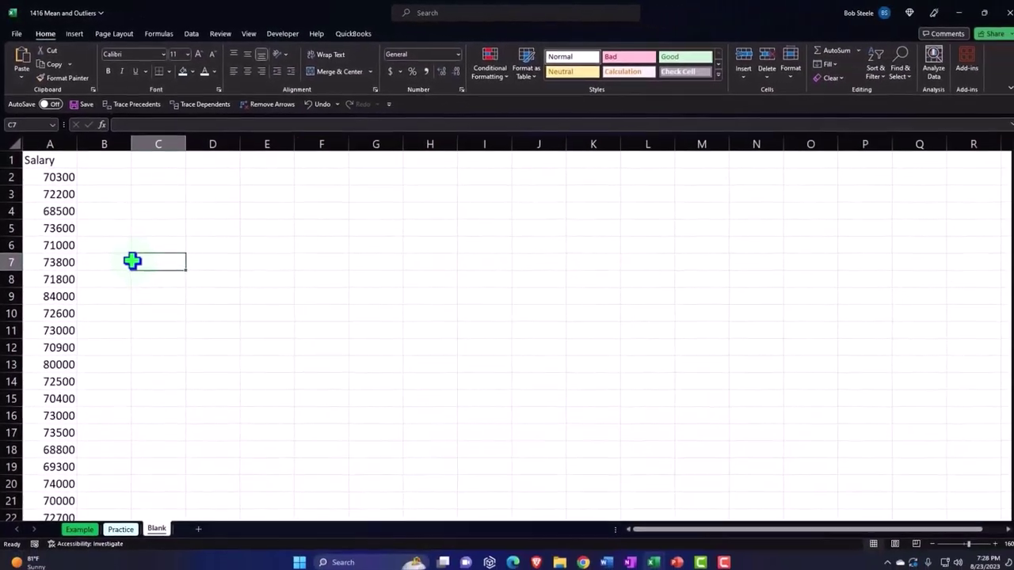
{"action": "left_click", "coordinate": [16, 144]}
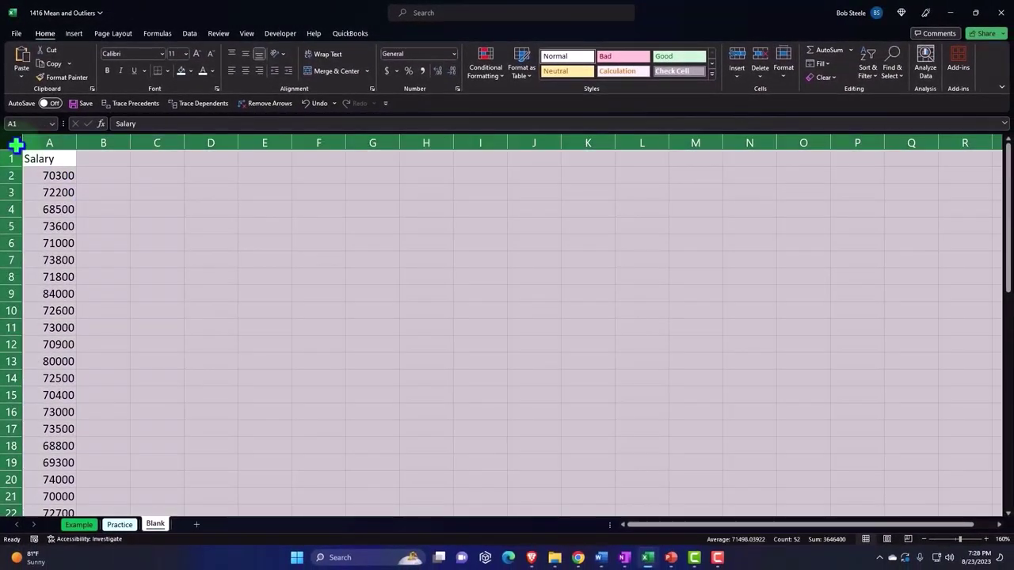
Format all cells as Currency with symbol None, 0 decimals and red parenthesised negatives.
{"action": "right_click", "coordinate": [210, 208]}
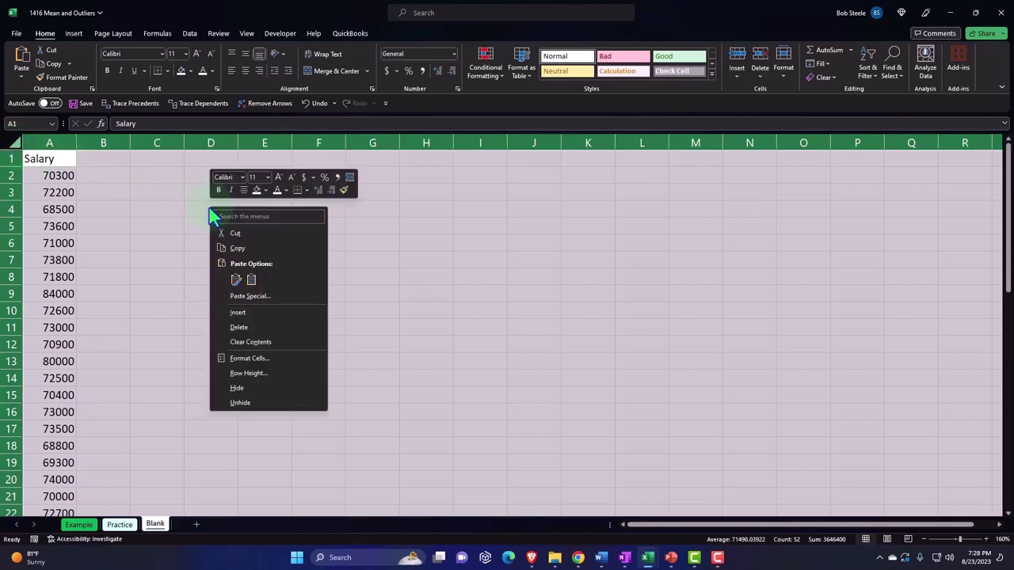
{"action": "left_click", "coordinate": [272, 363]}
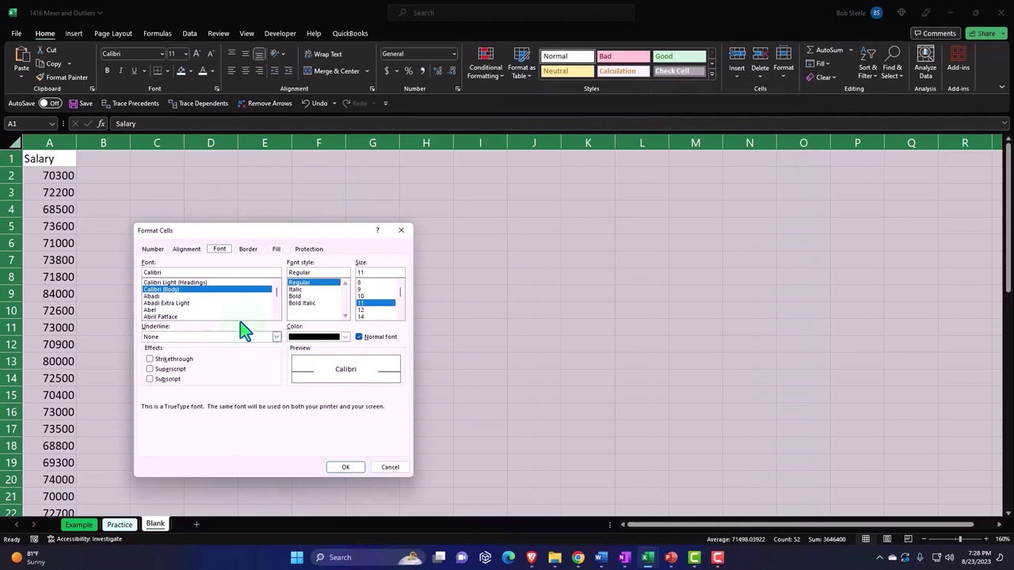
{"action": "left_click", "coordinate": [153, 249]}
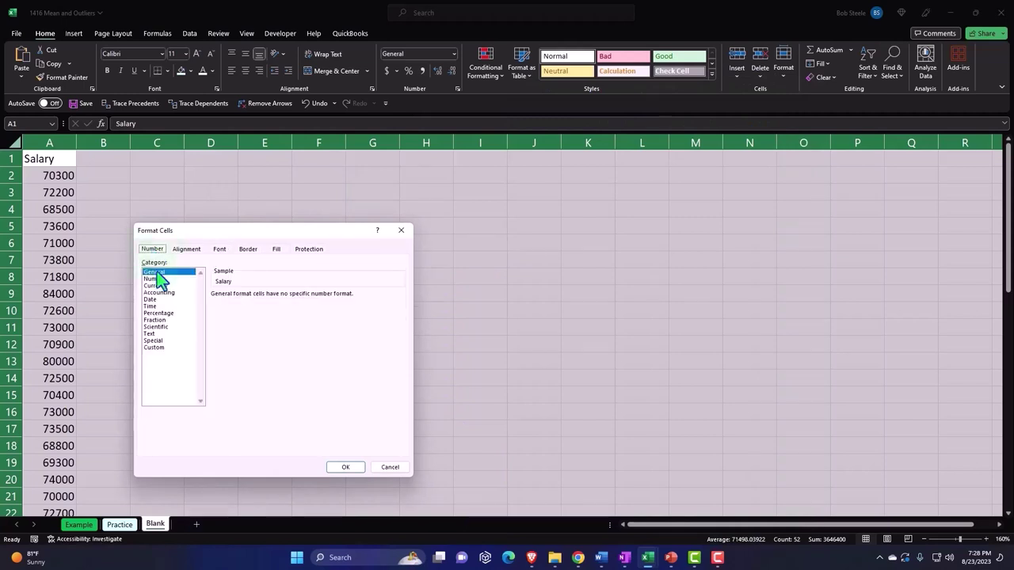
{"action": "left_click", "coordinate": [157, 286]}
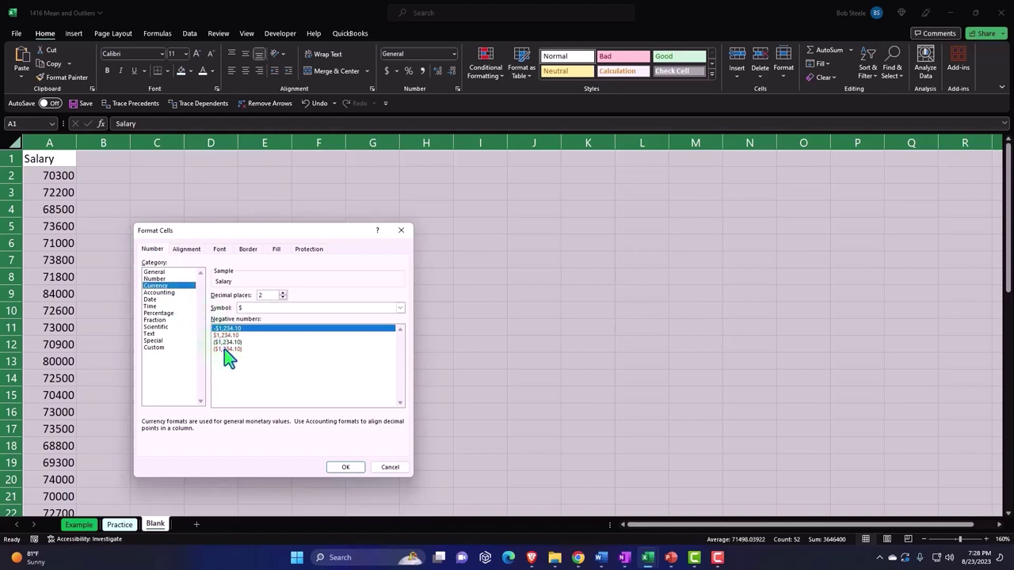
{"action": "left_click", "coordinate": [226, 348]}
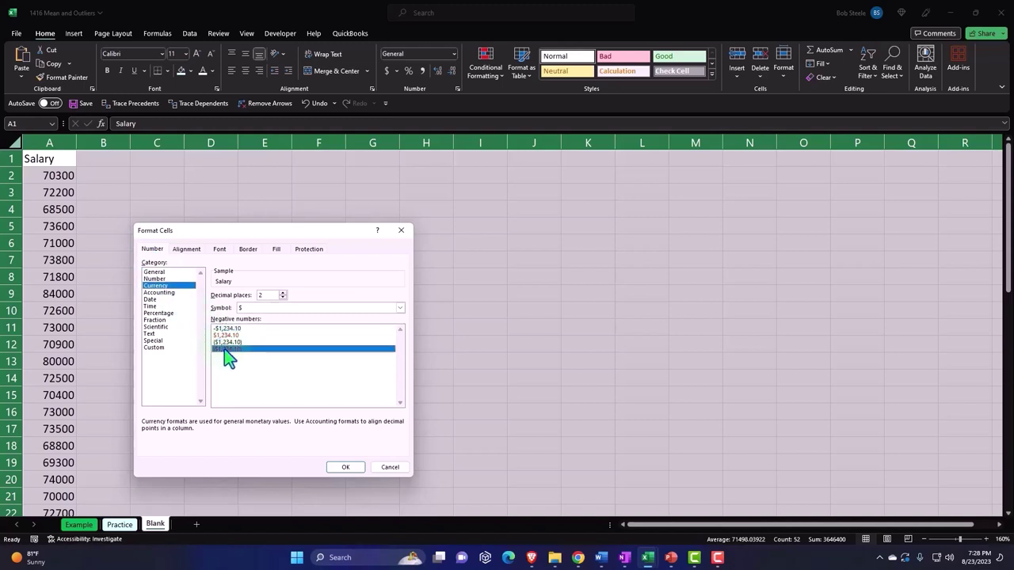
{"action": "left_click", "coordinate": [400, 309]}
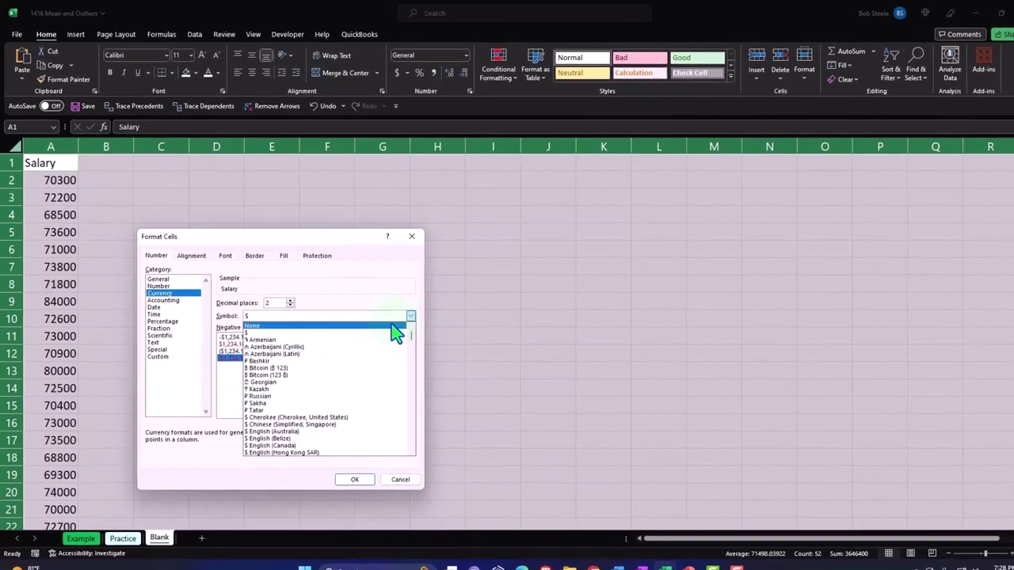
{"action": "left_click", "coordinate": [406, 340]}
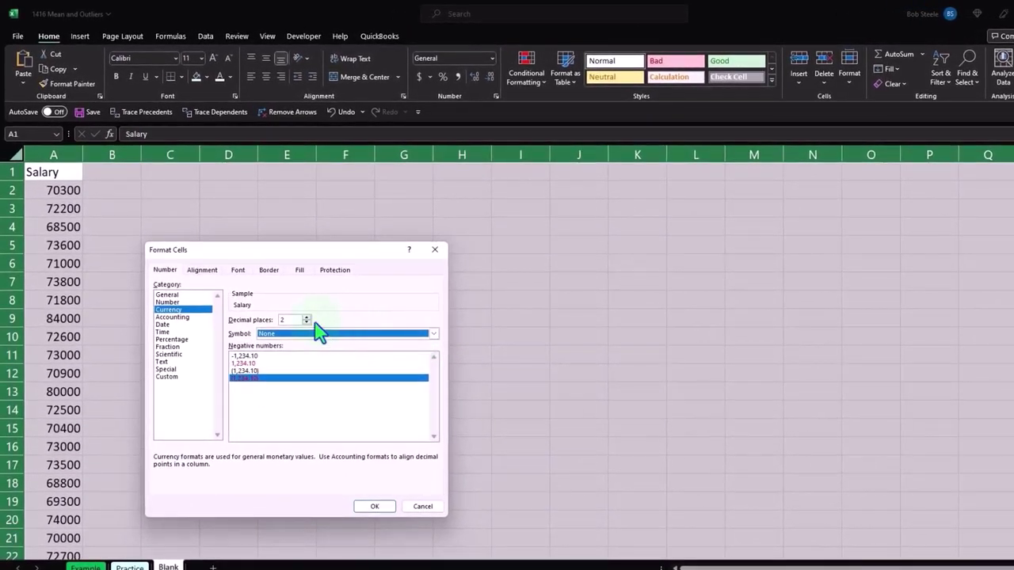
{"action": "left_click", "coordinate": [307, 322]}
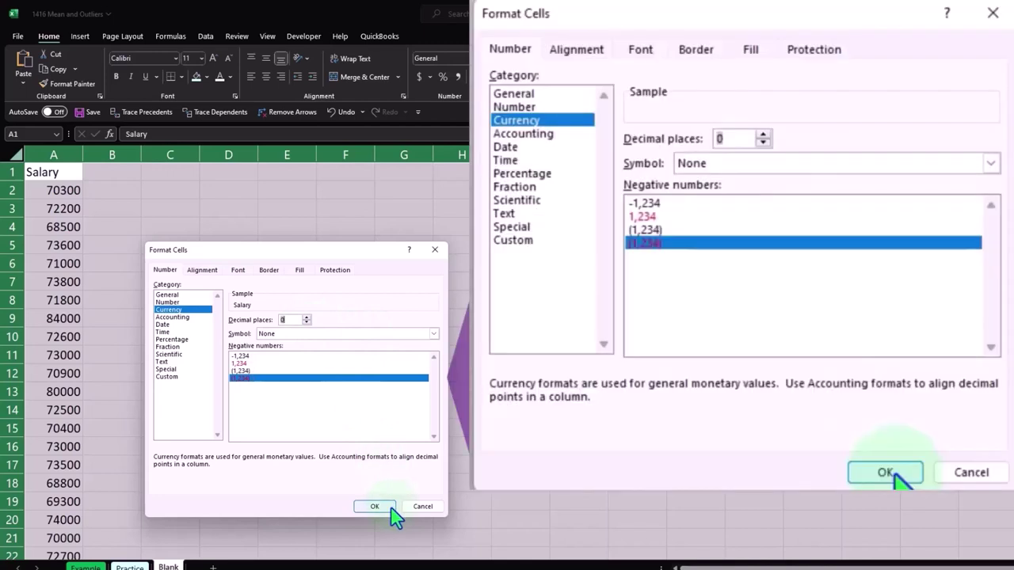
{"action": "left_click", "coordinate": [374, 507]}
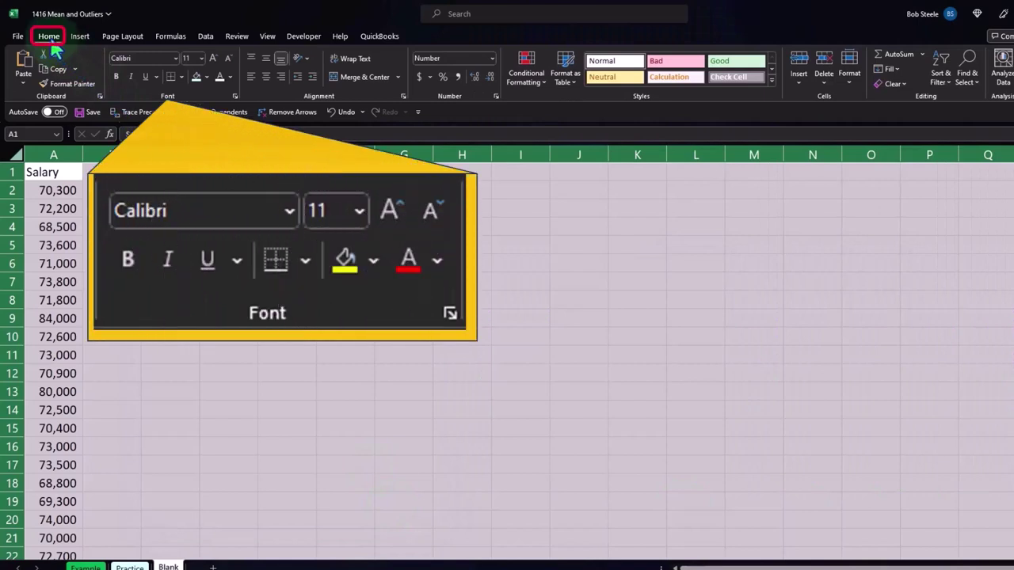
Make the sheet's text bold and clear the whole-sheet selection.
{"action": "left_click", "coordinate": [116, 78]}
{"action": "left_click", "coordinate": [229, 299]}
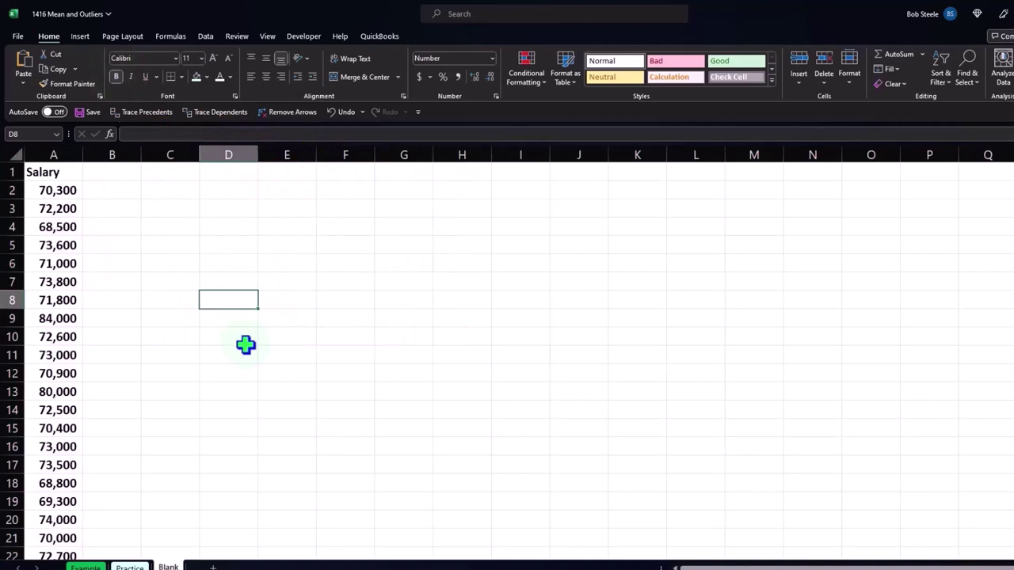
{"action": "scroll", "coordinate": [246, 345], "scroll_direction": "up", "scroll_amount": 2, "text": "ctrl"}
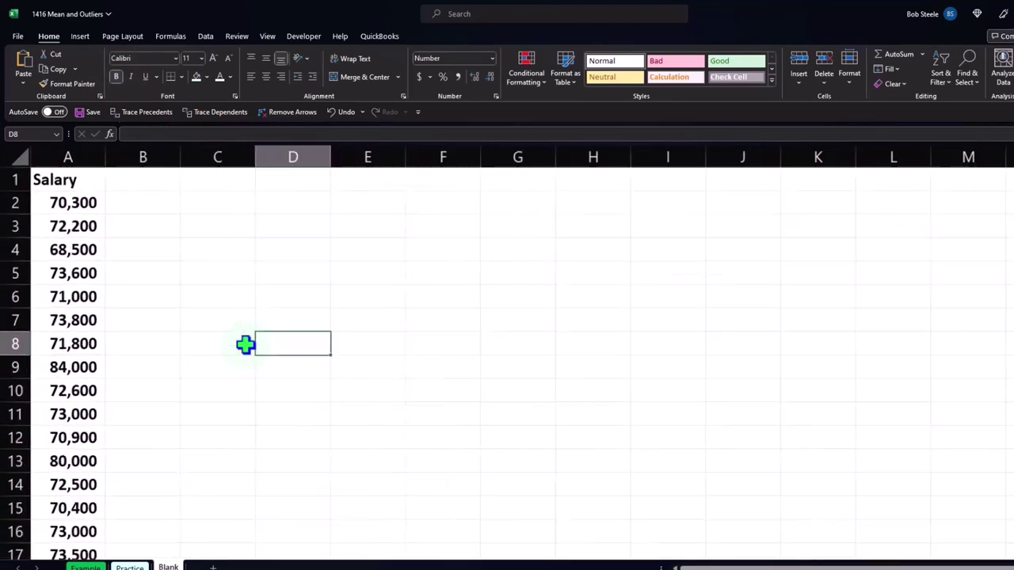
{"action": "scroll", "coordinate": [246, 345], "scroll_direction": "up", "scroll_amount": 2, "text": "ctrl"}
{"action": "scroll", "coordinate": [244, 364], "scroll_direction": "up", "scroll_amount": 1}
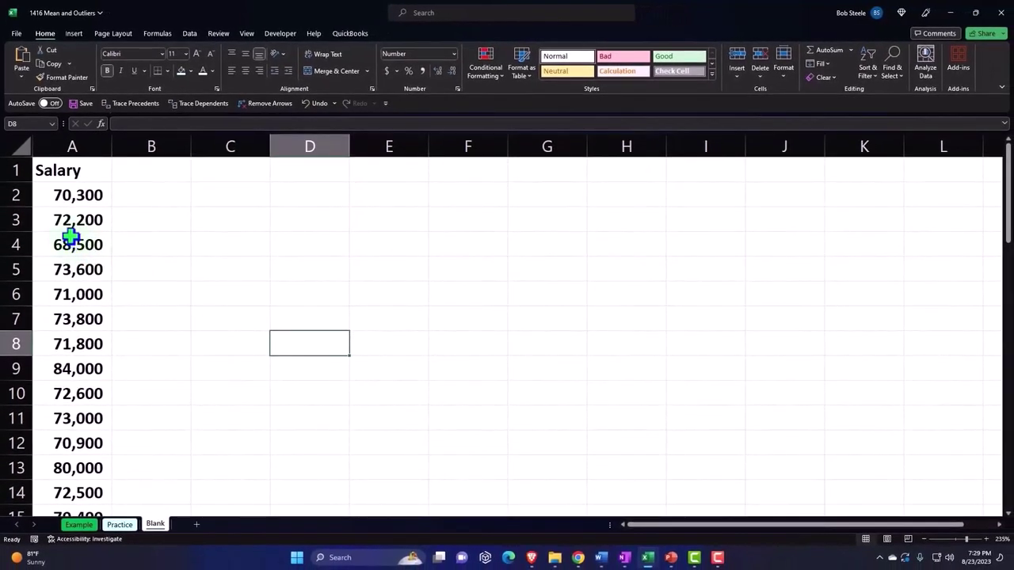
Convert the Salary range $A$1:$A$52 into a table with headers.
{"action": "left_click", "coordinate": [71, 239]}
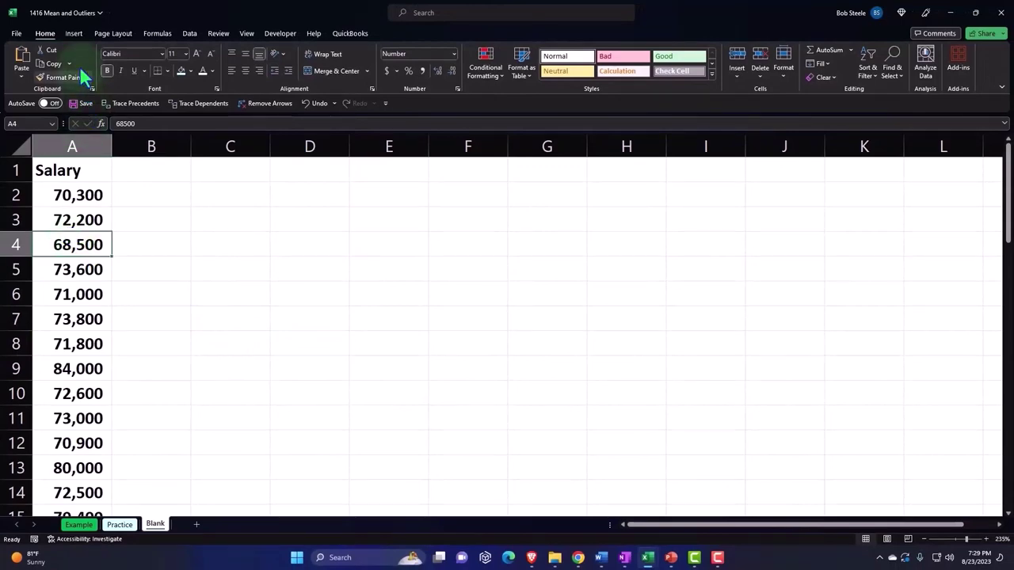
{"action": "left_click", "coordinate": [74, 35]}
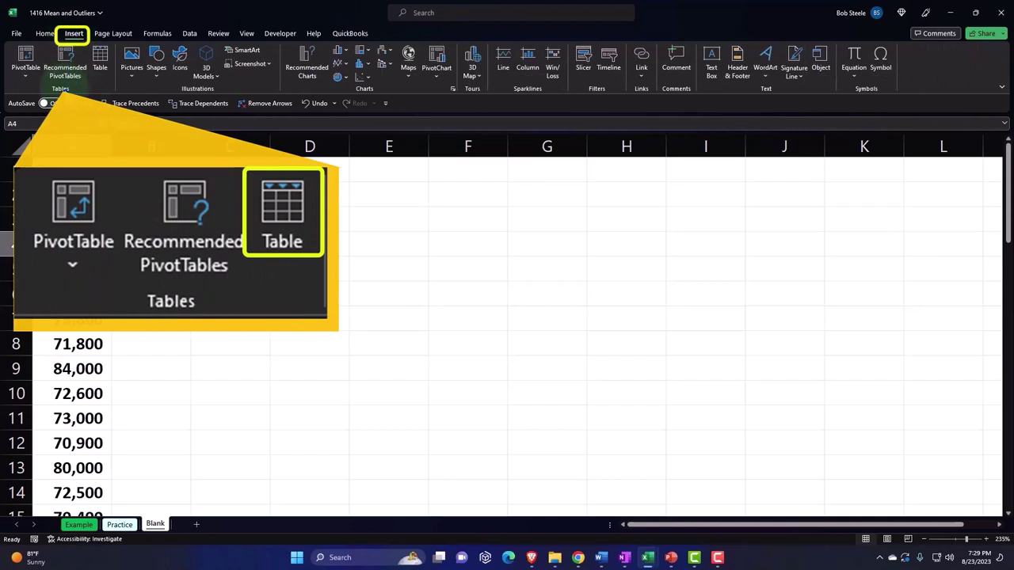
{"action": "left_click", "coordinate": [101, 56]}
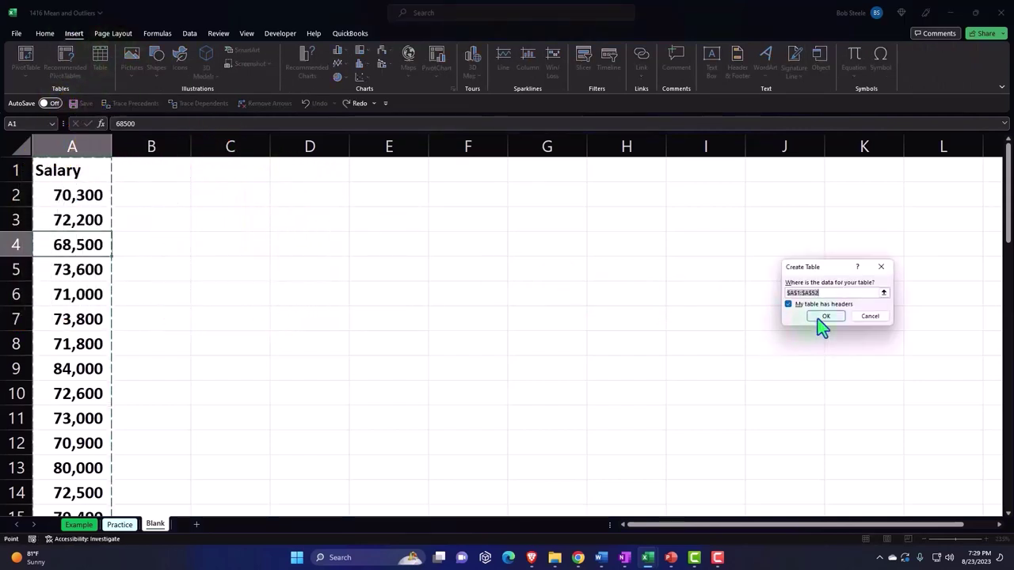
{"action": "left_click_drag", "start_coordinate": [815, 271], "coordinate": [217, 187]}
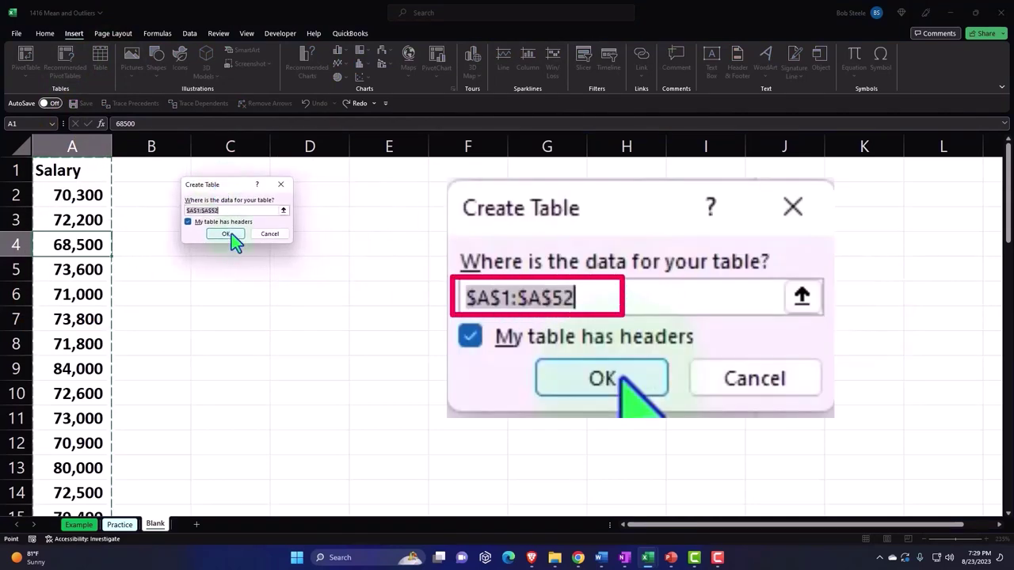
{"action": "left_click", "coordinate": [229, 235]}
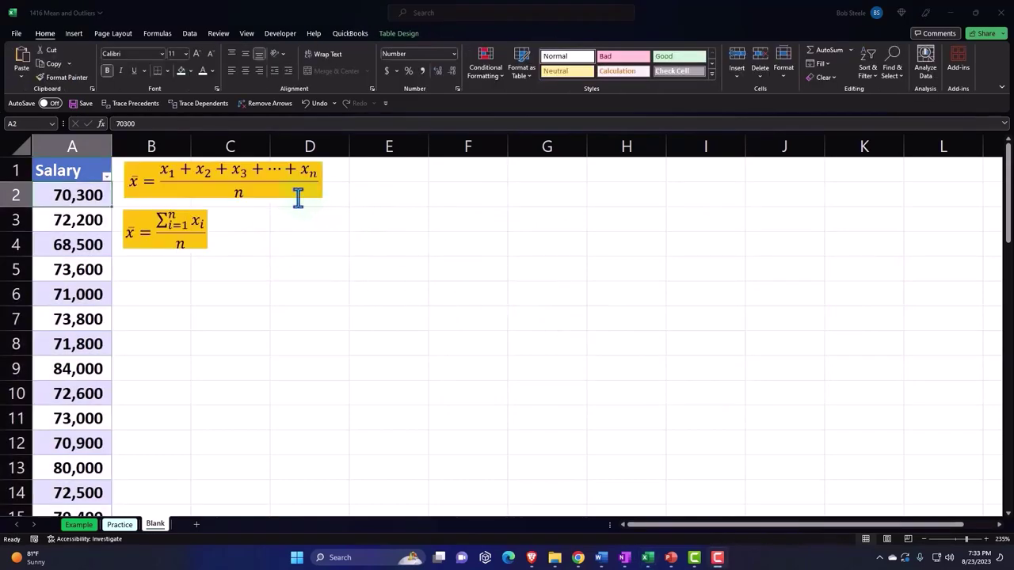
{"action": "left_click", "coordinate": [297, 199]}
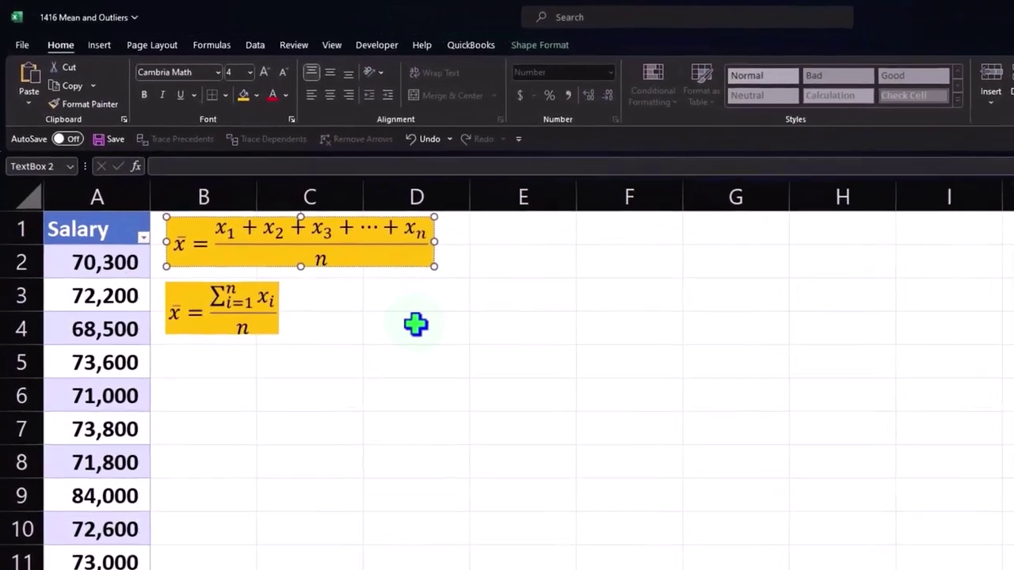
Insert a trial blank equation, try Ink Equation, then delete the empty equation box.
{"action": "left_click", "coordinate": [309, 243]}
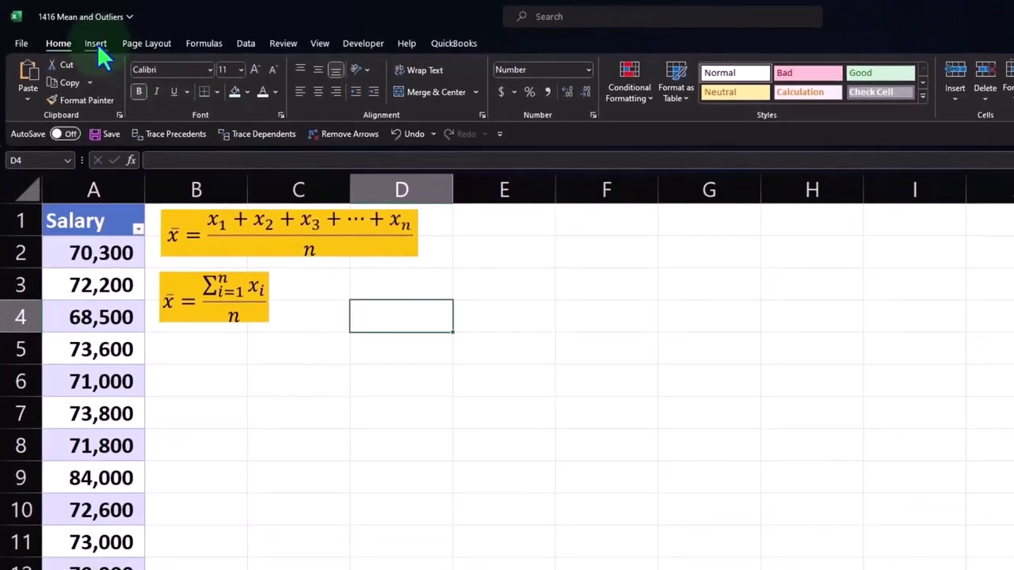
{"action": "left_click", "coordinate": [81, 37]}
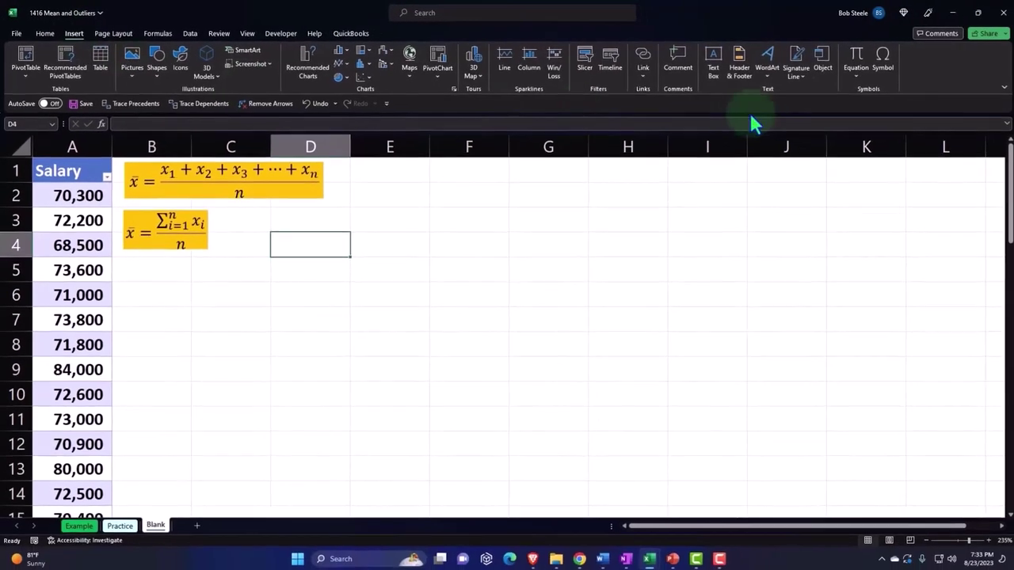
{"action": "left_click", "coordinate": [856, 63]}
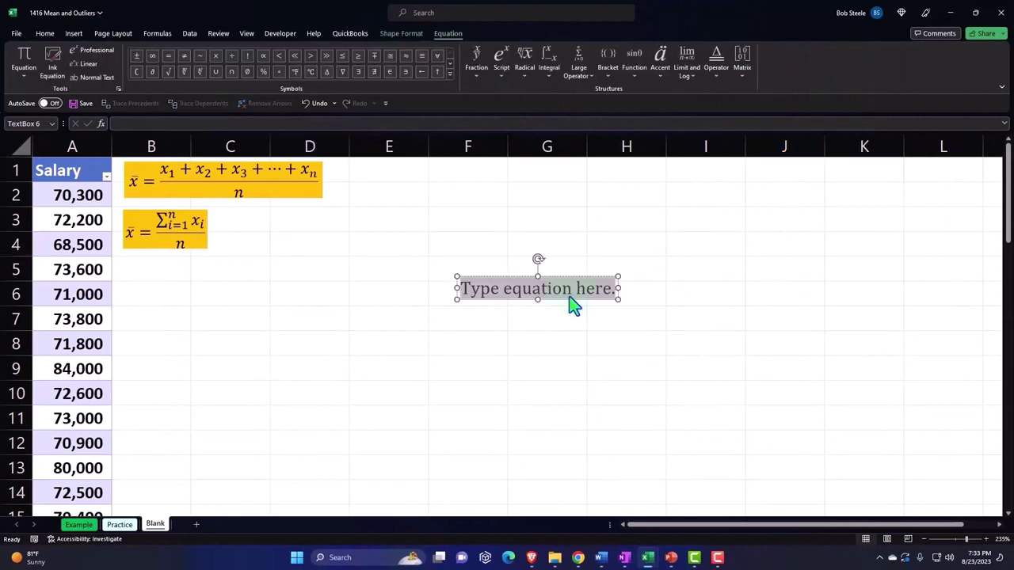
{"action": "left_click", "coordinate": [51, 52]}
{"action": "mouse_move", "coordinate": [267, 299]}
{"action": "left_mouse_down"}
{"action": "mouse_move", "coordinate": [295, 330]}
{"action": "mouse_move", "coordinate": [262, 324]}
{"action": "mouse_move", "coordinate": [288, 294]}
{"action": "left_mouse_up"}
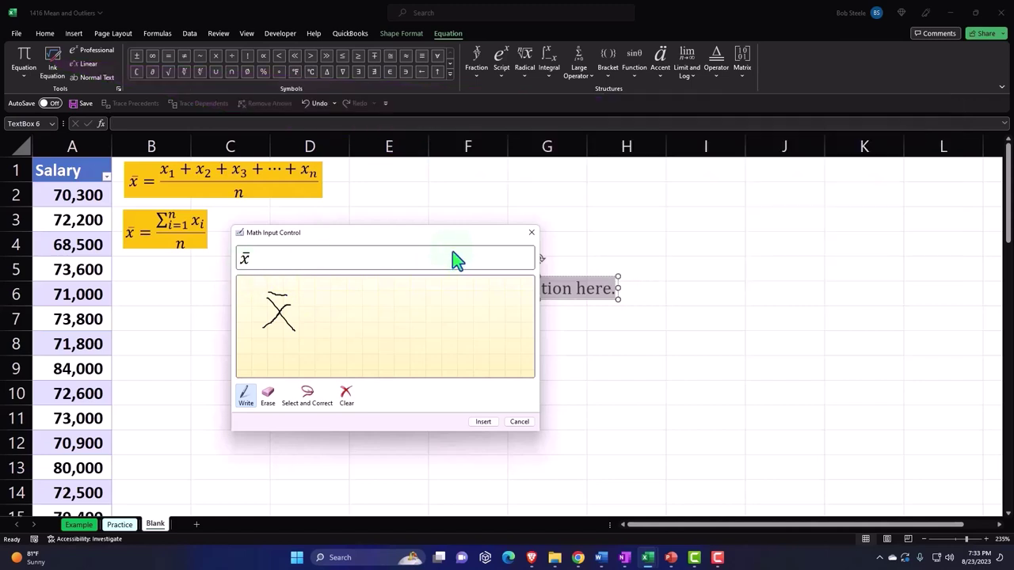
{"action": "left_click", "coordinate": [532, 233]}
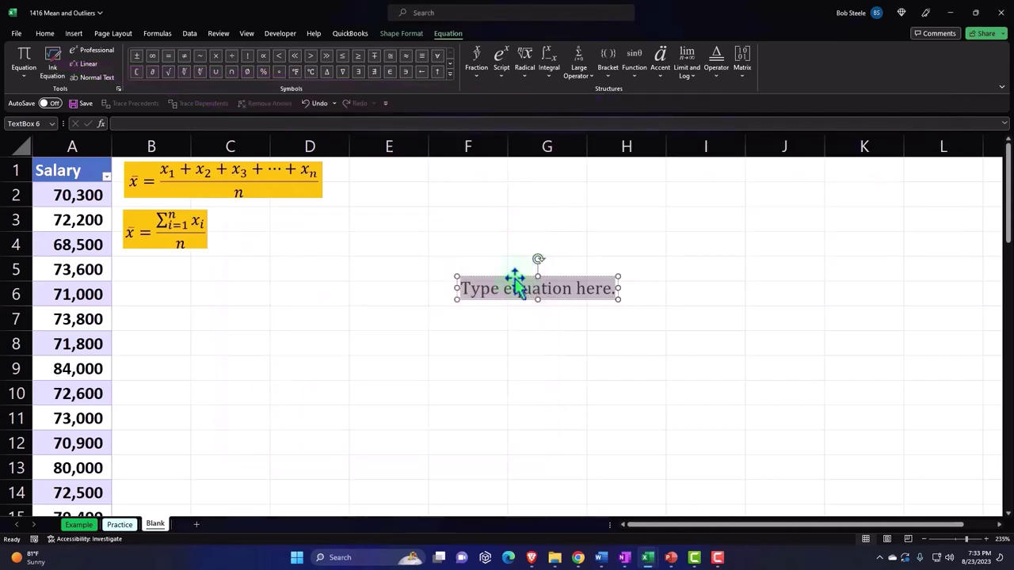
{"action": "key", "text": "Delete"}
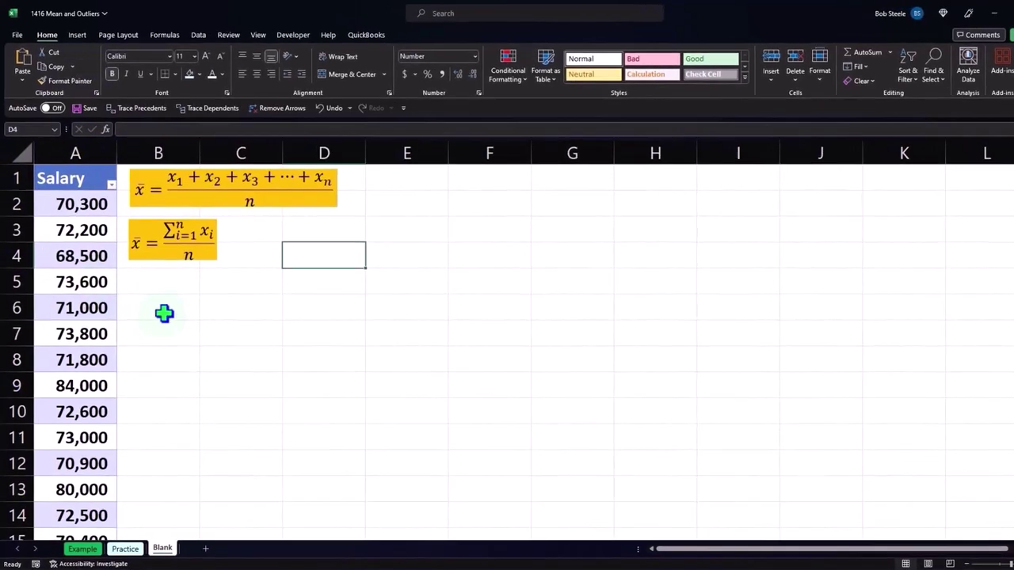
{"action": "left_click", "coordinate": [164, 313]}
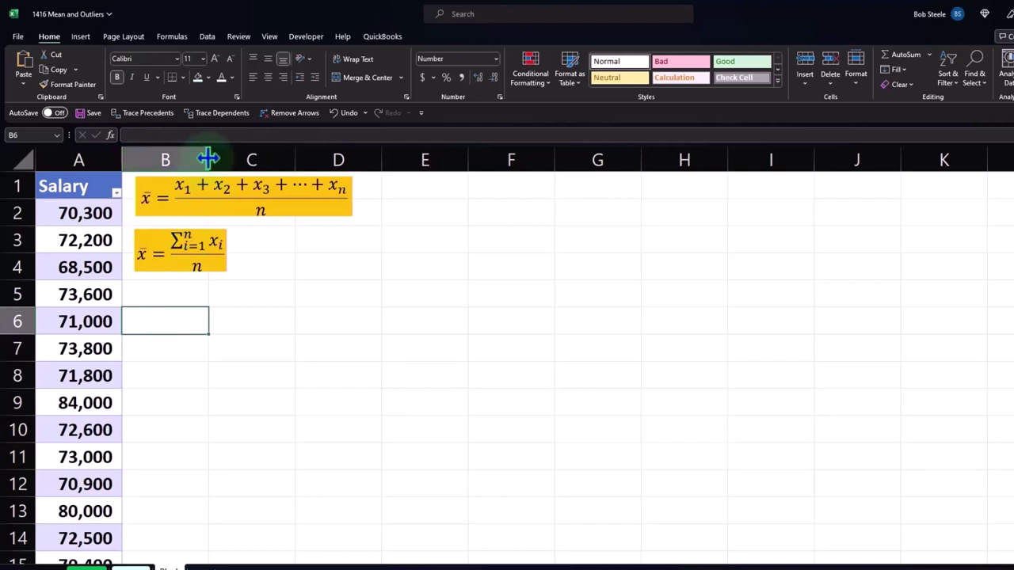
Narrow column B to a spacer and enter 'Mean - Average Excel:' in C6.
{"action": "left_click_drag", "start_coordinate": [208, 159], "coordinate": [133, 160]}
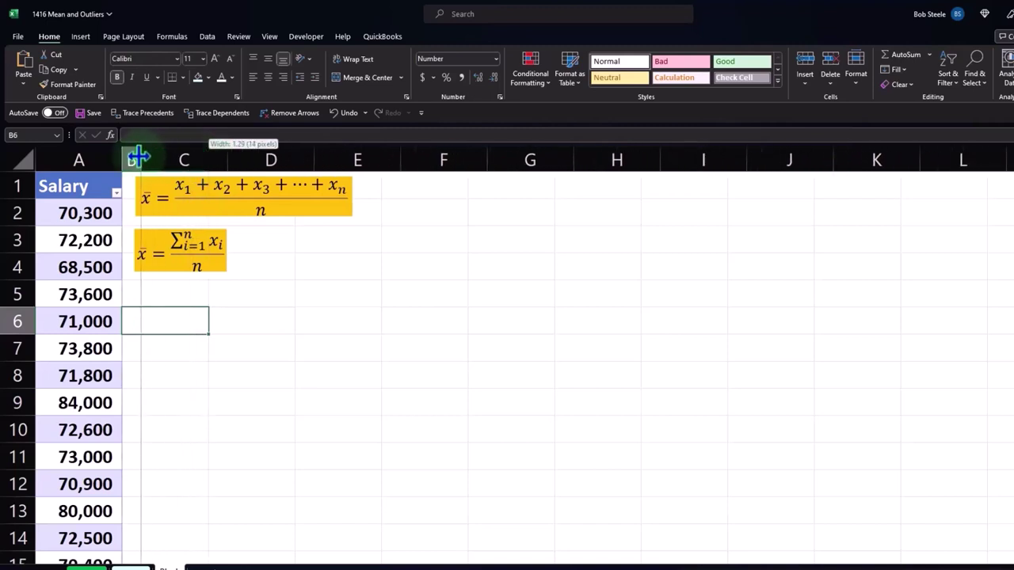
{"action": "left_click", "coordinate": [197, 315]}
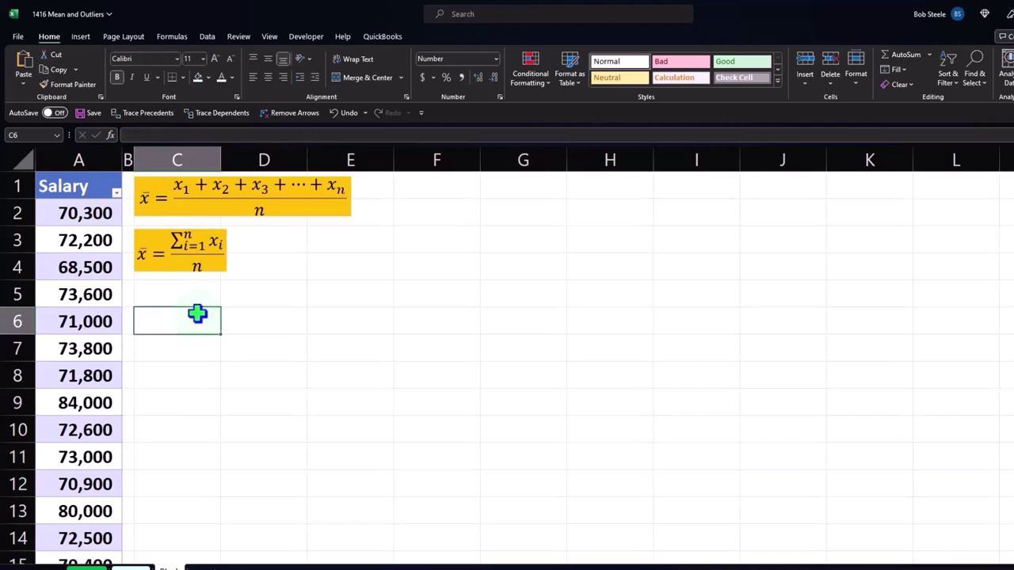
{"action": "type", "text": "A"}
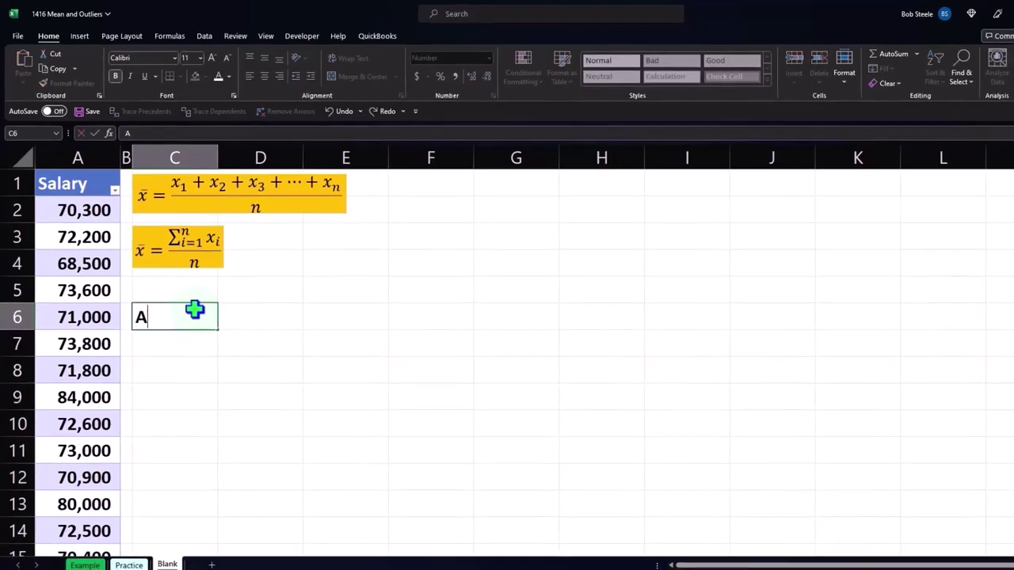
{"action": "type", "text": "ve"}
{"action": "type", "text": "rage"}
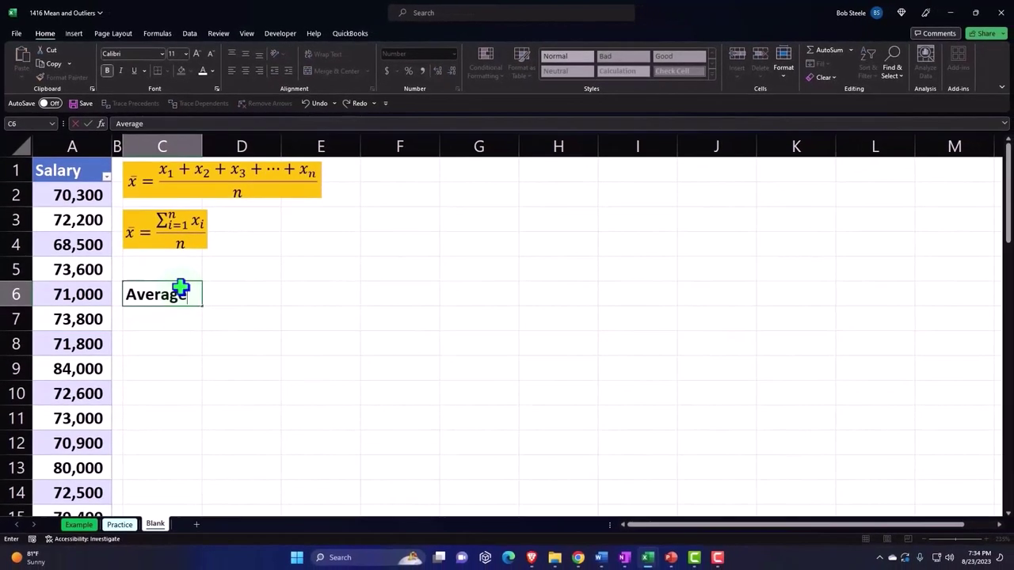
{"action": "key", "text": "BackSpace"}
{"action": "key", "text": "BackSpace"}
{"action": "key", "text": "BackSpace"}
{"action": "key", "text": "BackSpace"}
{"action": "key", "text": "BackSpace"}
{"action": "key", "text": "BackSpace"}
{"action": "key", "text": "BackSpace"}
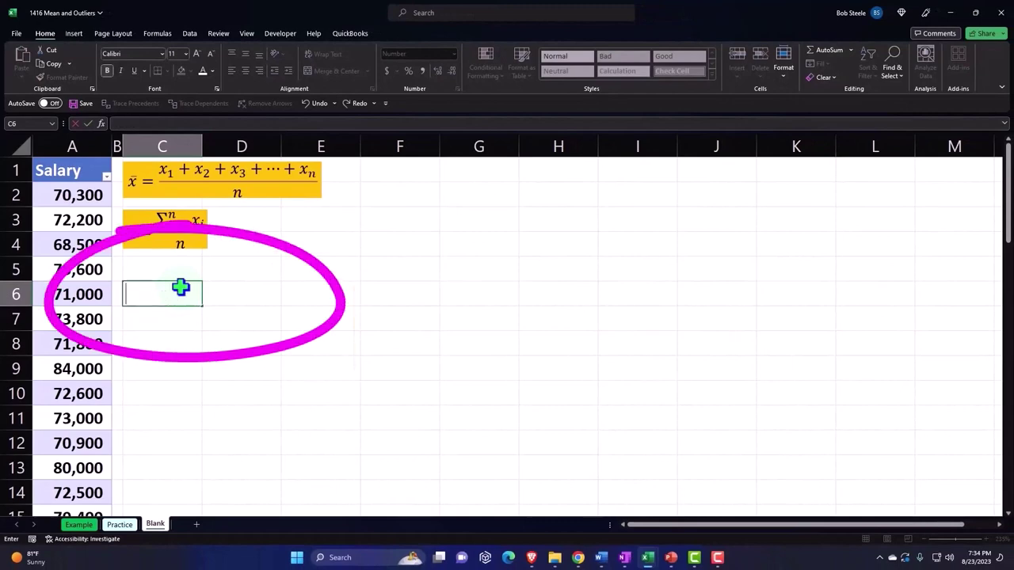
{"action": "type", "text": "Mean"}
{"action": "type", "text": " - Avera"}
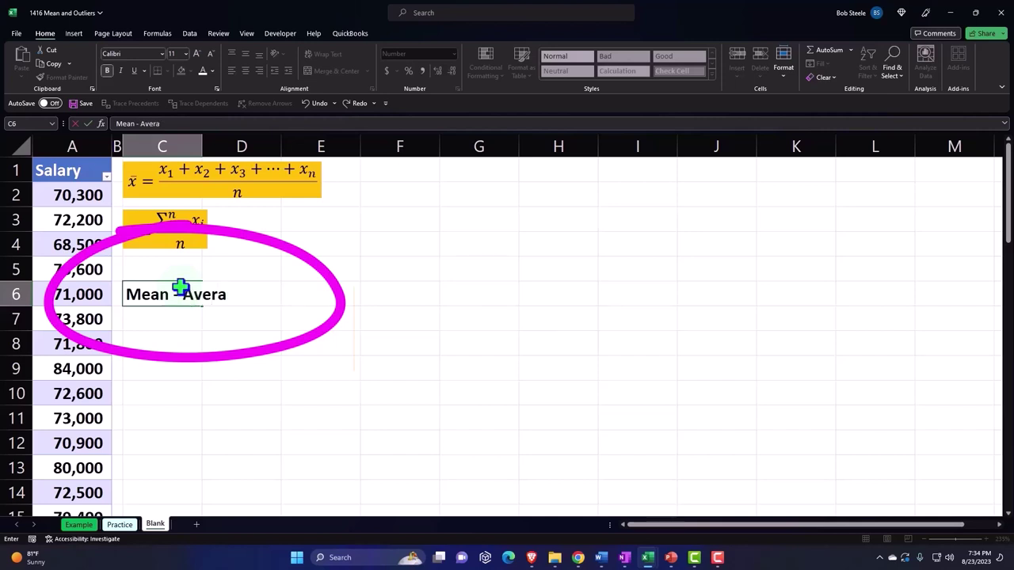
{"action": "type", "text": "ge Exc"}
{"action": "type", "text": "el:"}
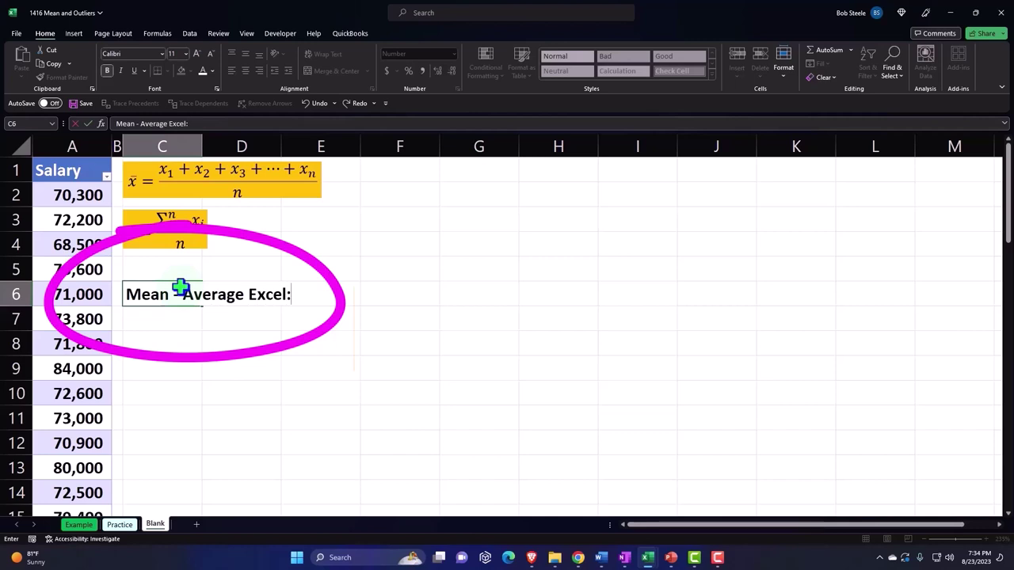
{"action": "key", "text": "Return"}
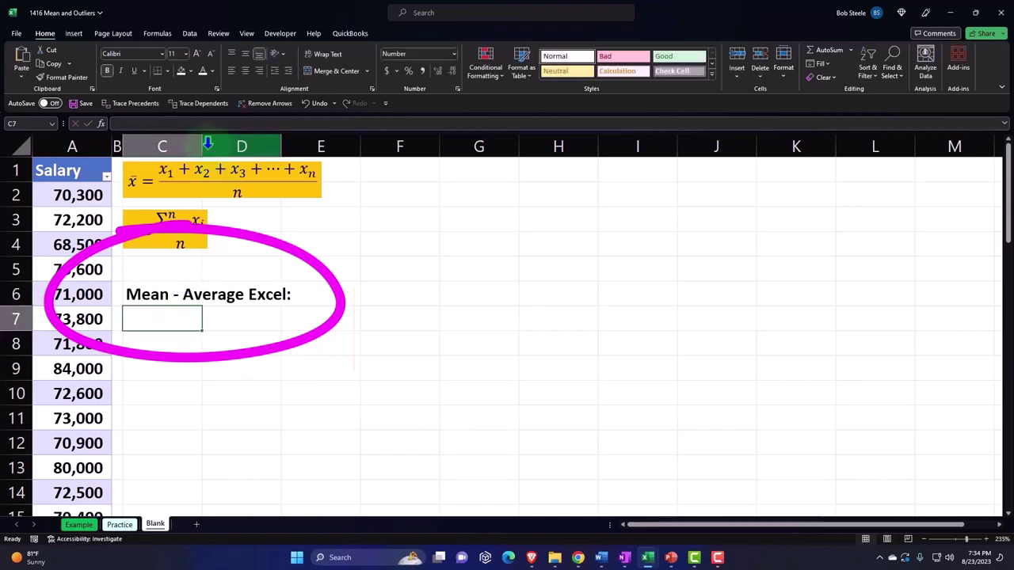
Widen column C and remove the trailing colon from the C6 label.
{"action": "left_click_drag", "start_coordinate": [201, 142], "coordinate": [301, 151]}
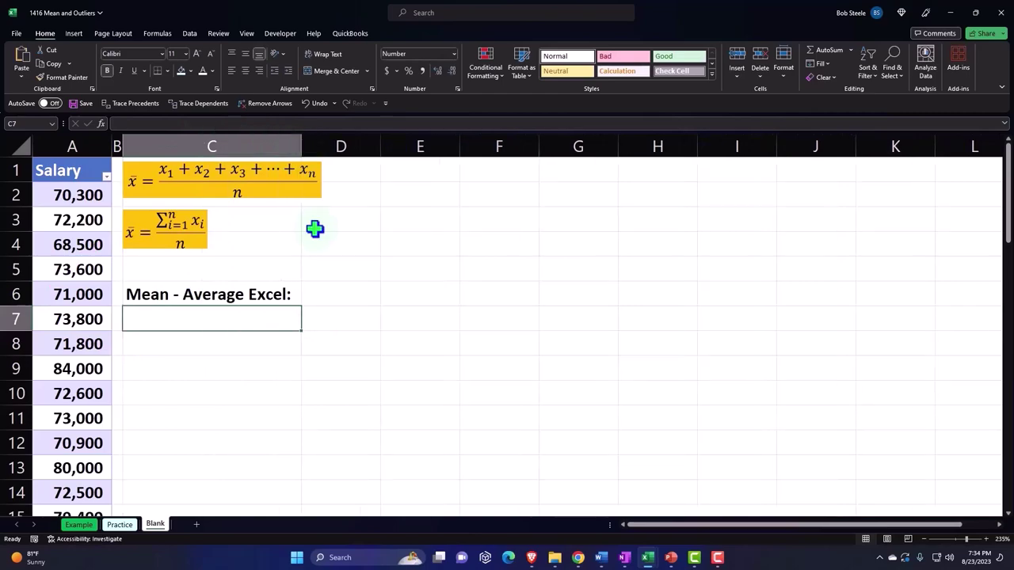
{"action": "left_click", "coordinate": [292, 294]}
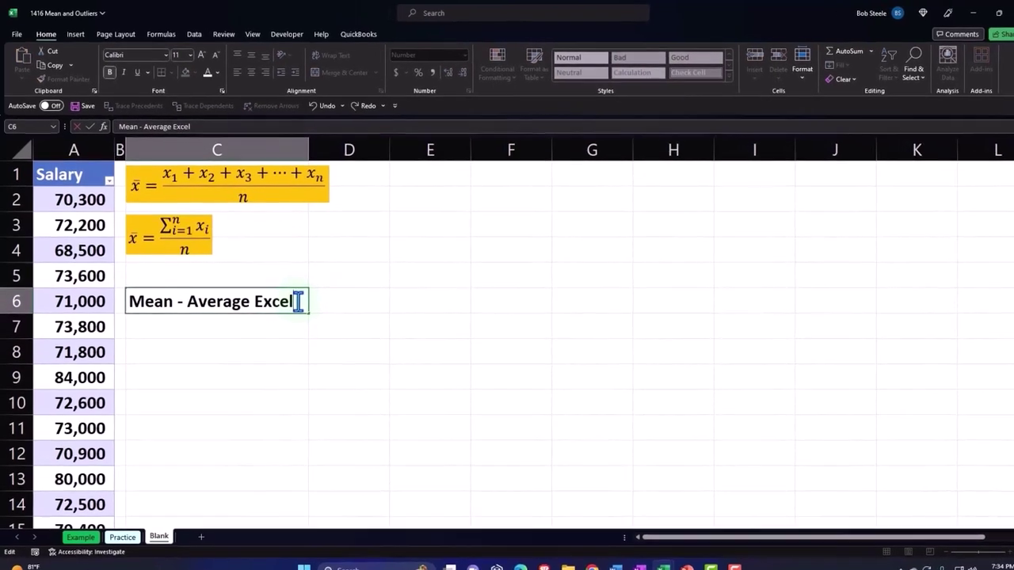
{"action": "key", "text": "Return"}
{"action": "key", "text": "Up"}
{"action": "key", "text": "Right"}
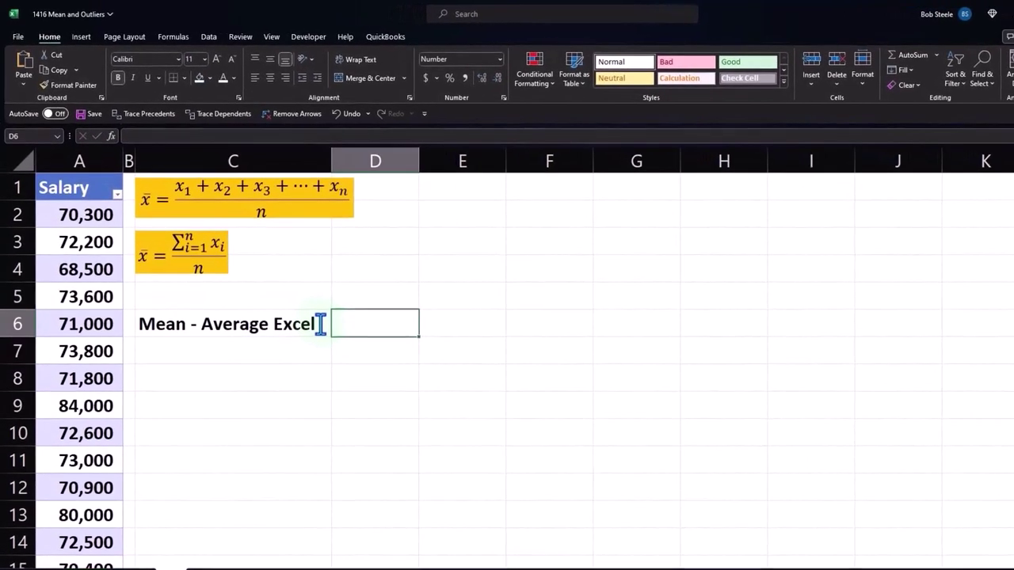
Enter =AVERAGE(Table6[Salary]) in D6, returning 71,498.
{"action": "type", "text": "=av"}
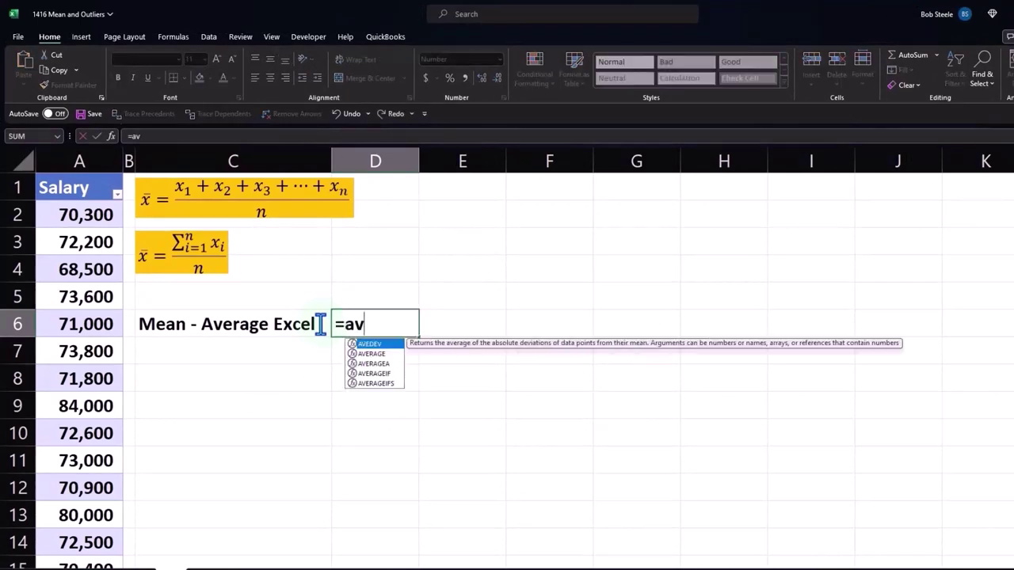
{"action": "type", "text": "erage"}
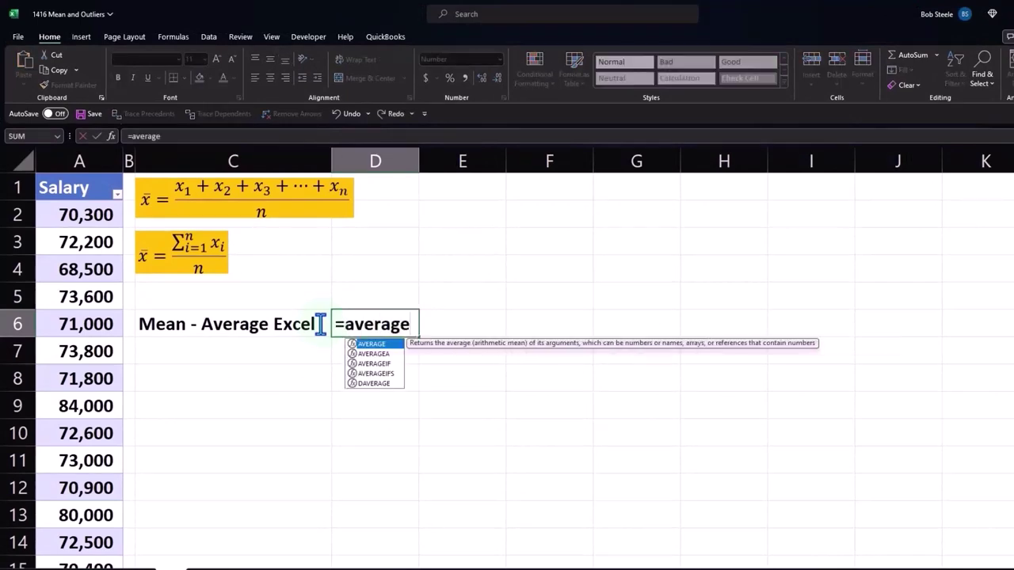
{"action": "double_click", "coordinate": [378, 344]}
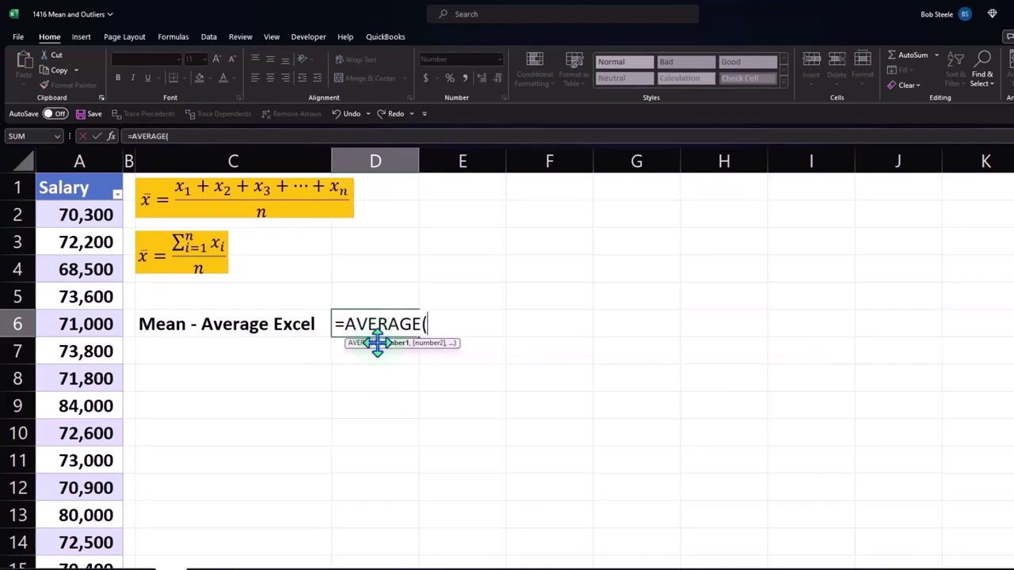
{"action": "left_click", "coordinate": [82, 165]}
{"action": "scroll", "coordinate": [200, 415], "scroll_direction": "down", "scroll_amount": 10}
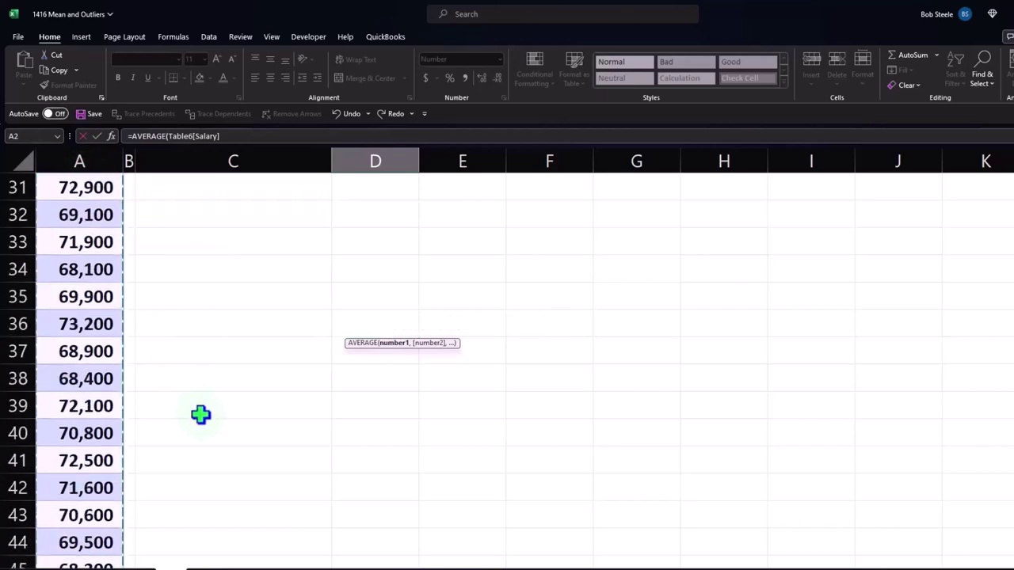
{"action": "scroll", "coordinate": [200, 415], "scroll_direction": "down", "scroll_amount": 8}
{"action": "scroll", "coordinate": [206, 428], "scroll_direction": "up", "scroll_amount": 2}
{"action": "scroll", "coordinate": [206, 428], "scroll_direction": "up", "scroll_amount": 7}
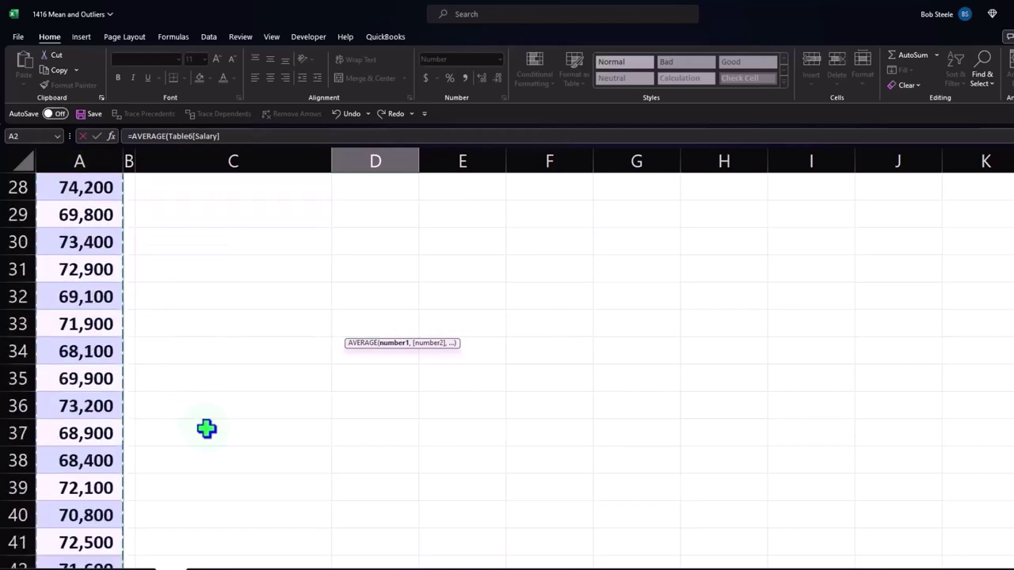
{"action": "scroll", "coordinate": [229, 432], "scroll_direction": "up", "scroll_amount": 9}
{"action": "key", "text": "Return"}
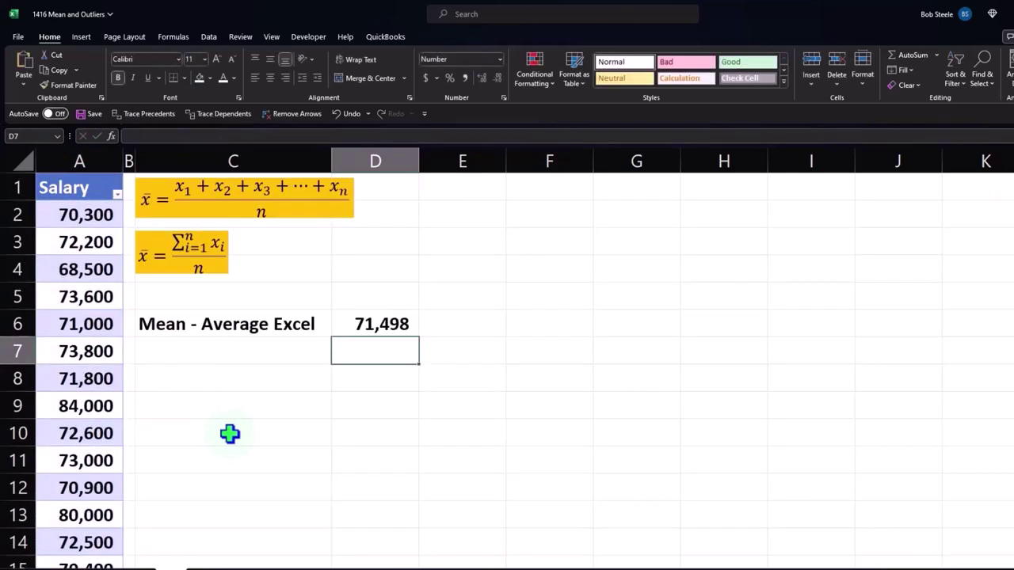
{"action": "key", "text": "Left"}
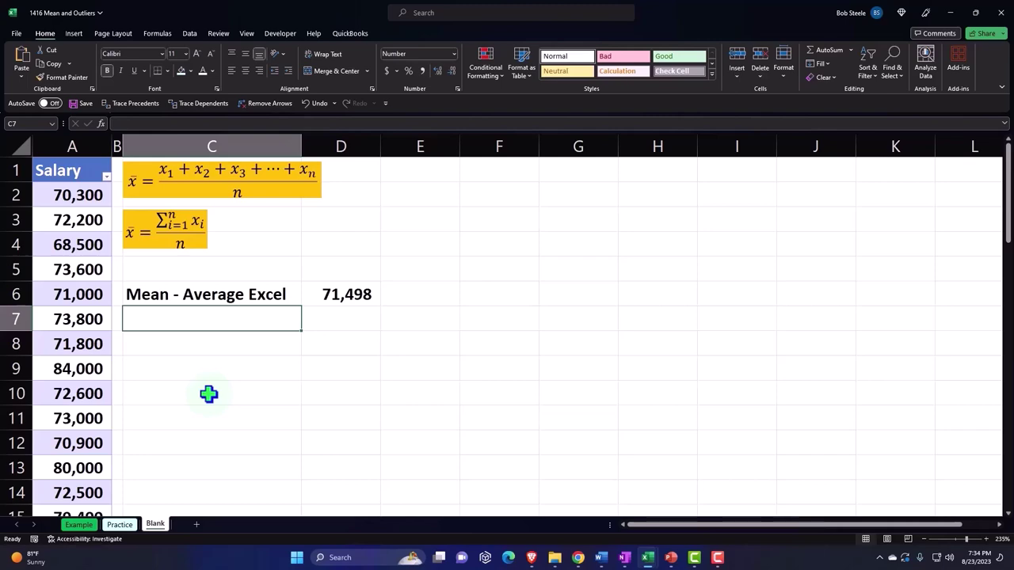
Label C7 'Median' and enter =MEDIAN(Table6[Salary]) in D7, giving 71,000.
{"action": "type", "text": "M"}
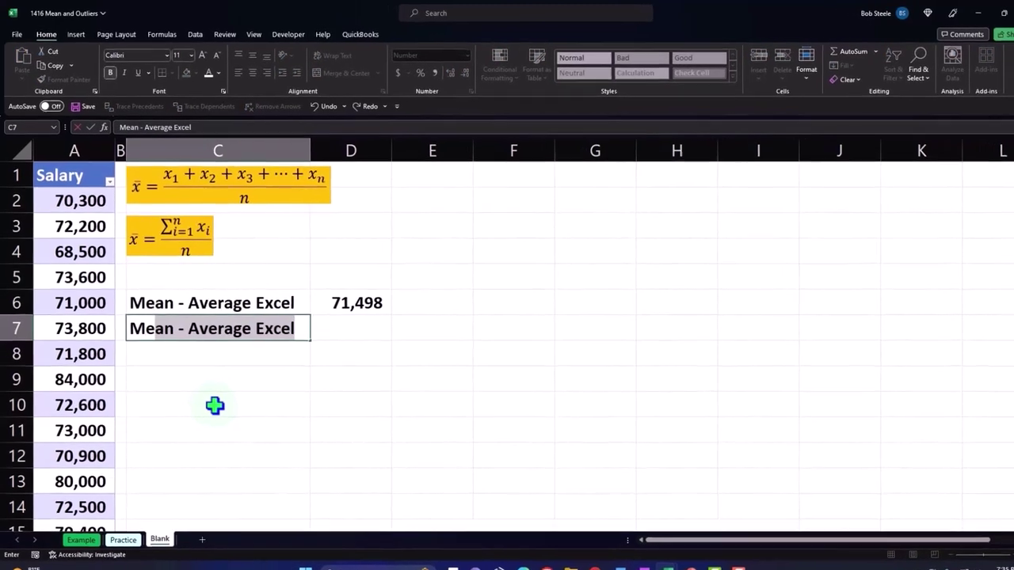
{"action": "type", "text": "ed"}
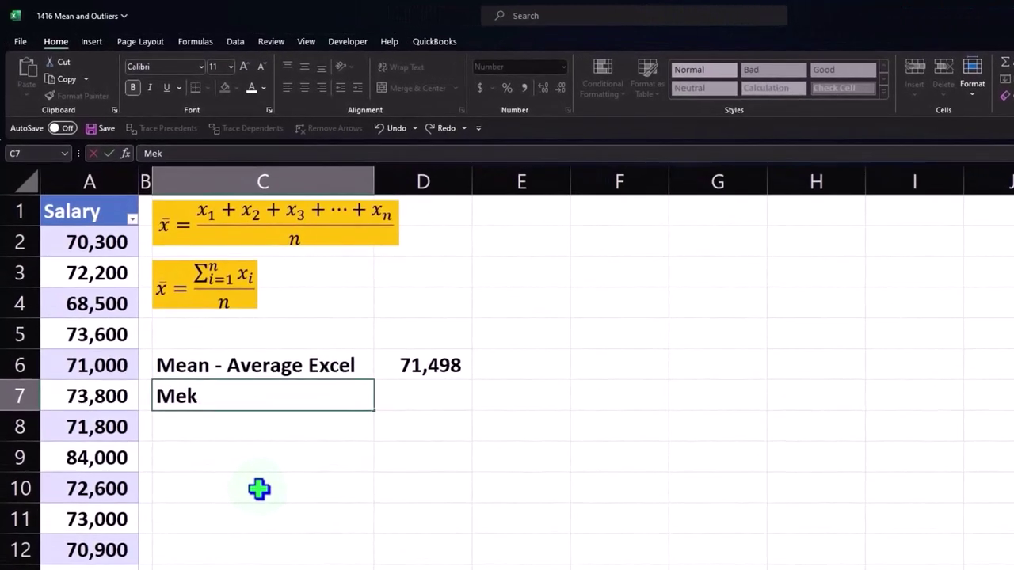
{"action": "type", "text": "ian"}
{"action": "key", "text": "Tab"}
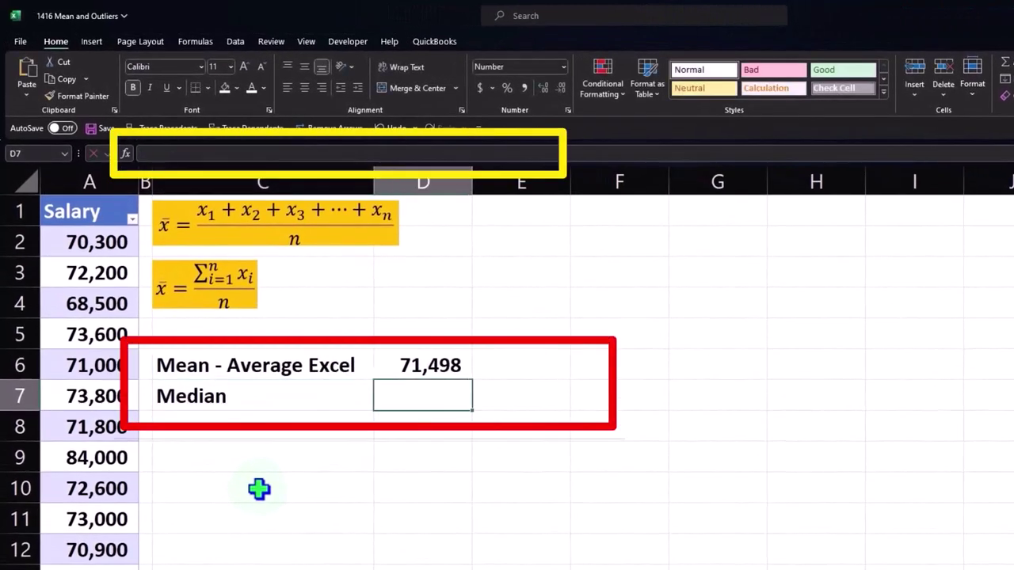
{"action": "type", "text": "=m"}
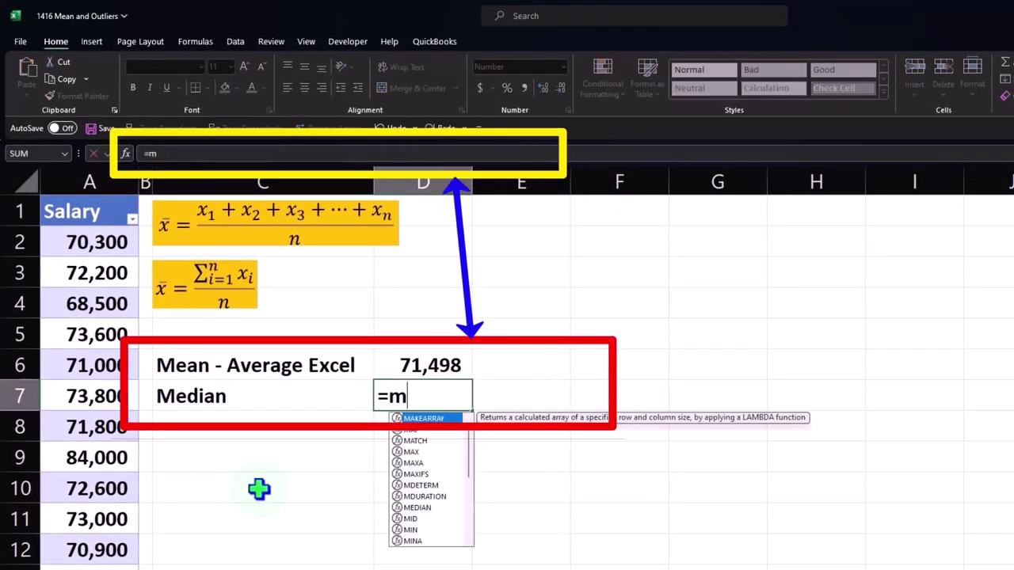
{"action": "type", "text": "ec"}
{"action": "key", "text": "BackSpace"}
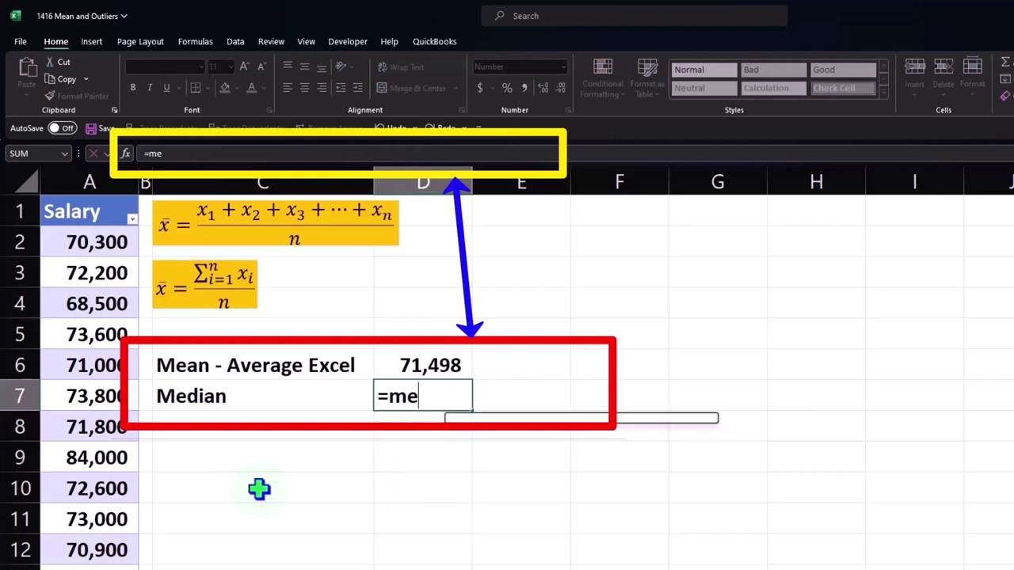
{"action": "key", "text": "BackSpace"}
{"action": "type", "text": "e"}
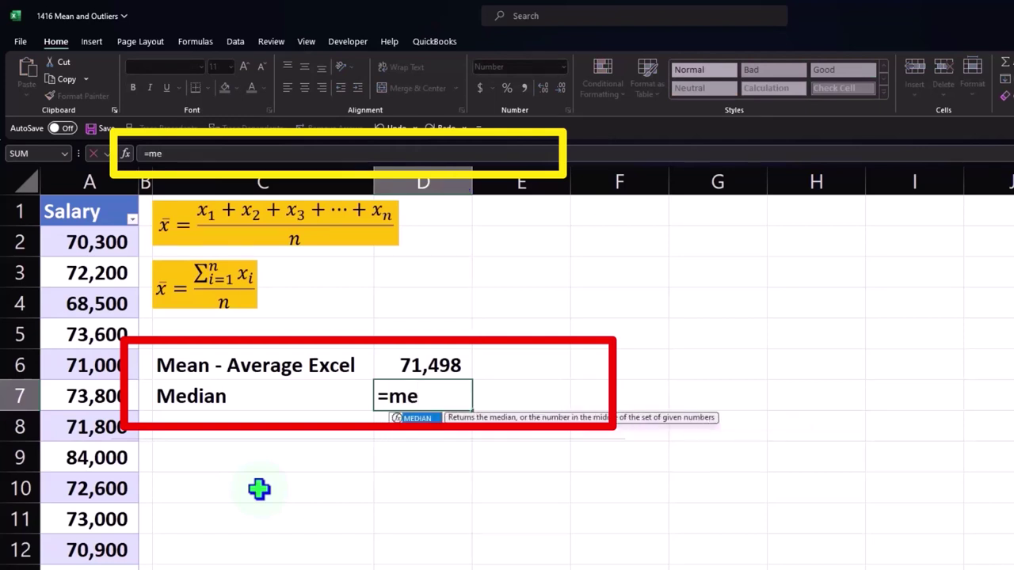
{"action": "double_click", "coordinate": [408, 428]}
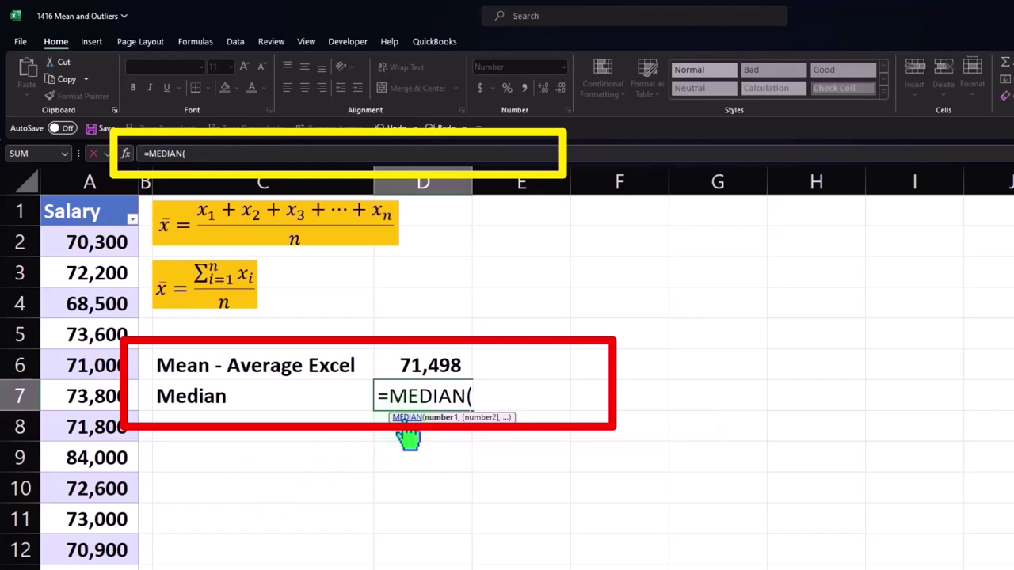
{"action": "left_click", "coordinate": [101, 190]}
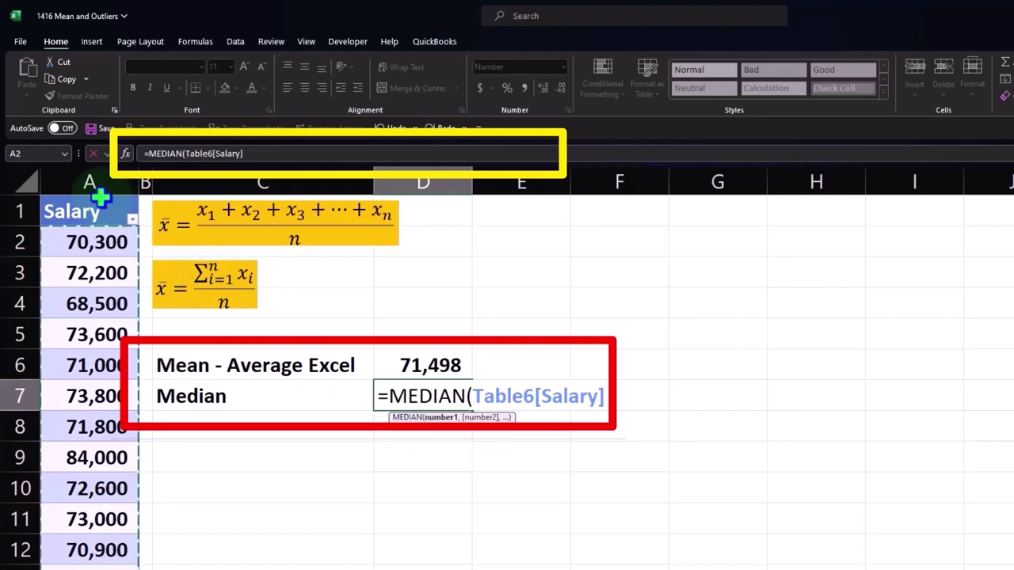
{"action": "key", "text": "Return"}
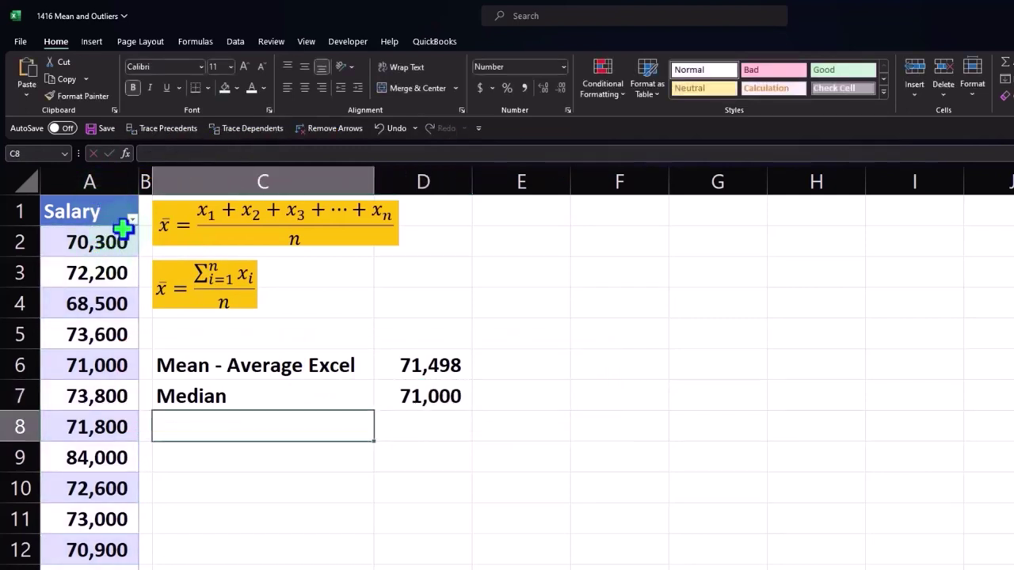
Sort Salary smallest to largest and add a Max row with =MAX(Table6[Salary]) returning 84,000.
{"action": "left_click", "coordinate": [133, 220]}
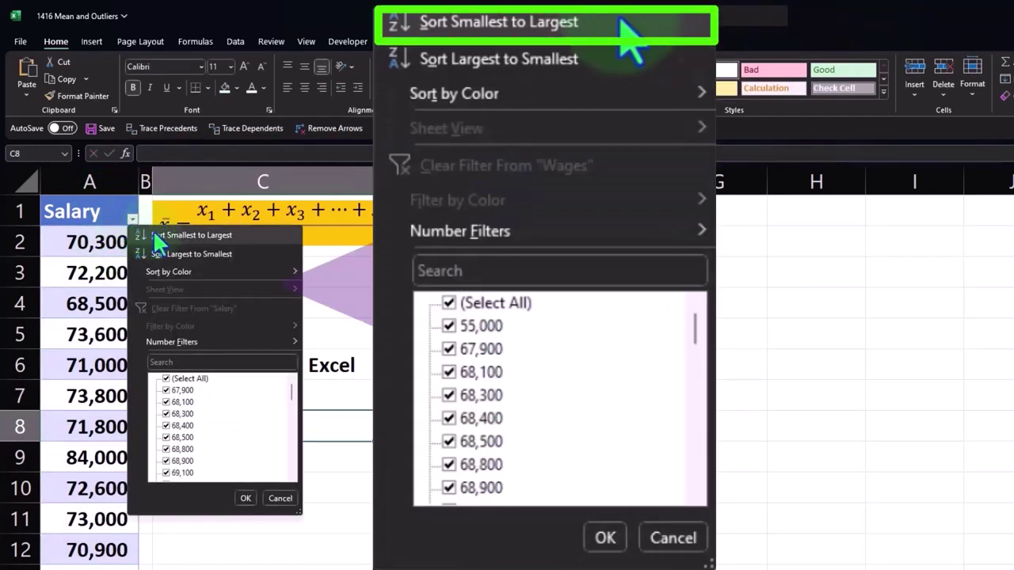
{"action": "left_click", "coordinate": [151, 228]}
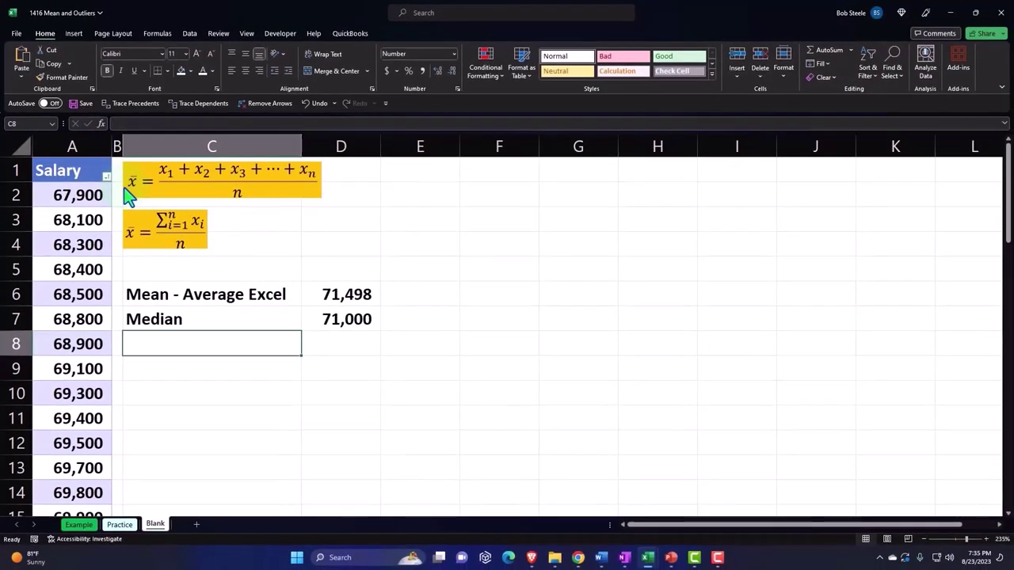
{"action": "type", "text": "M"}
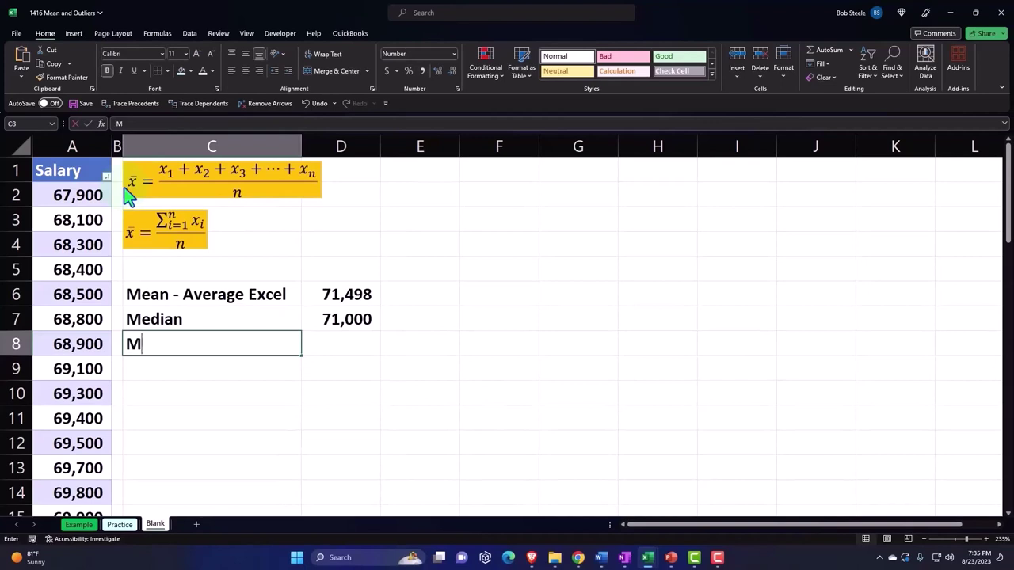
{"action": "type", "text": "ax"}
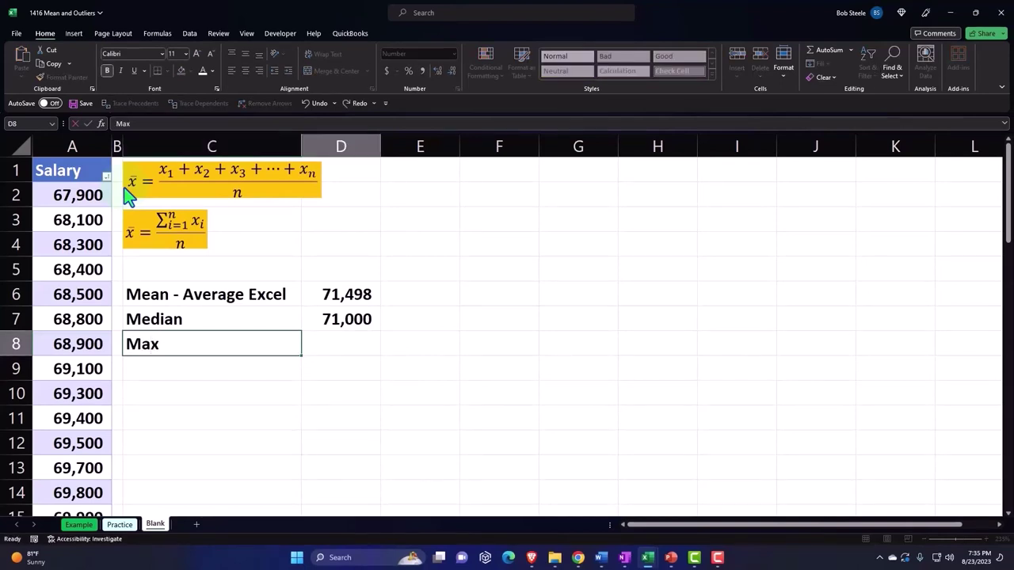
{"action": "key", "text": "Tab"}
{"action": "type", "text": "=m"}
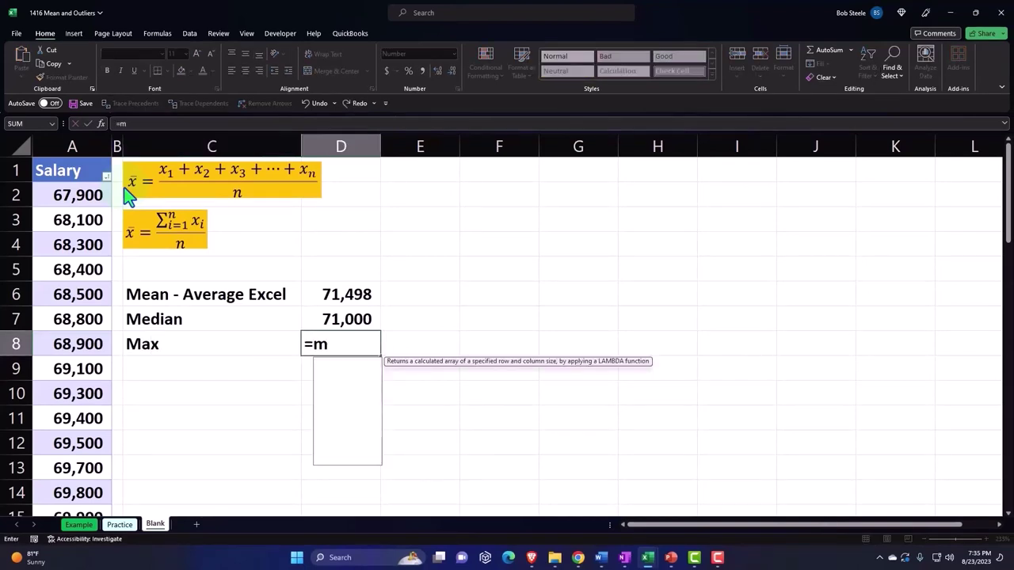
{"action": "type", "text": "ax"}
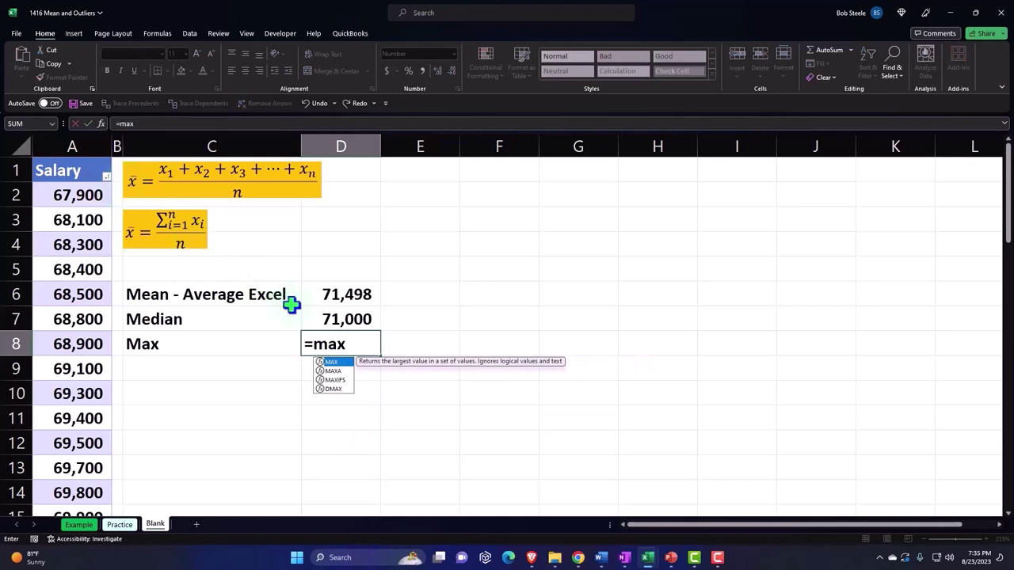
{"action": "double_click", "coordinate": [331, 364]}
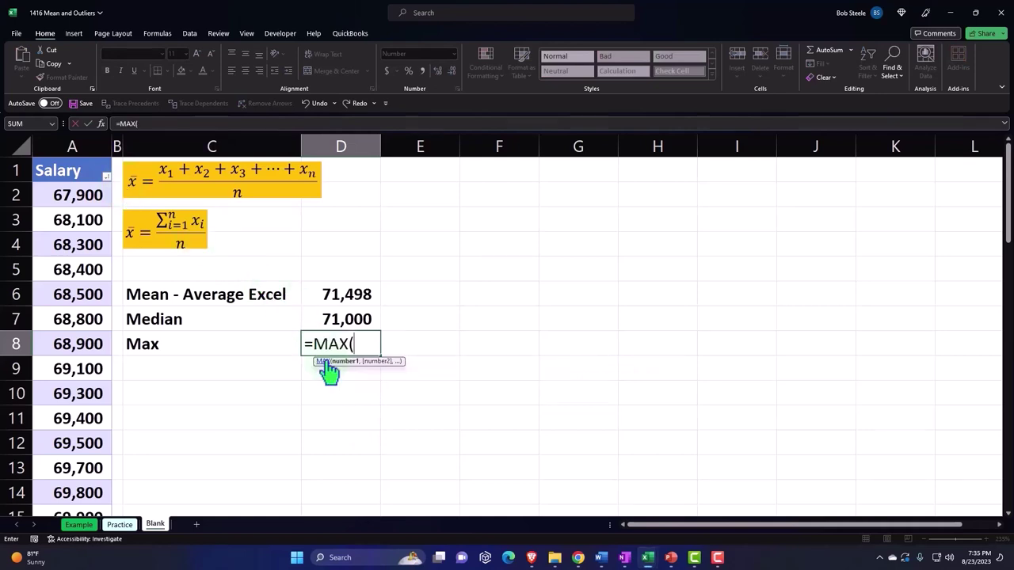
{"action": "left_click", "coordinate": [72, 154]}
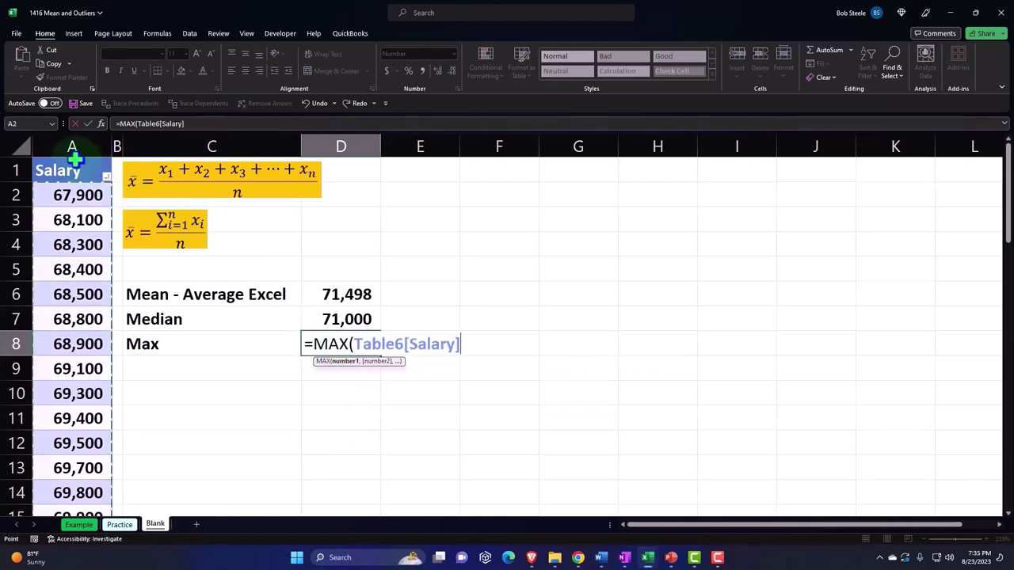
{"action": "key", "text": "Return"}
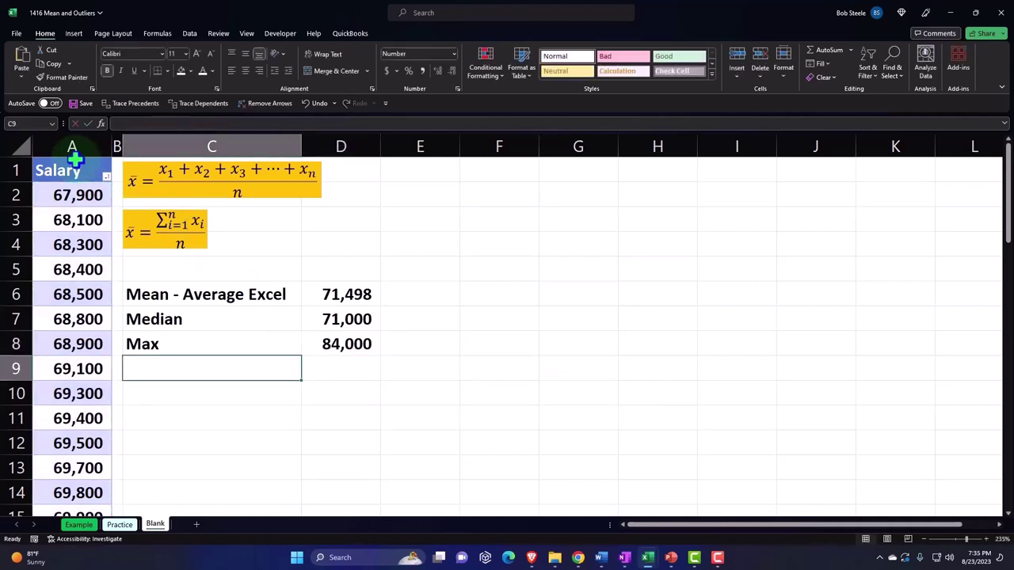
Label C9 'Min' and enter =MIN(Table6[Salary]) in D9, returning 67,900.
{"action": "type", "text": "Mi"}
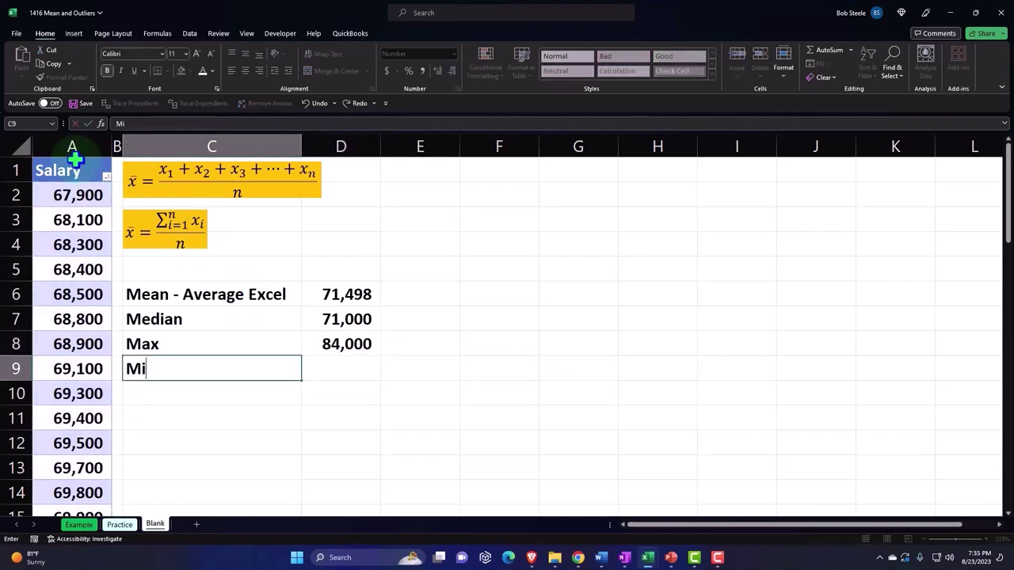
{"action": "type", "text": "n"}
{"action": "key", "text": "Tab"}
{"action": "type", "text": "="}
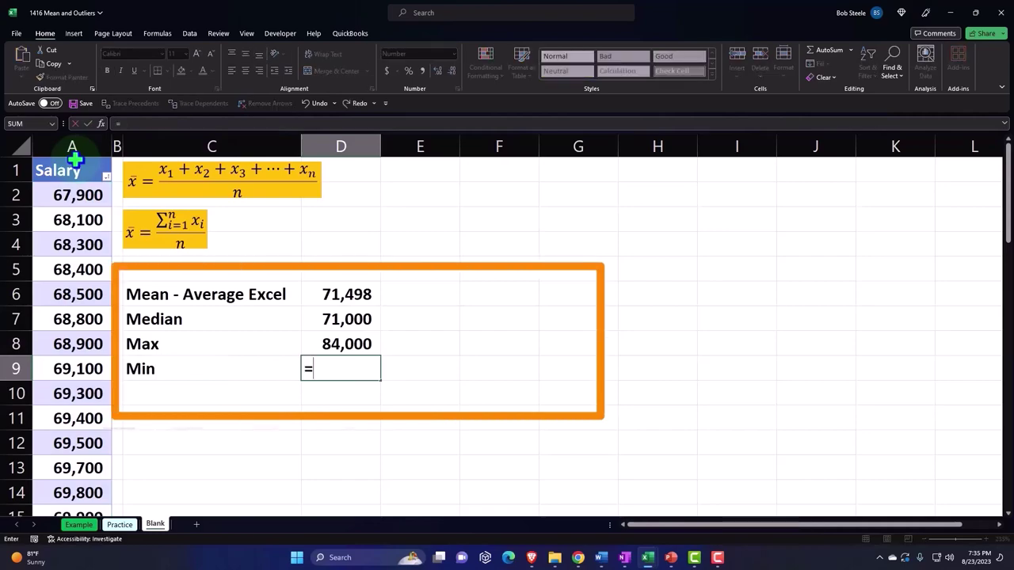
{"action": "type", "text": "min("}
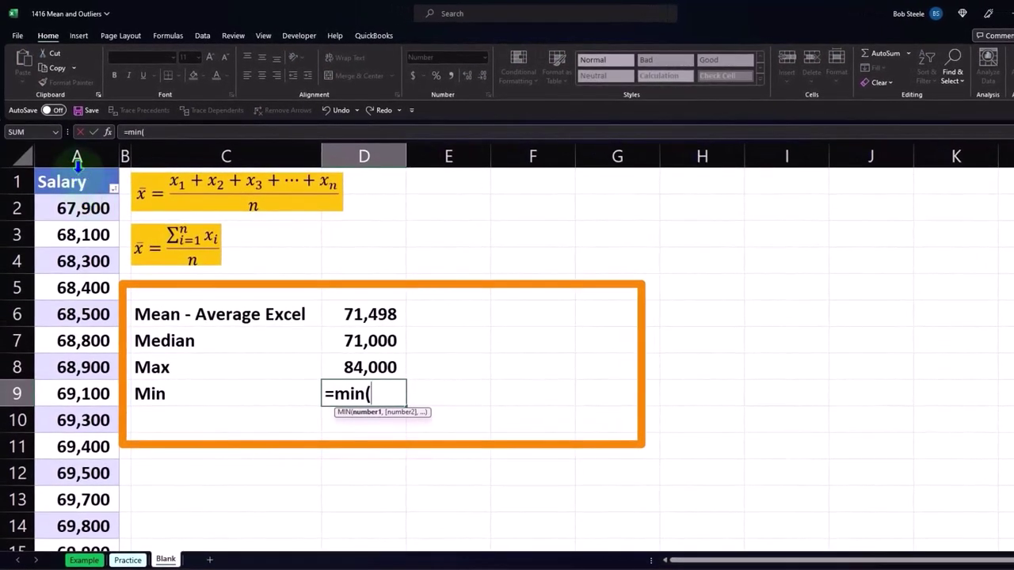
{"action": "left_click", "coordinate": [77, 160]}
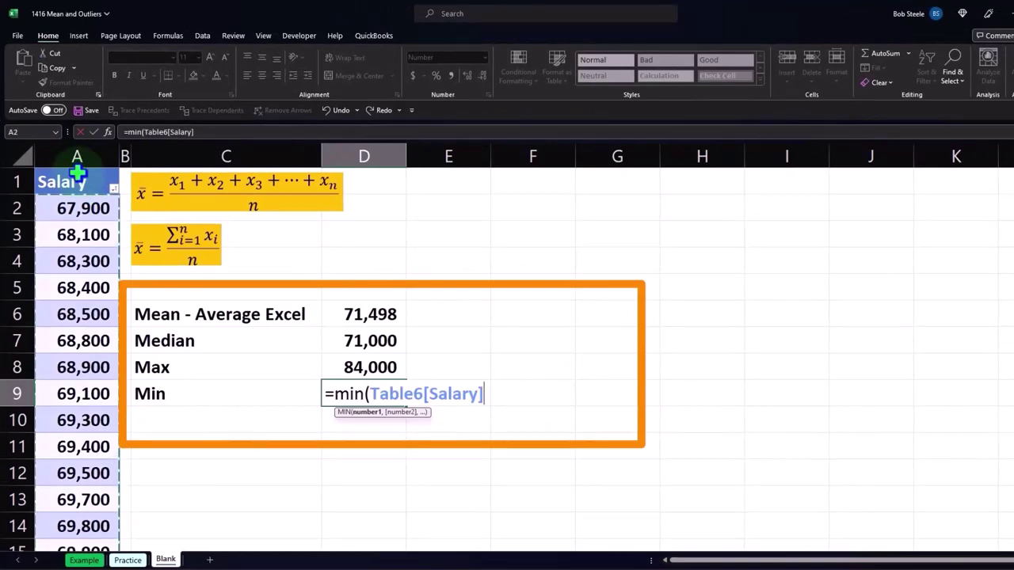
{"action": "key", "text": "Return"}
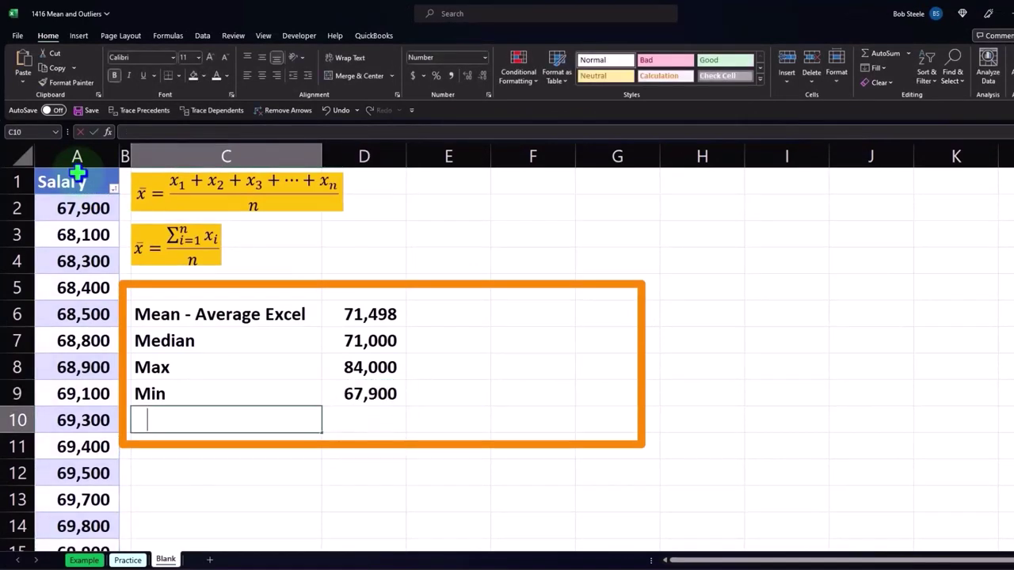
Label C10 'Q1' and enter =QUARTILE.EXC(Table6[Salary],1) in D10, returning 69,800.
{"action": "type", "text": "Q1"}
{"action": "key", "text": "Tab"}
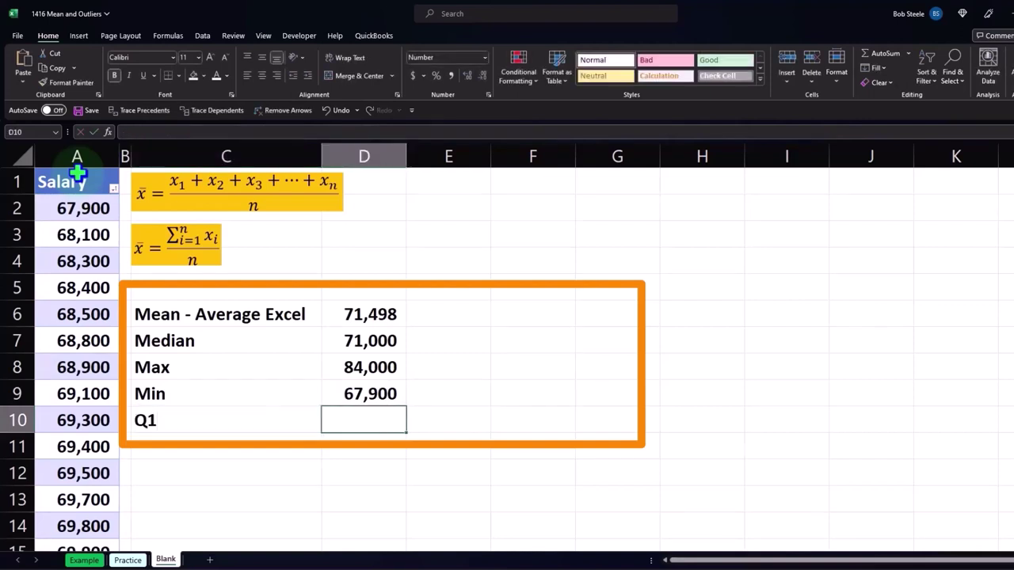
{"action": "type", "text": "=qua"}
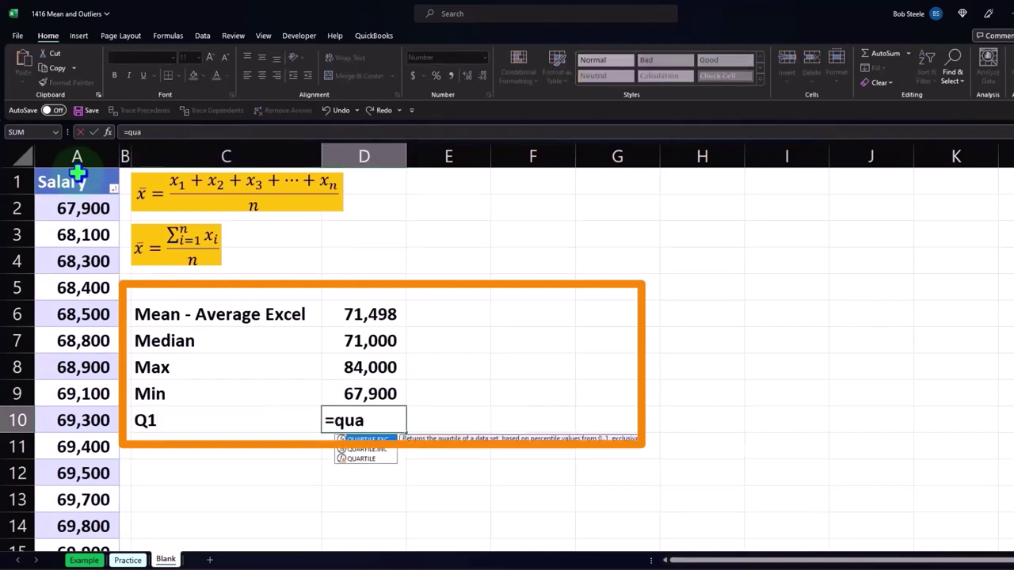
{"action": "double_click", "coordinate": [364, 442]}
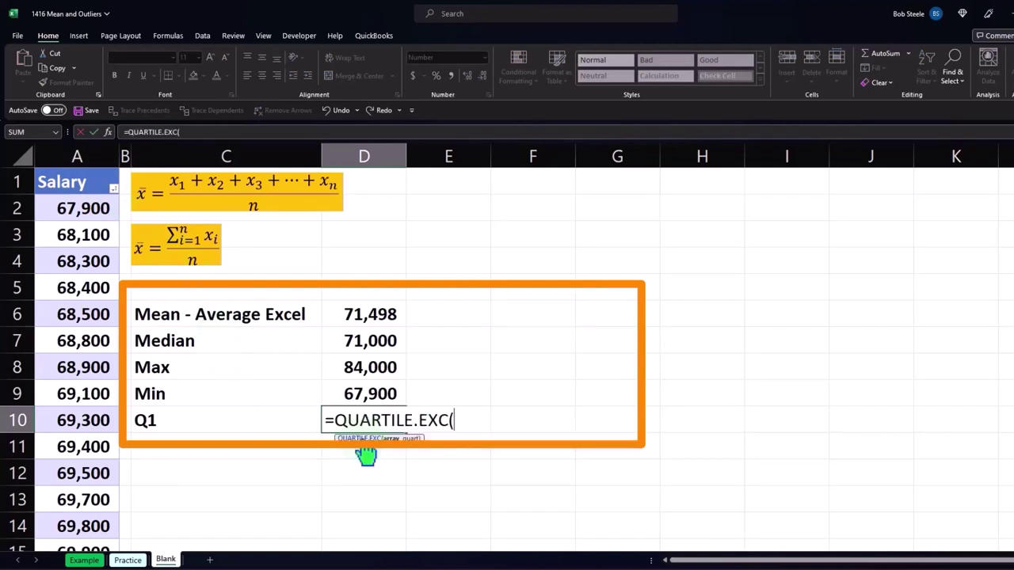
{"action": "left_click", "coordinate": [77, 170]}
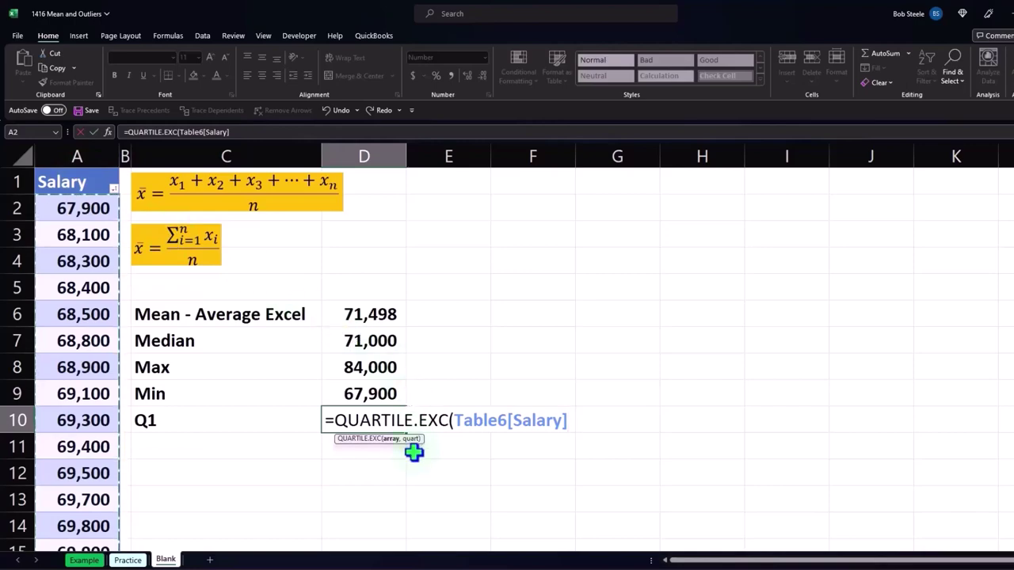
{"action": "type", "text": ","}
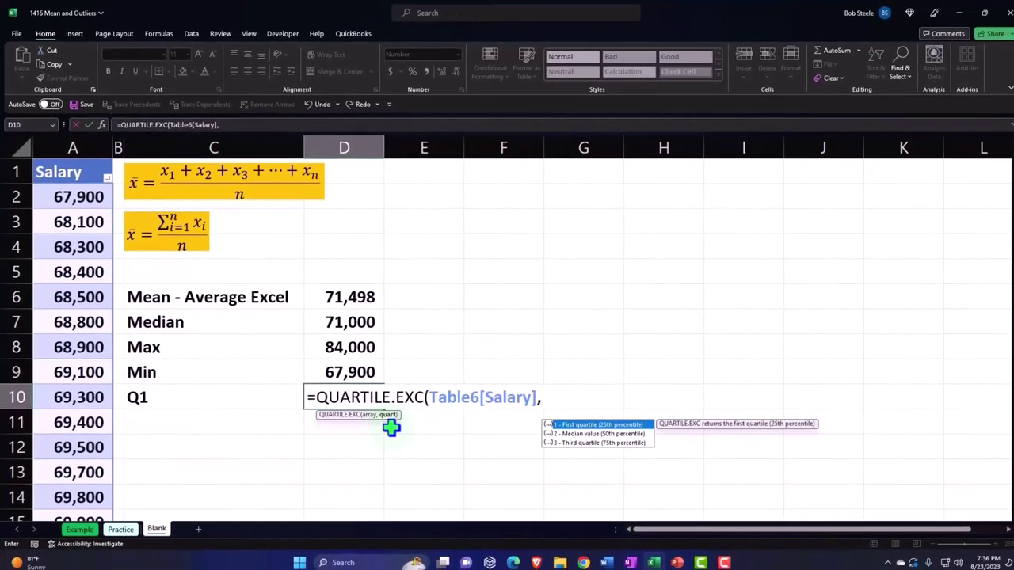
{"action": "type", "text": "1"}
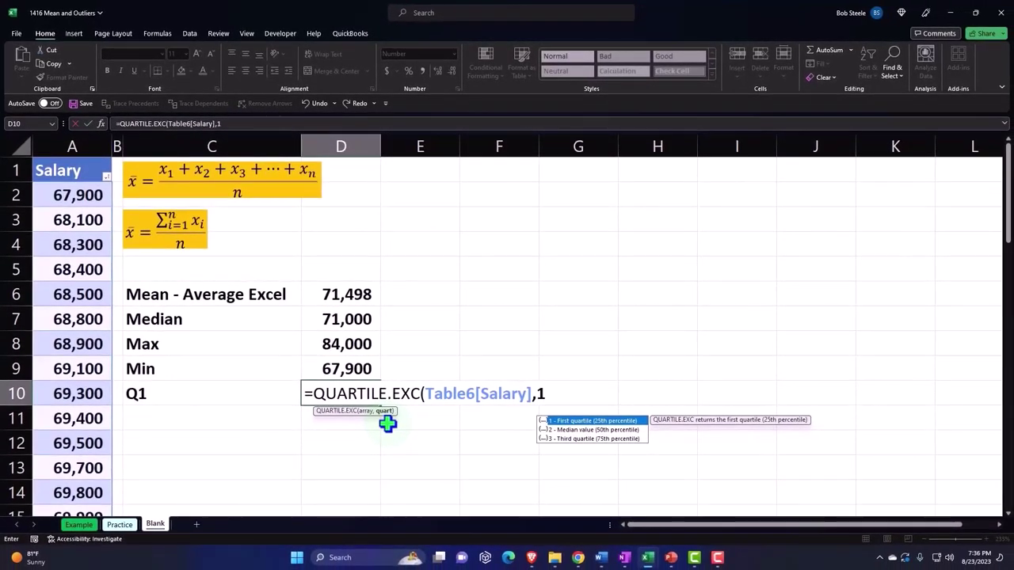
{"action": "key", "text": "Return"}
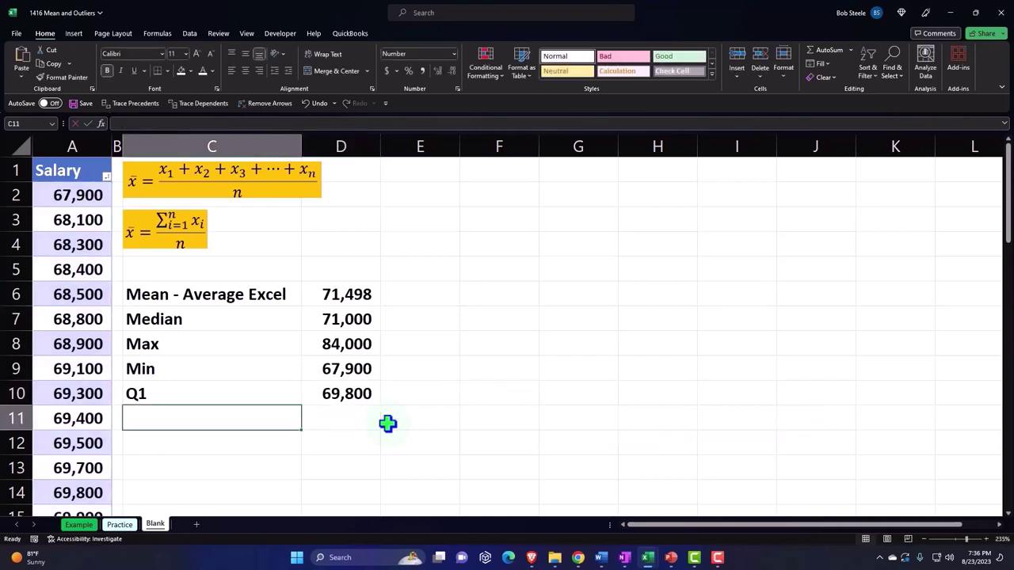
Add a Q3 label with =QUARTILE.EXC(Table6[Salary],3) in D11, returning 72,800.
{"action": "type", "text": "Q1"}
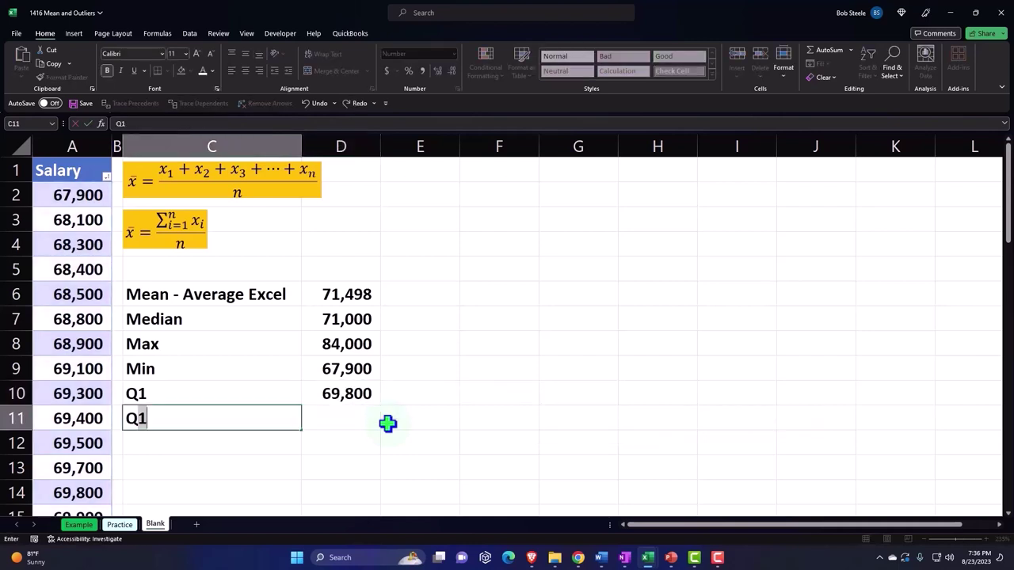
{"action": "type", "text": "3"}
{"action": "key", "text": "Tab"}
{"action": "type", "text": "="}
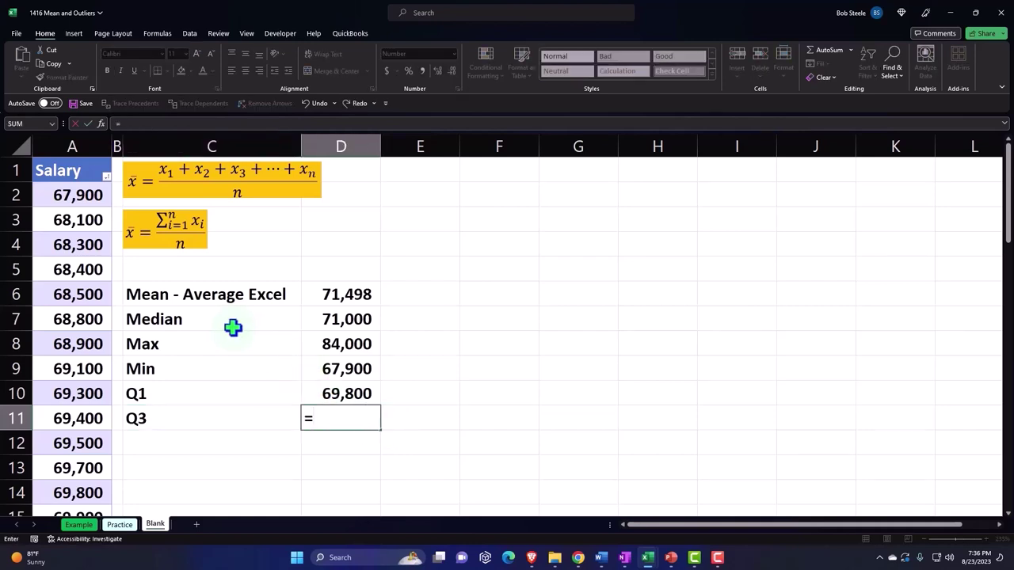
{"action": "type", "text": "qua"}
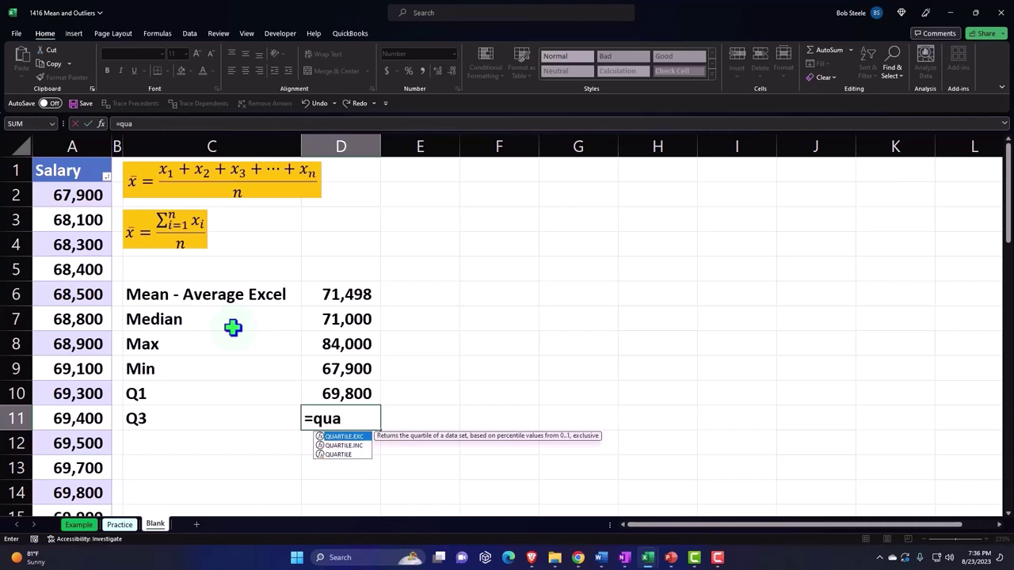
{"action": "double_click", "coordinate": [347, 436]}
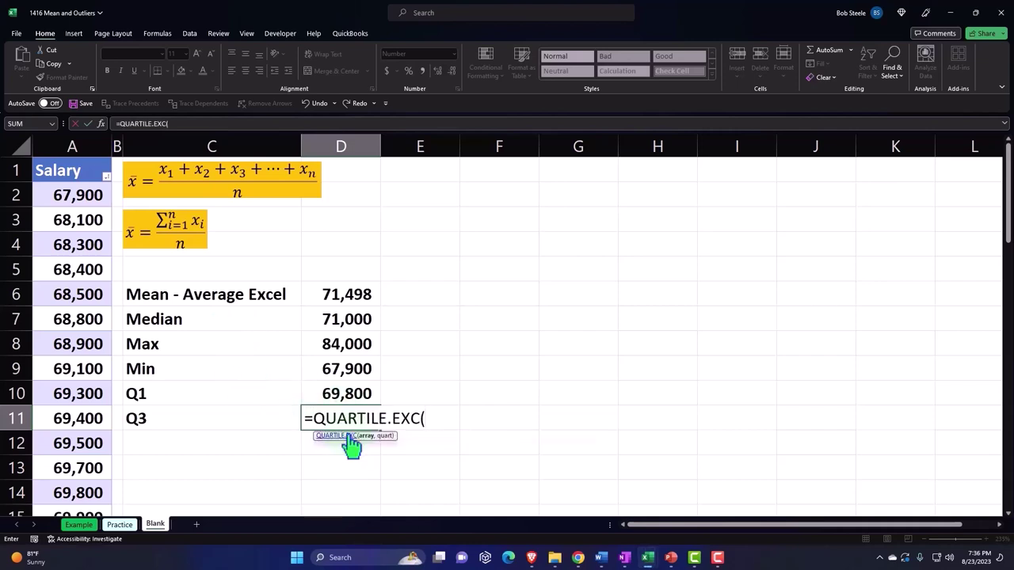
{"action": "left_click", "coordinate": [75, 162]}
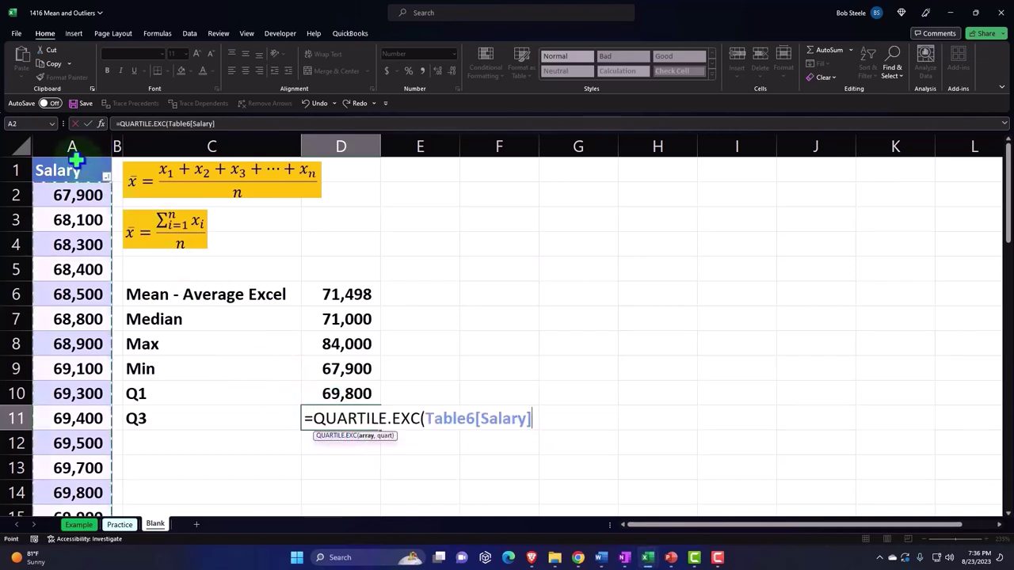
{"action": "type", "text": ",3"}
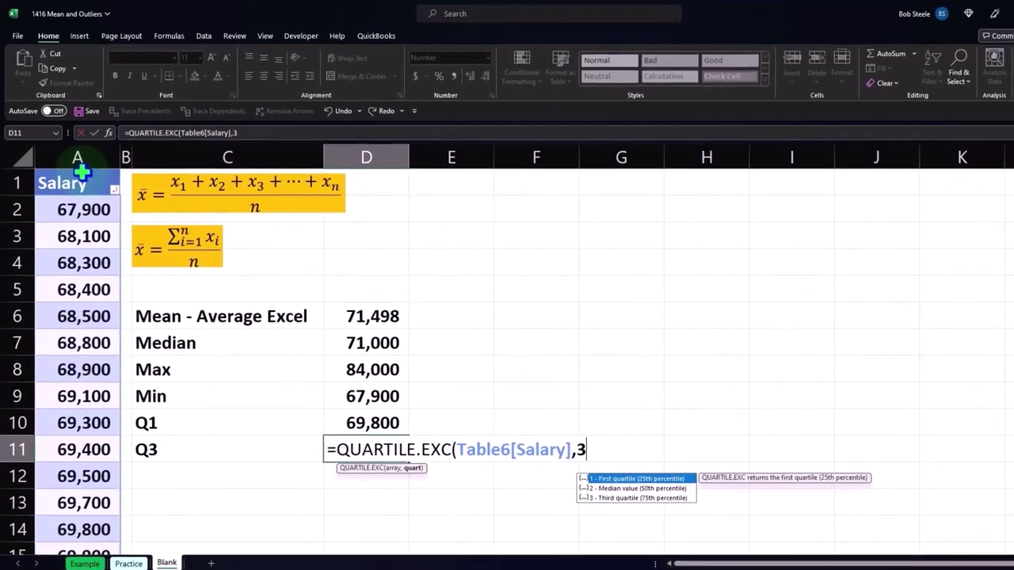
{"action": "key", "text": "Return"}
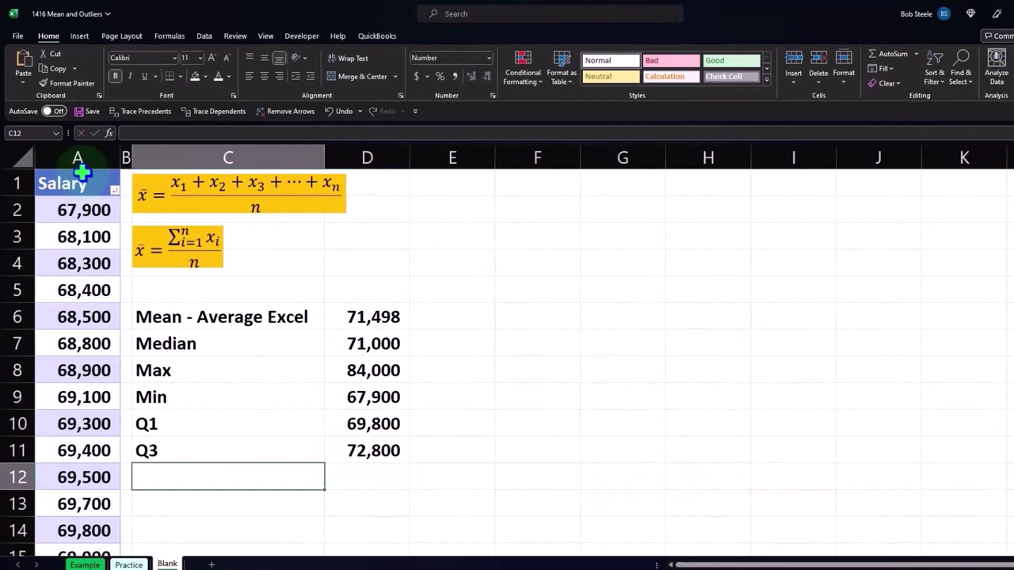
{"action": "key", "text": "Down"}
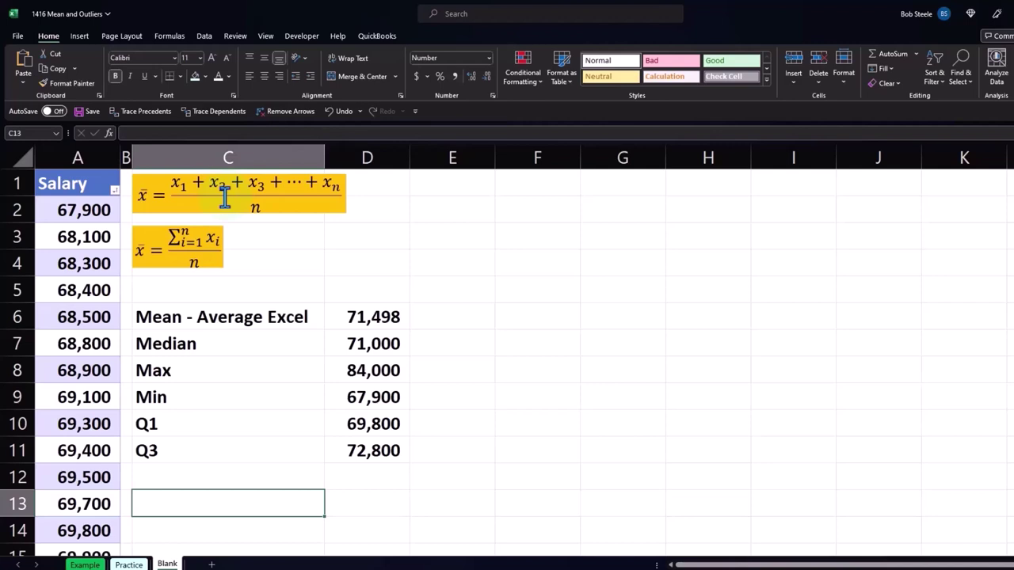
{"action": "left_click", "coordinate": [381, 320]}
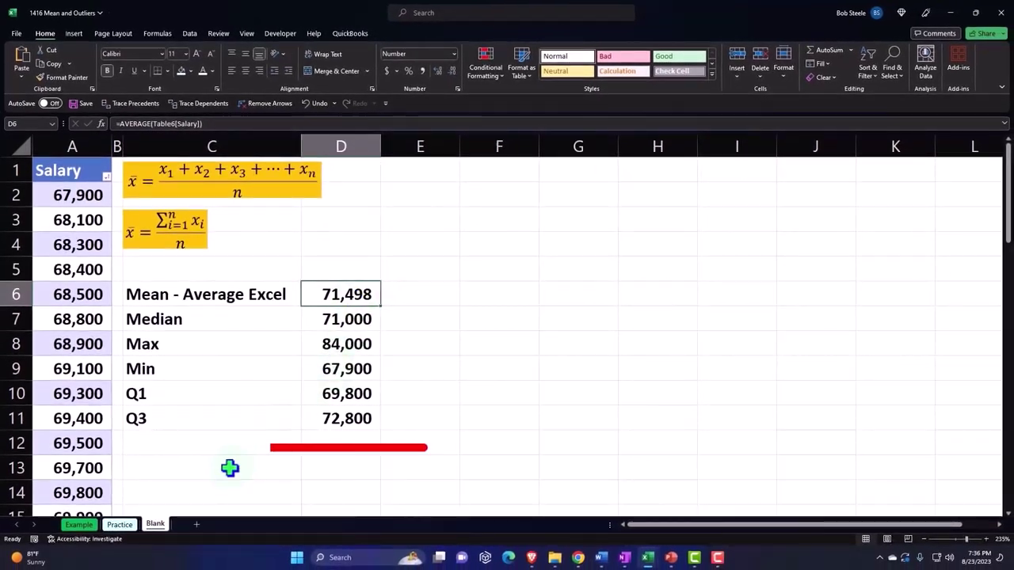
{"action": "left_click", "coordinate": [230, 469]}
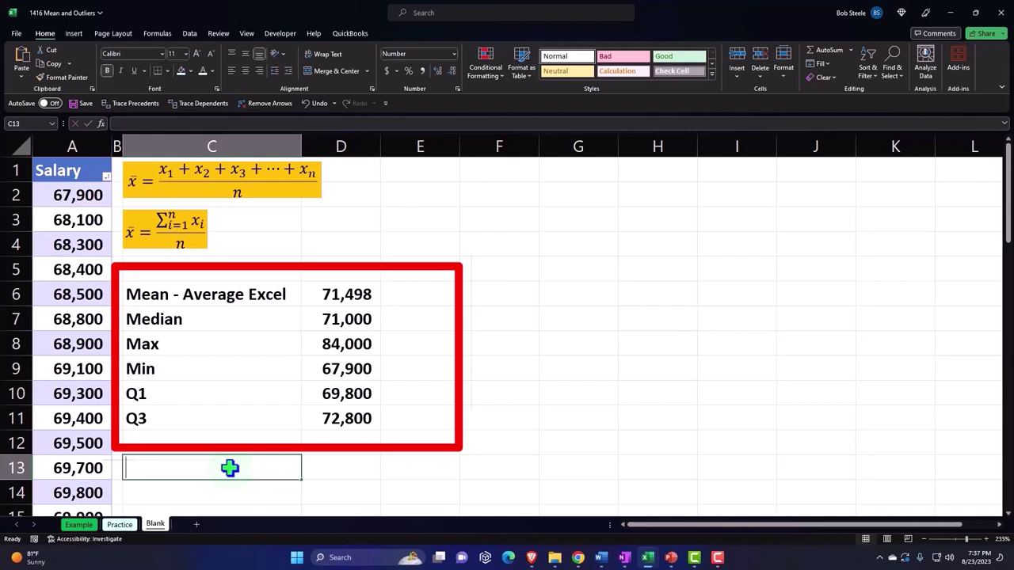
Type the heading 'Average or Mean Calculation:' into C13.
{"action": "type", "text": "Average or"}
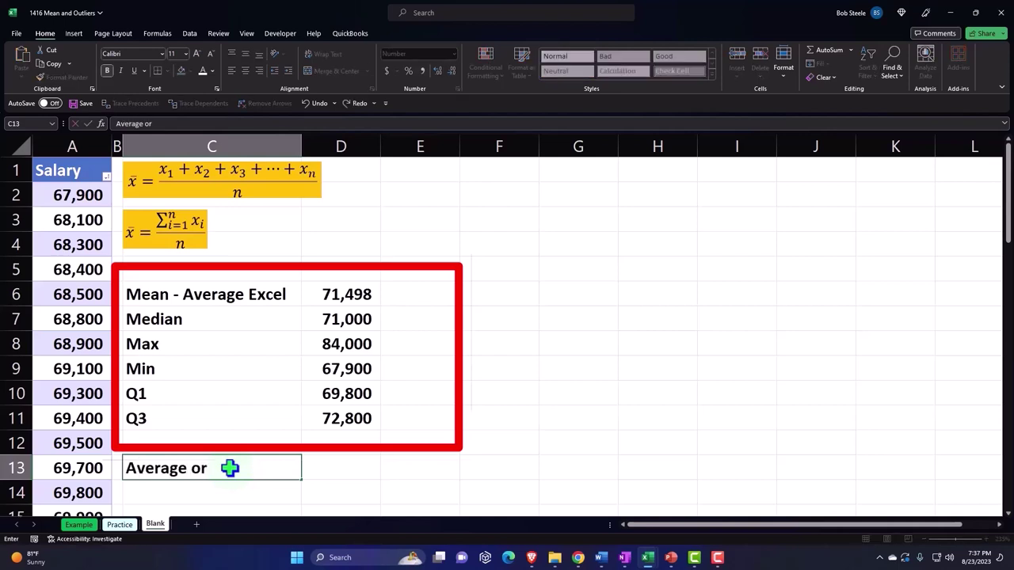
{"action": "type", "text": " Mean Cal"}
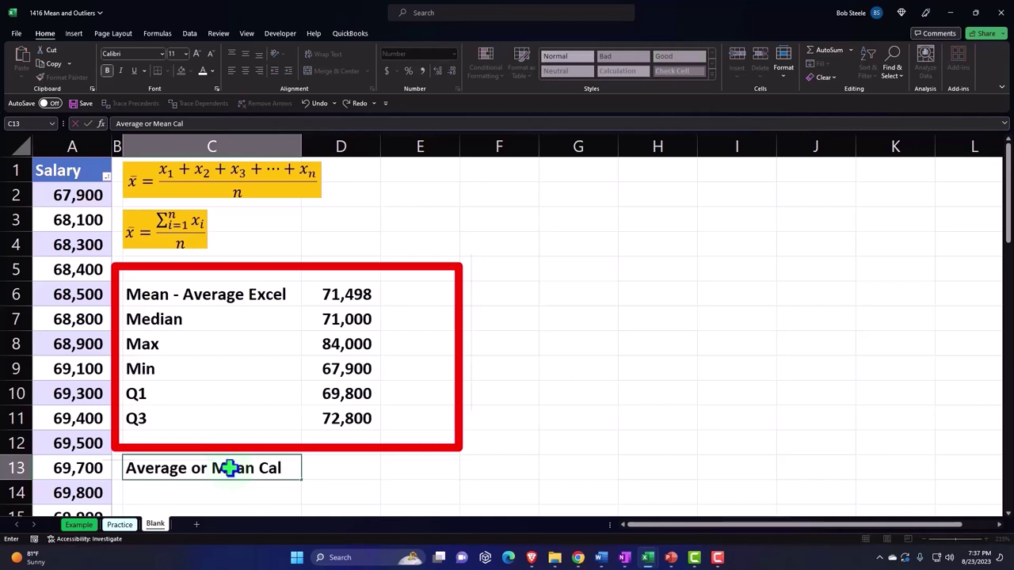
{"action": "type", "text": "culation:"}
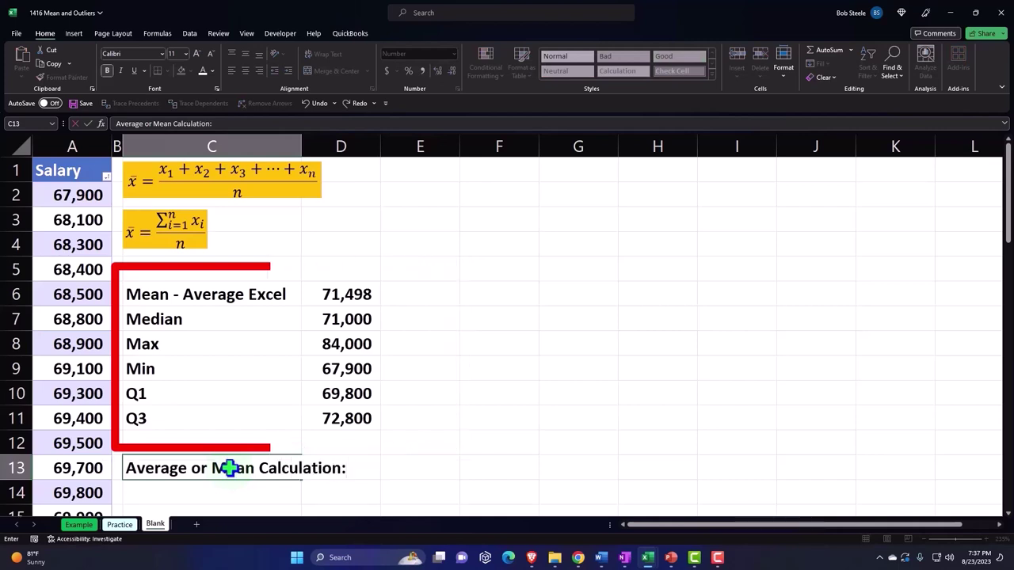
{"action": "key", "text": "Return"}
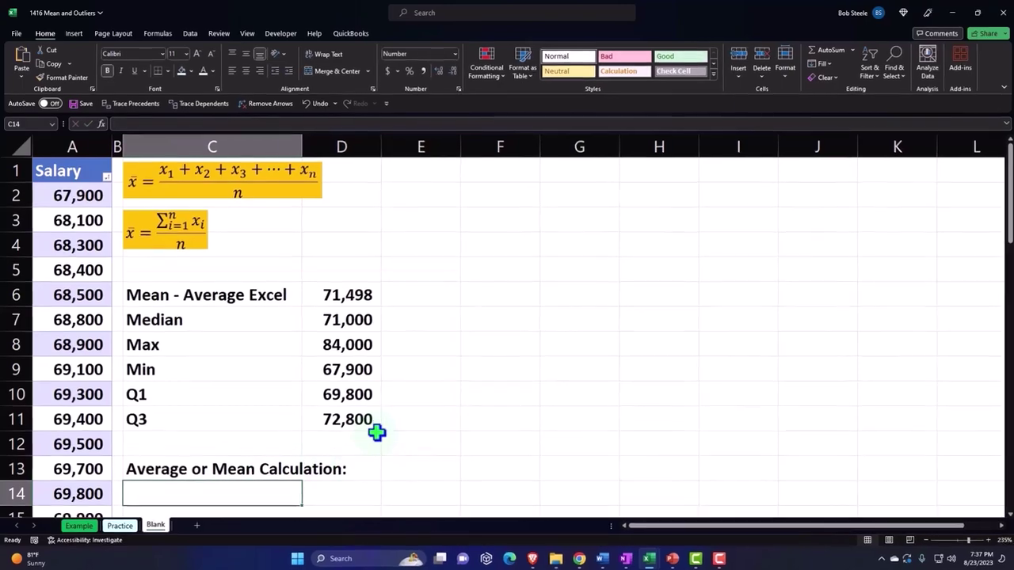
{"action": "scroll", "coordinate": [384, 437], "scroll_direction": "down", "scroll_amount": 2}
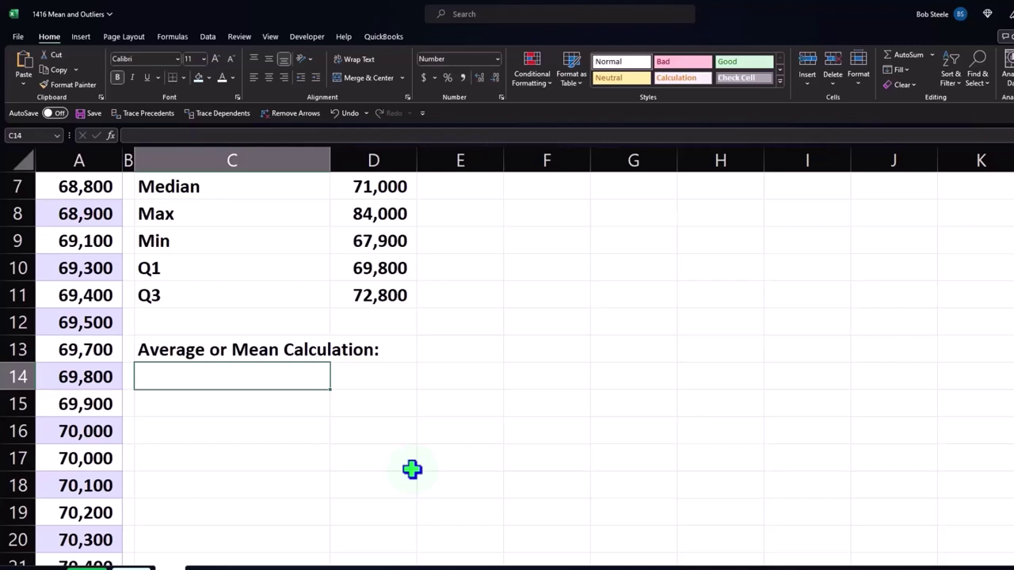
{"action": "scroll", "coordinate": [412, 469], "scroll_direction": "up", "scroll_amount": 2}
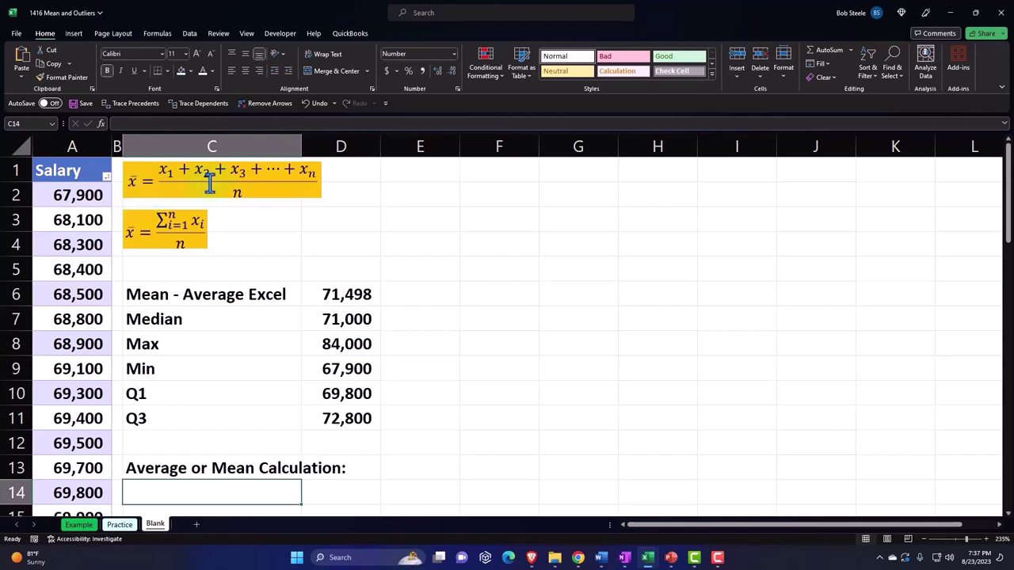
Step through the individual salary values, then select C14 under the new heading.
{"action": "left_click", "coordinate": [63, 197]}
{"action": "left_click", "coordinate": [63, 220]}
{"action": "left_click", "coordinate": [63, 240]}
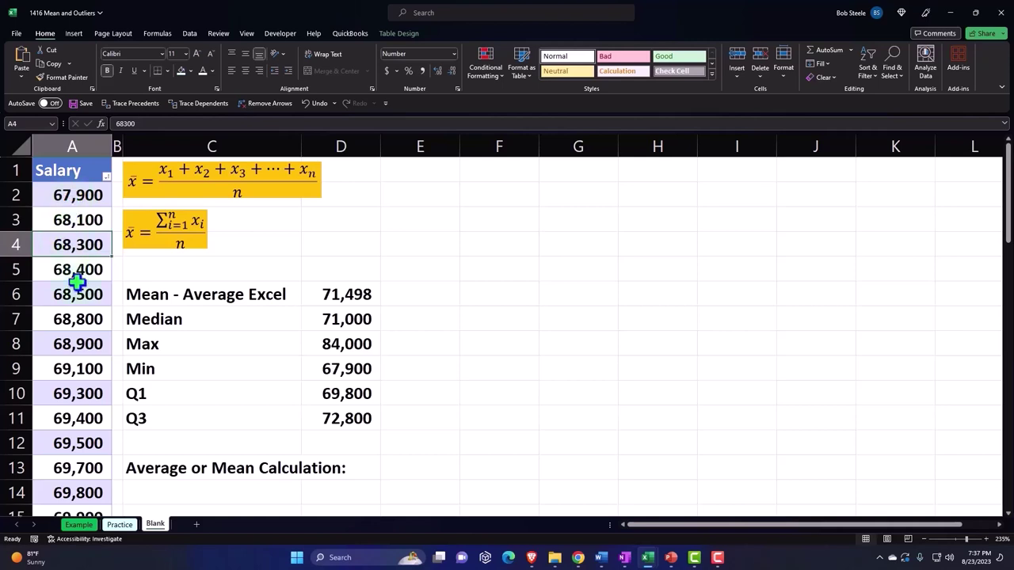
{"action": "left_click", "coordinate": [75, 195]}
{"action": "left_click", "coordinate": [74, 219]}
{"action": "left_click", "coordinate": [74, 242]}
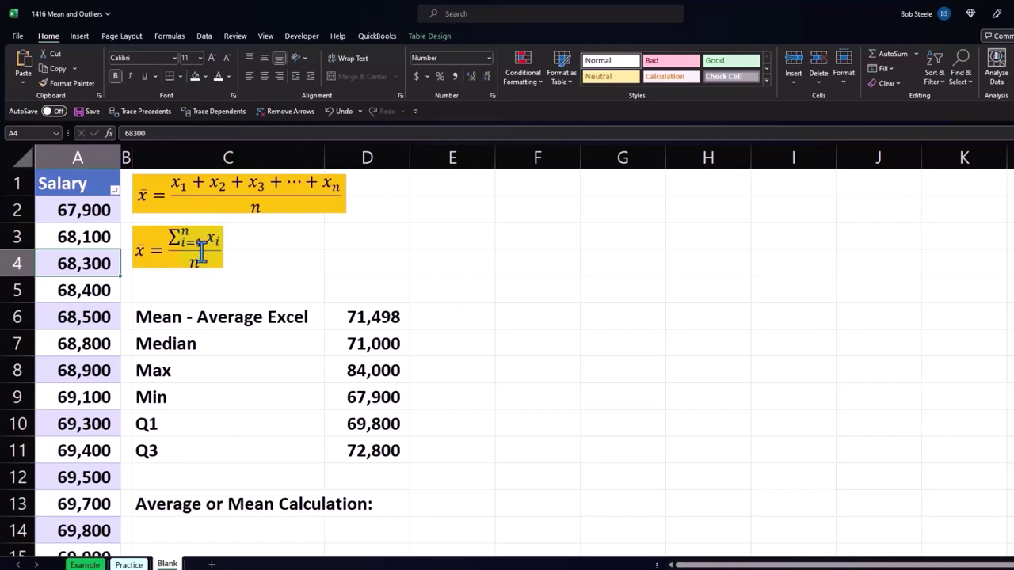
{"action": "left_click", "coordinate": [262, 378]}
{"action": "scroll", "coordinate": [262, 378], "scroll_direction": "up", "scroll_amount": 1}
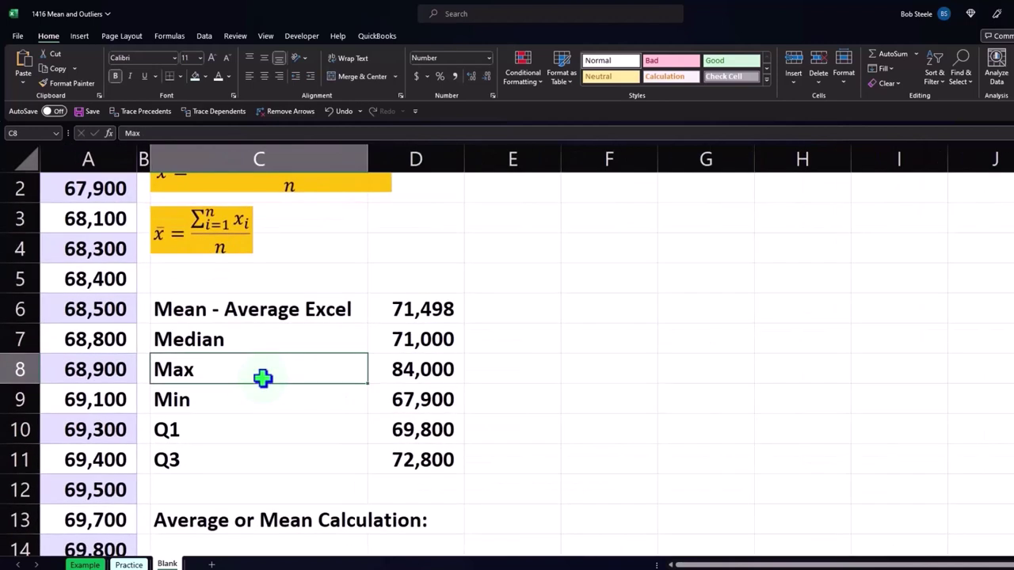
{"action": "scroll", "coordinate": [264, 394], "scroll_direction": "down", "scroll_amount": 2}
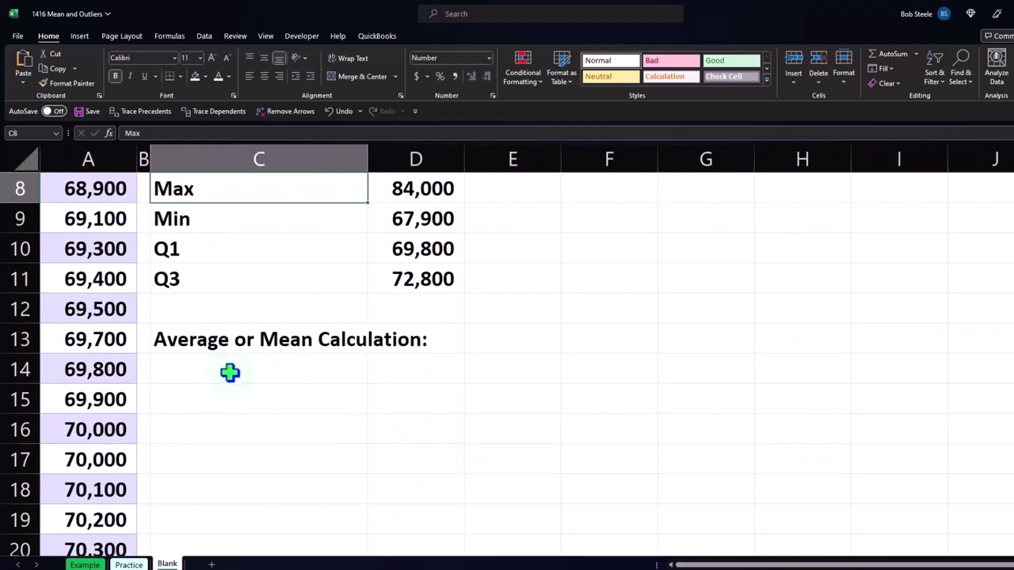
{"action": "left_click", "coordinate": [228, 369]}
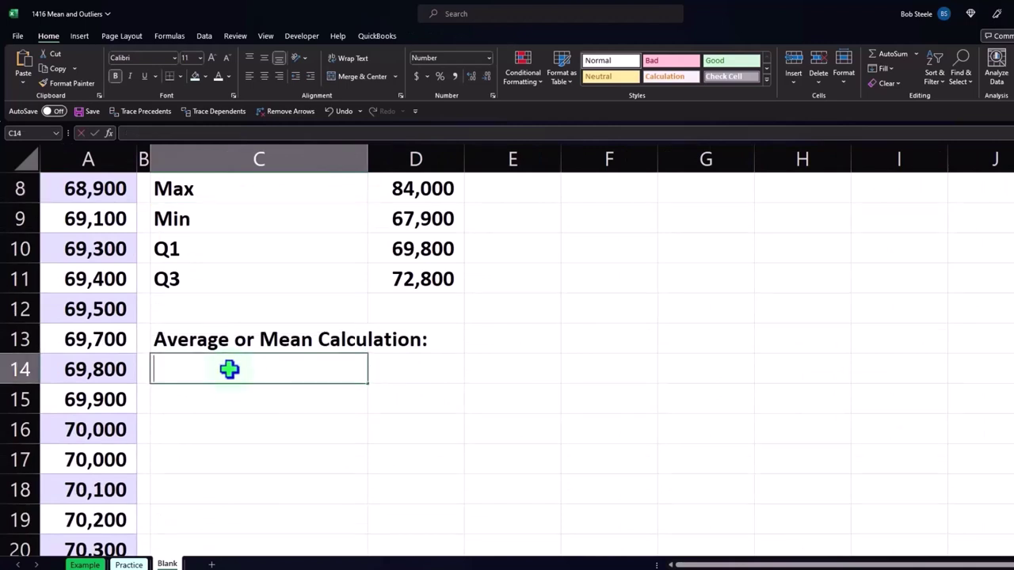
Label C14 'Sum values (x)' and total Salary with =SUM(Table6[Salary]), giving 3,646,400.
{"action": "type", "text": "Sum values"}
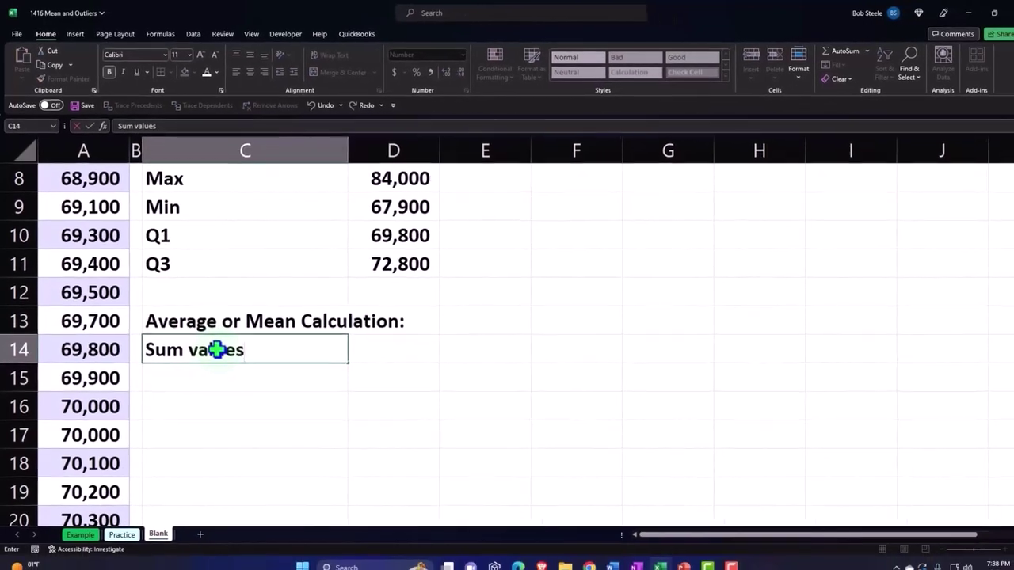
{"action": "type", "text": " (x"}
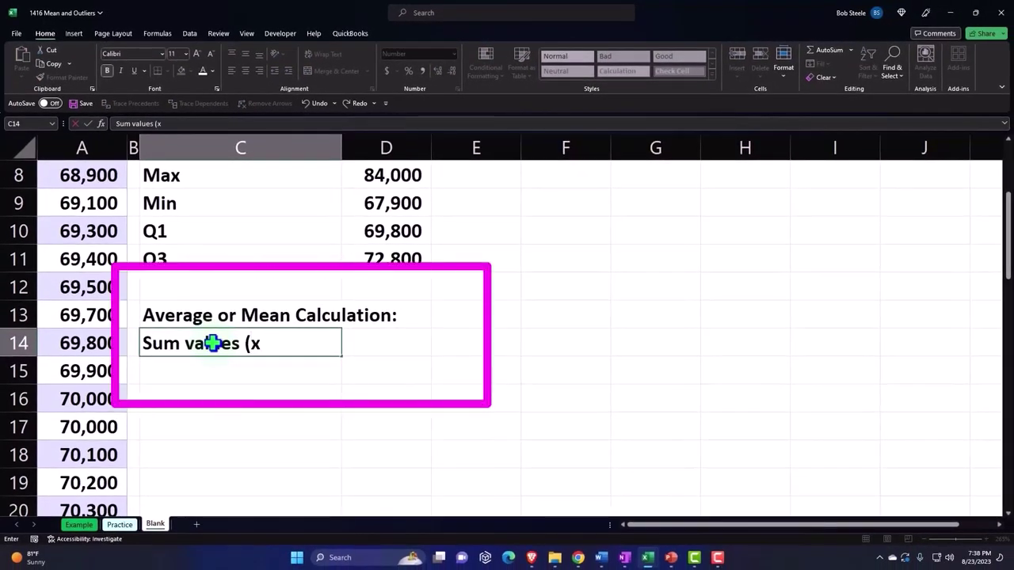
{"action": "key", "text": "Tab"}
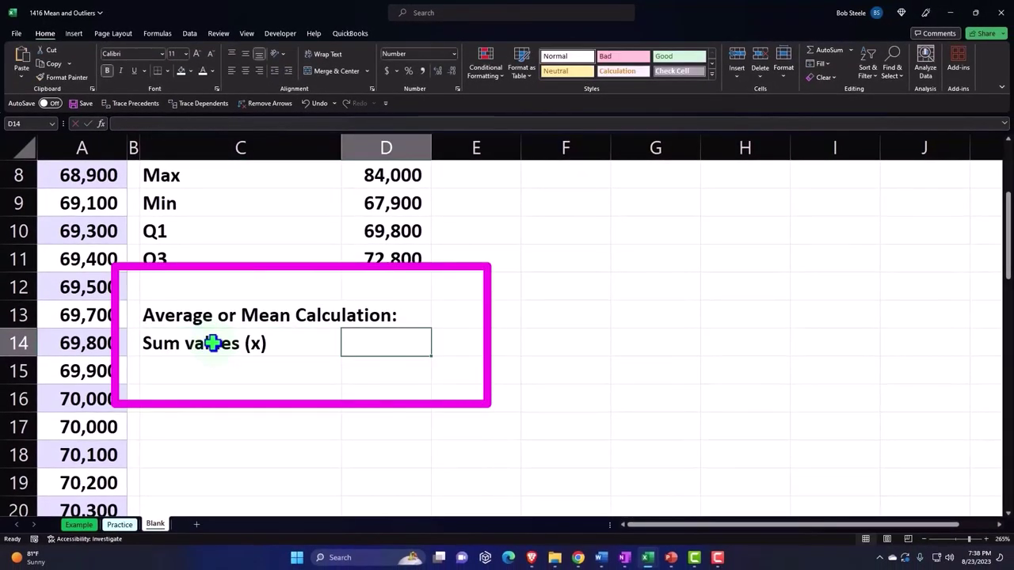
{"action": "type", "text": "=su"}
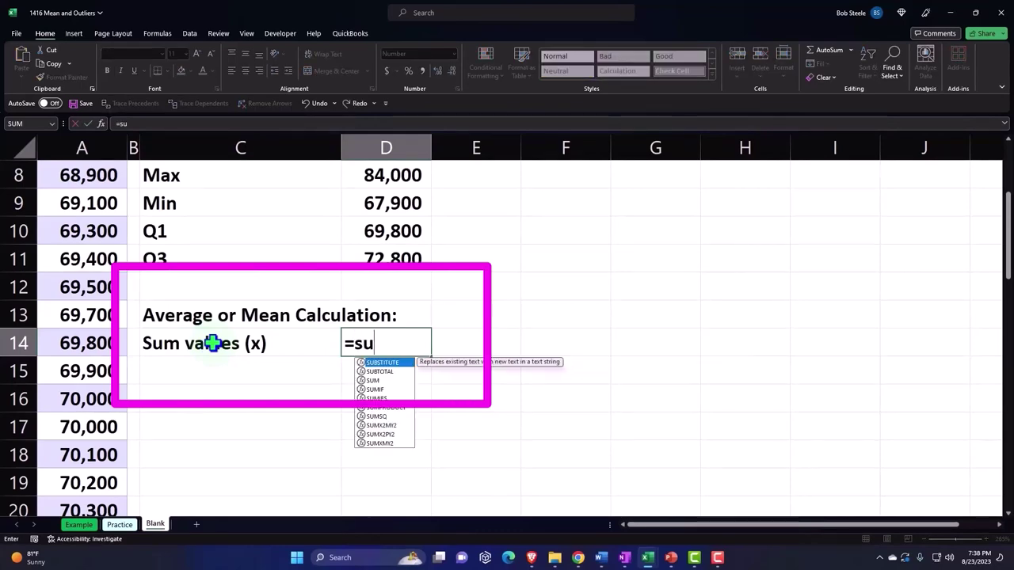
{"action": "type", "text": "m("}
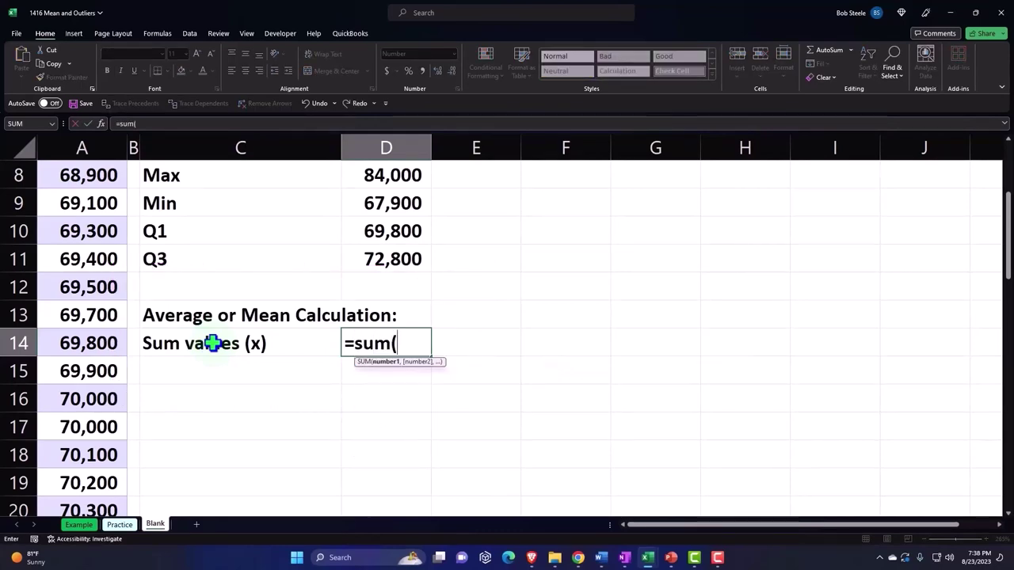
{"action": "scroll", "coordinate": [205, 404], "scroll_direction": "up", "scroll_amount": 2}
{"action": "scroll", "coordinate": [206, 404], "scroll_direction": "up", "scroll_amount": 1}
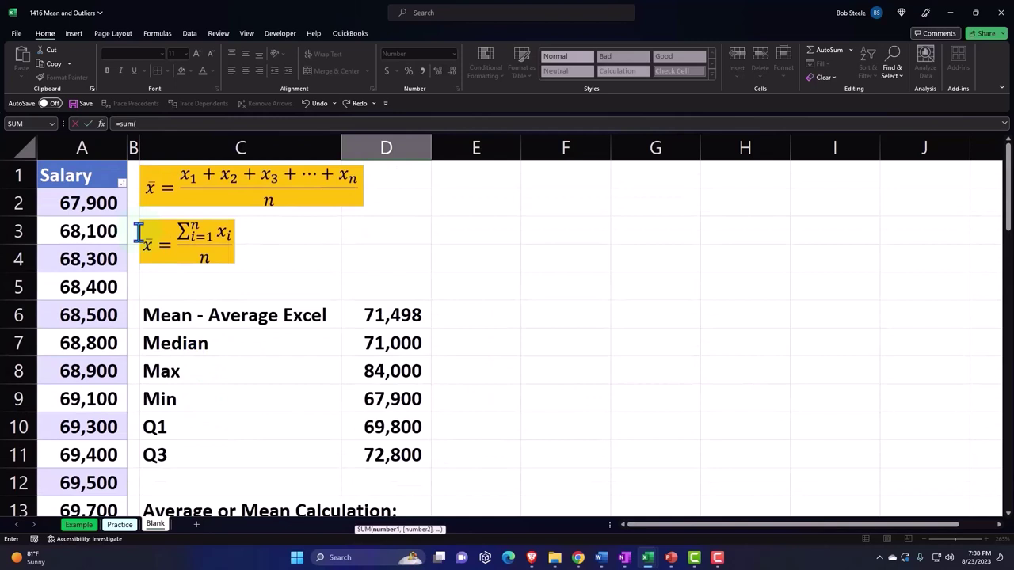
{"action": "left_click", "coordinate": [91, 159]}
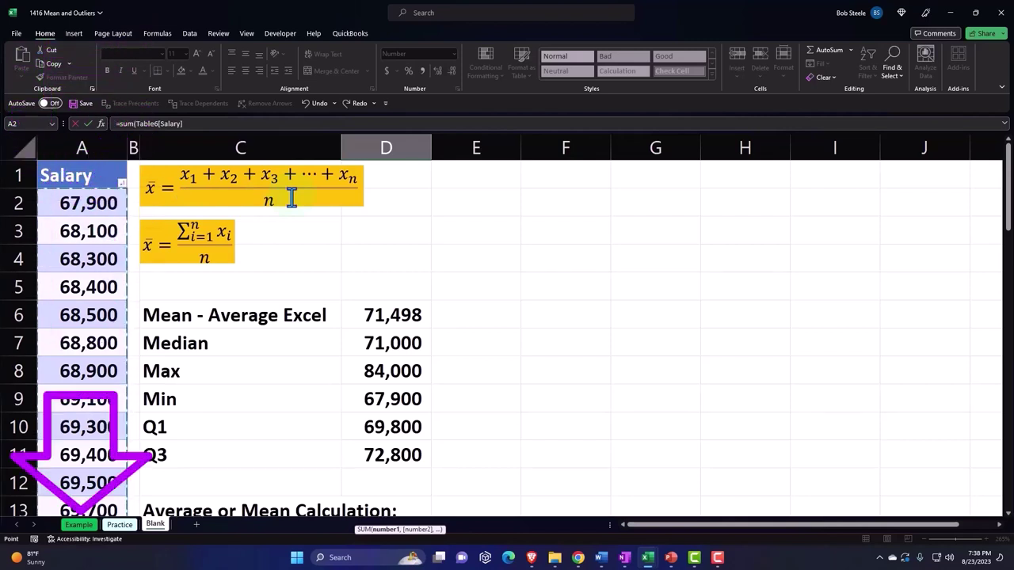
{"action": "key", "text": "Return"}
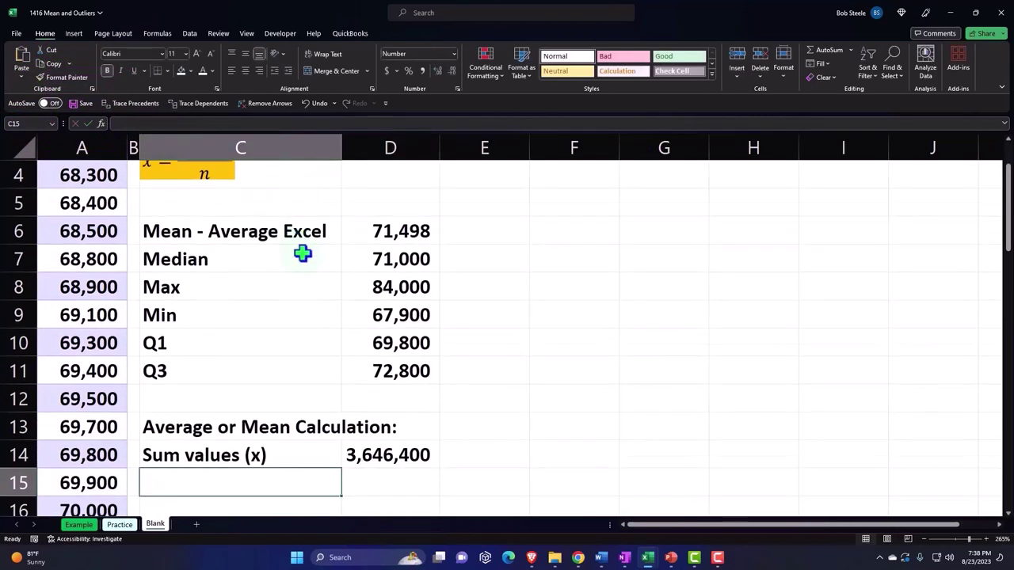
{"action": "type", "text": "Di"}
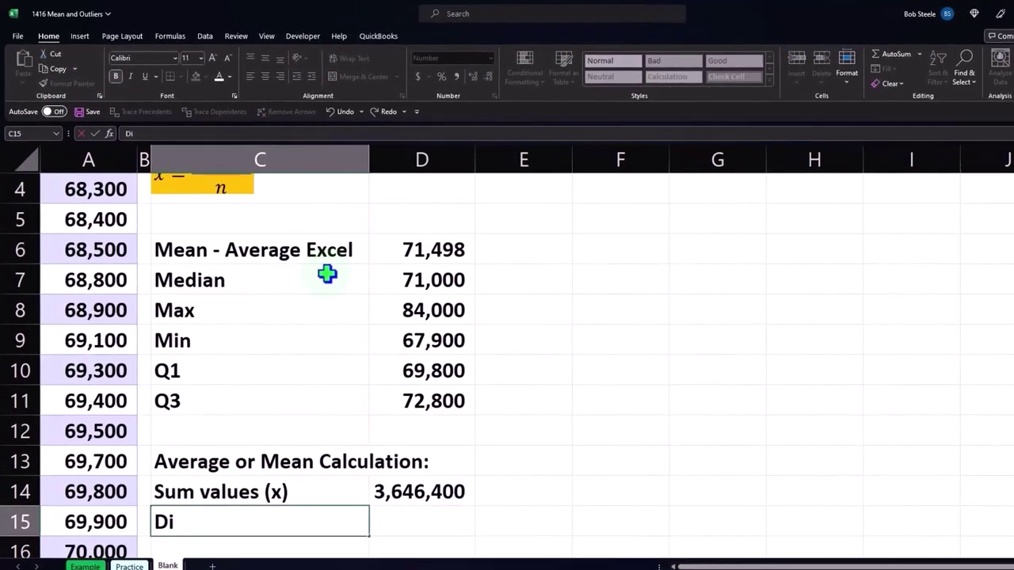
{"action": "type", "text": "vide by # of"}
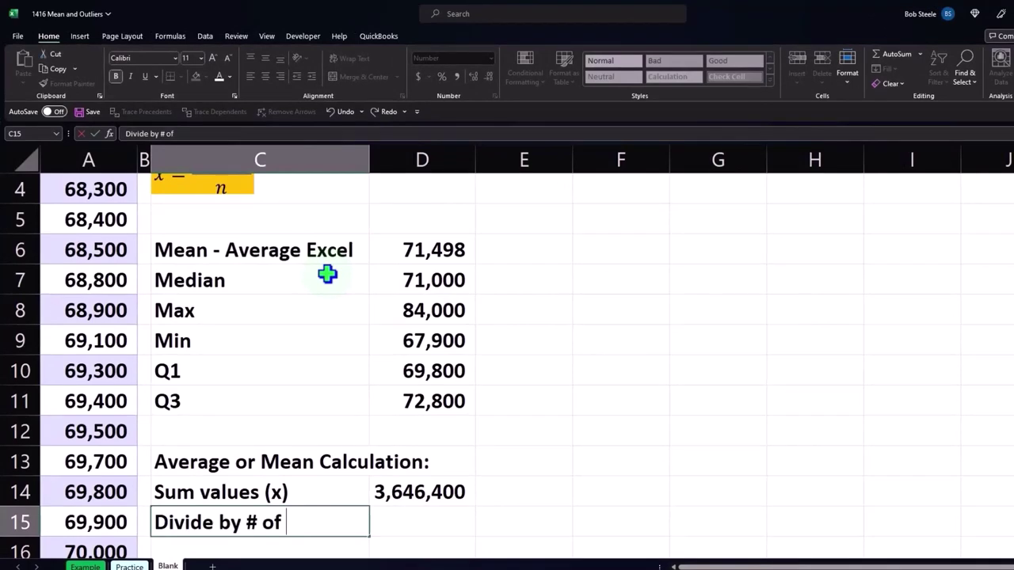
{"action": "type", "text": "lues (n"}
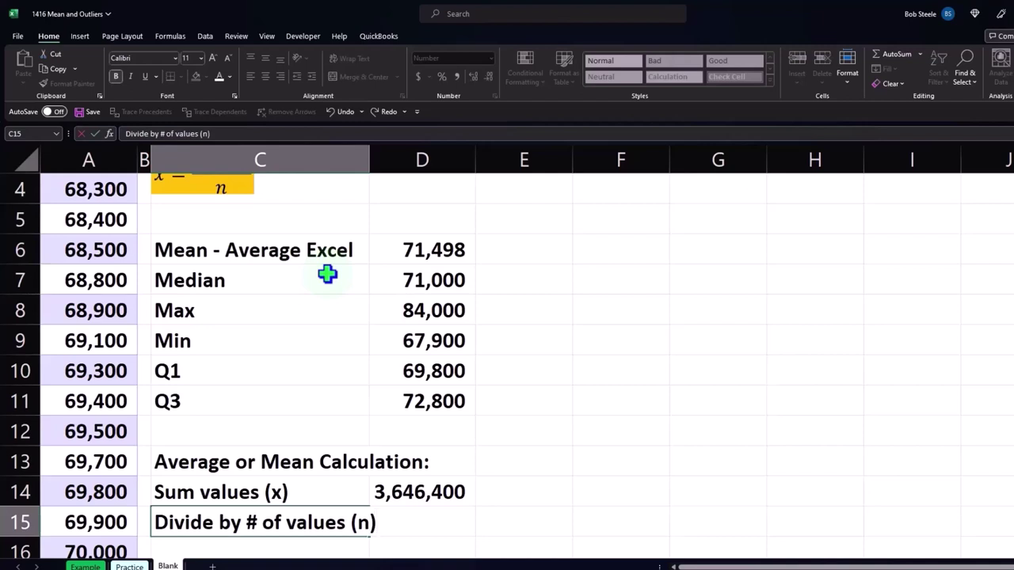
Widen column C and enter =COUNT(Table6[Salary]) in D15, giving 51.
{"action": "key", "text": "Return"}
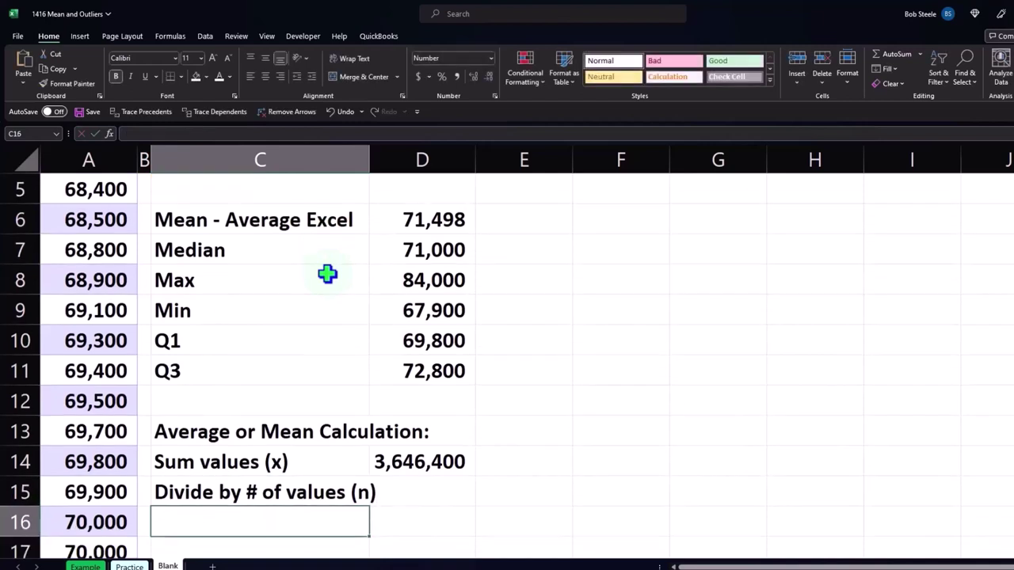
{"action": "left_click_drag", "start_coordinate": [369, 161], "coordinate": [385, 162]}
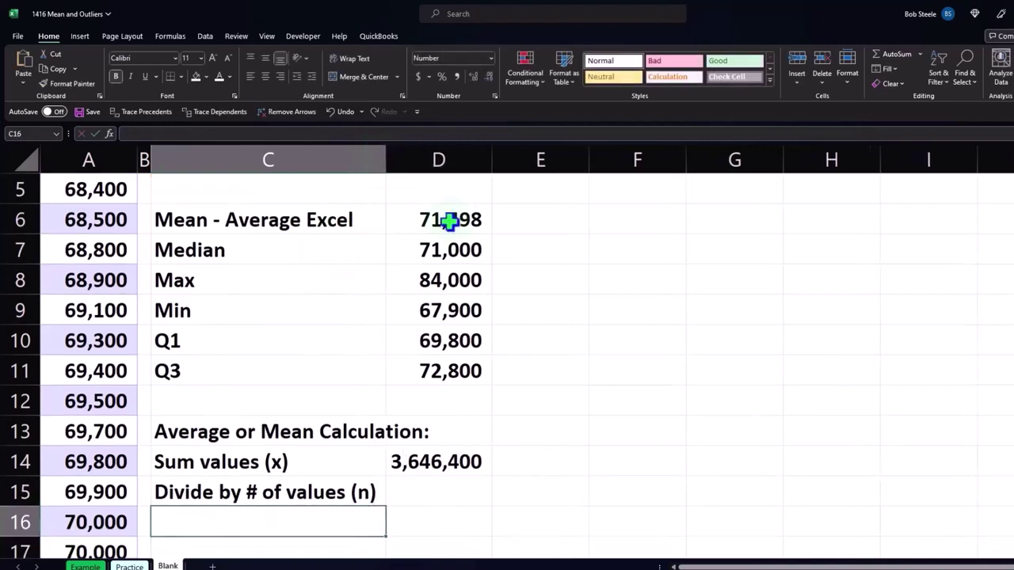
{"action": "left_click", "coordinate": [472, 489]}
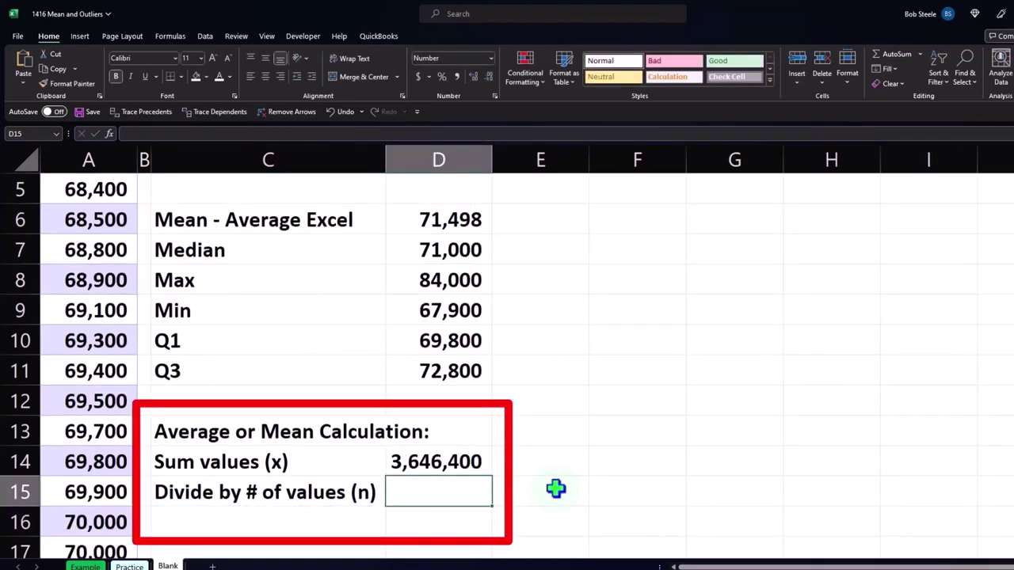
{"action": "type", "text": "=c"}
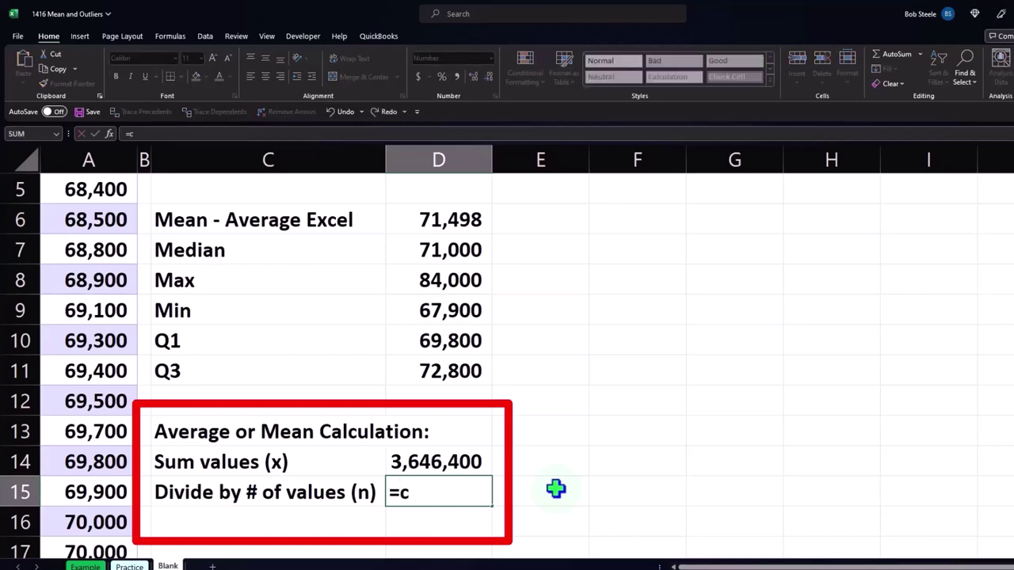
{"action": "type", "text": "ount("}
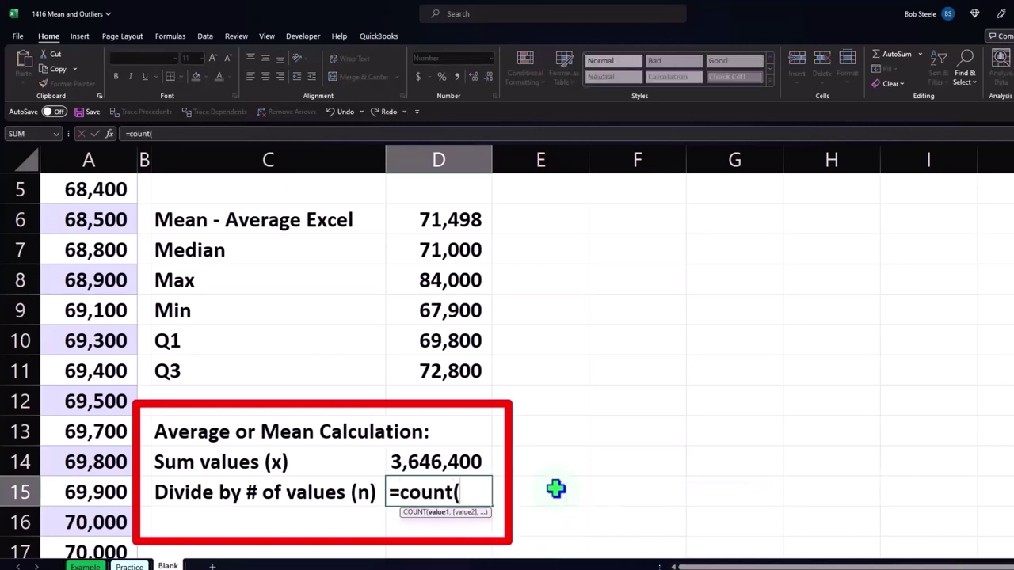
{"action": "scroll", "coordinate": [555, 488], "scroll_direction": "up", "scroll_amount": 2}
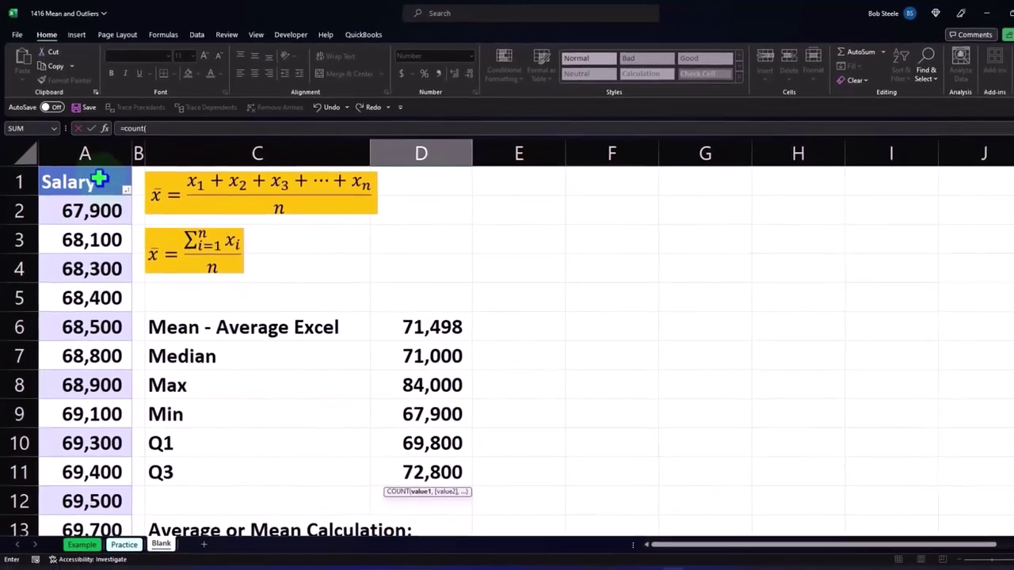
{"action": "left_click", "coordinate": [91, 159]}
{"action": "scroll", "coordinate": [259, 282], "scroll_direction": "down", "scroll_amount": 2}
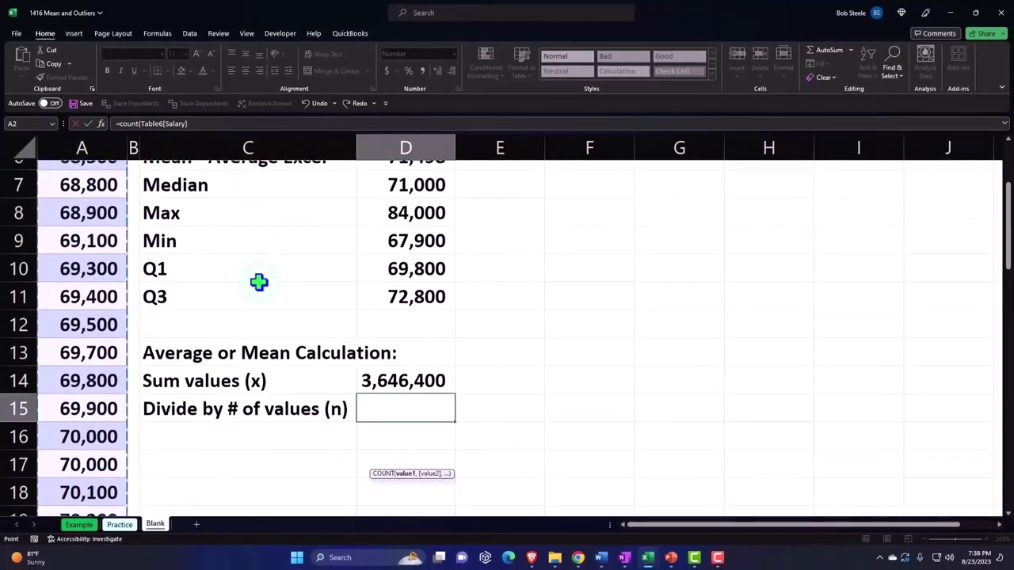
{"action": "key", "text": "Return"}
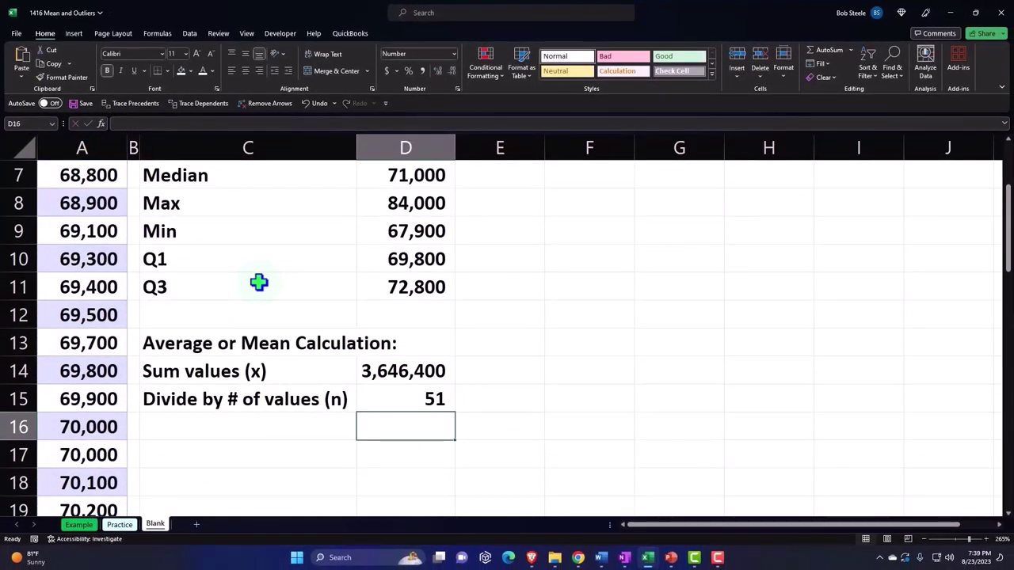
Label C16 'Average or mean' and enter =D14/D15 in D16, giving 71,498.
{"action": "key", "text": "Left"}
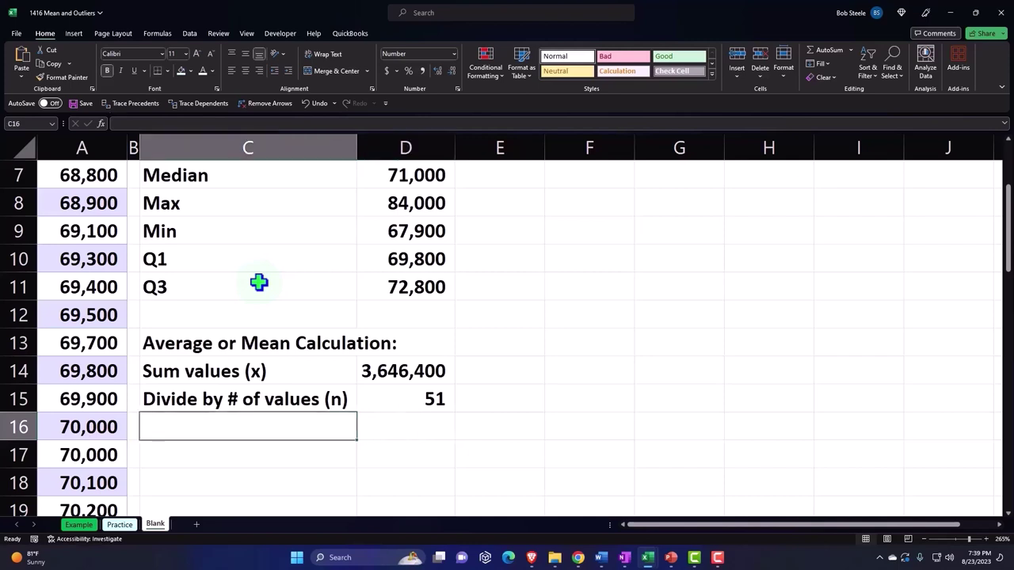
{"action": "type", "text": "Ave"}
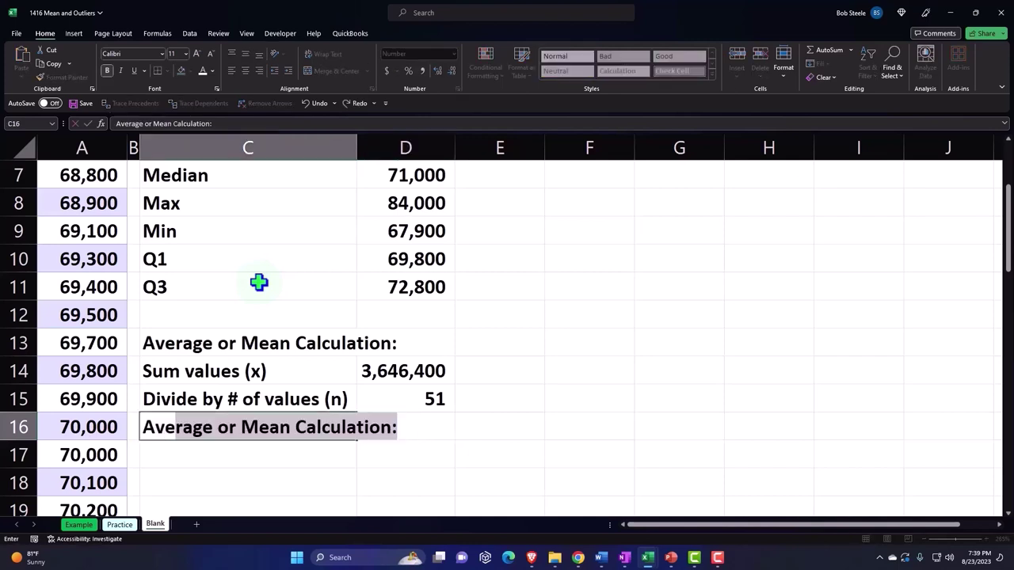
{"action": "type", "text": "rage or m"}
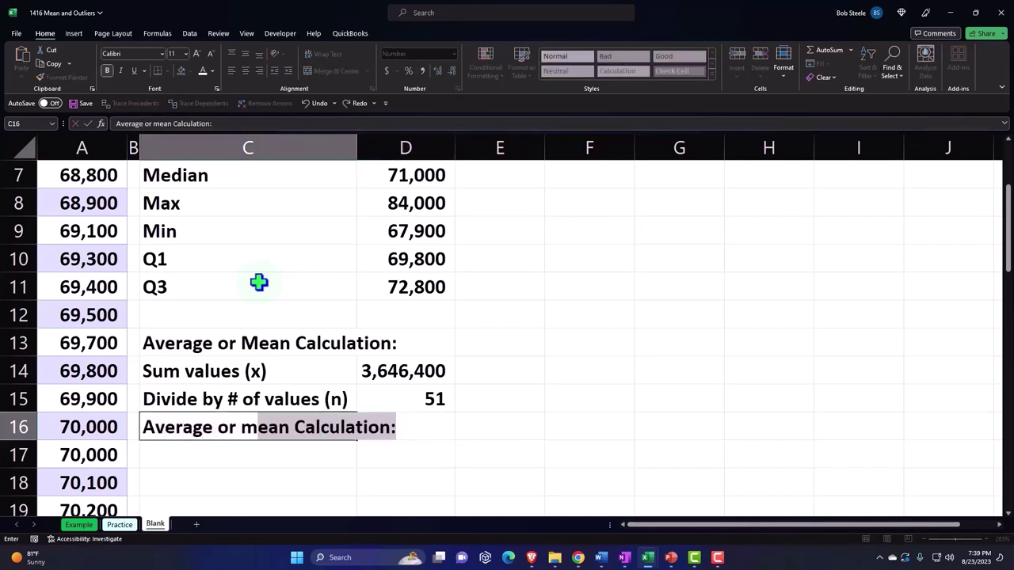
{"action": "type", "text": "ean"}
{"action": "key", "text": "Delete"}
{"action": "key", "text": "Tab"}
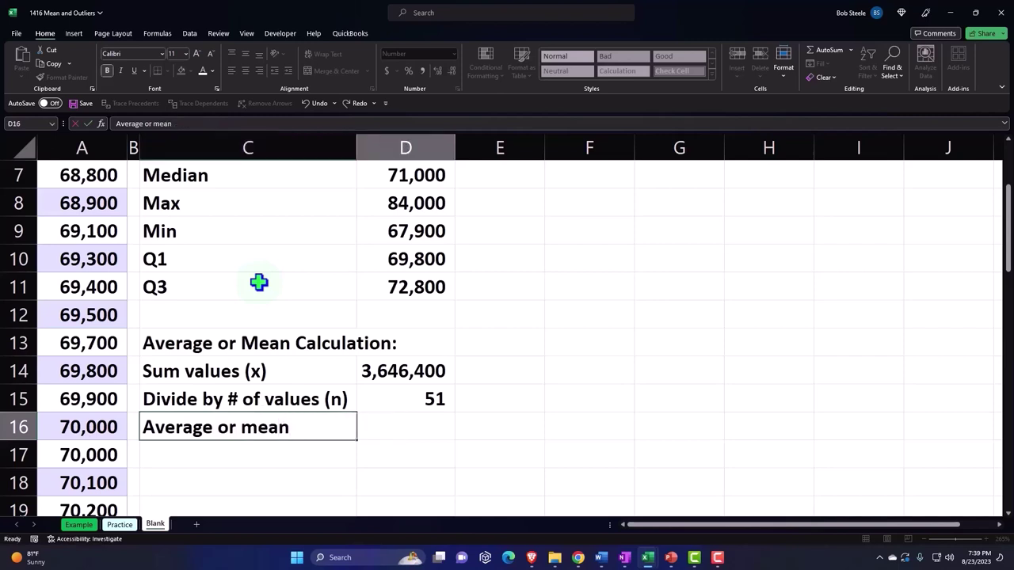
{"action": "type", "text": "="}
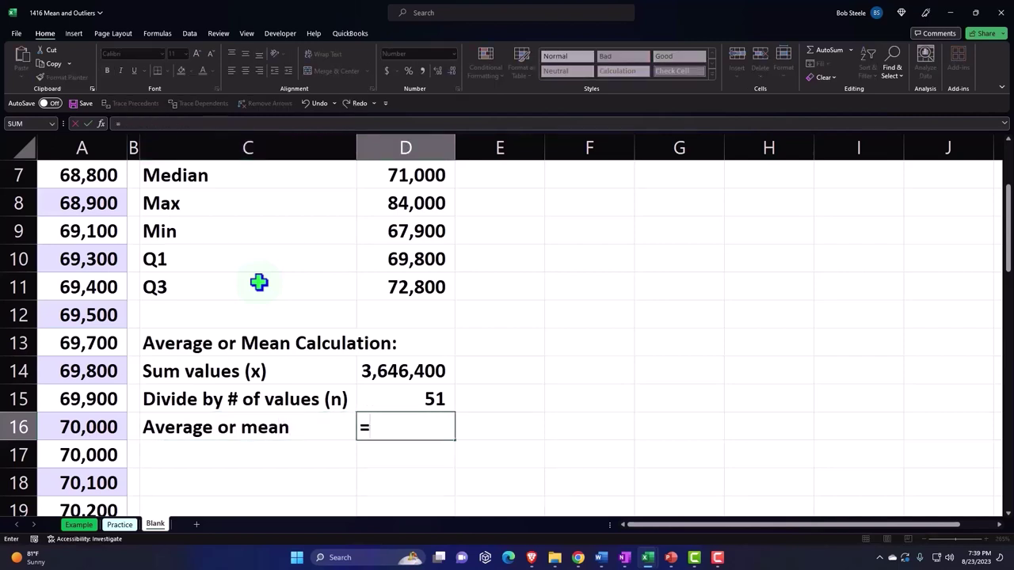
{"action": "key", "text": "Up"}
{"action": "key", "text": "Up"}
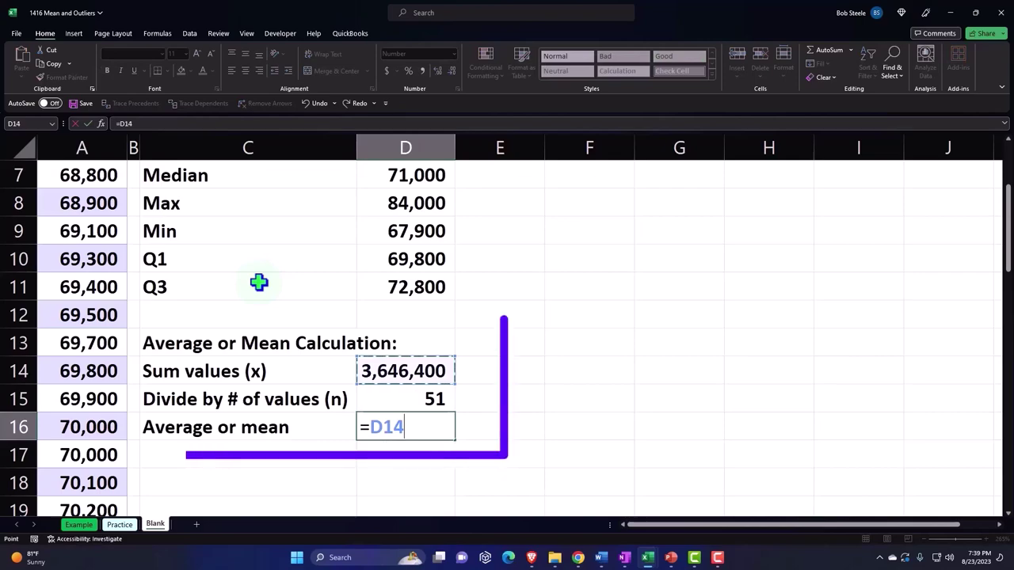
{"action": "type", "text": "/"}
{"action": "key", "text": "Up"}
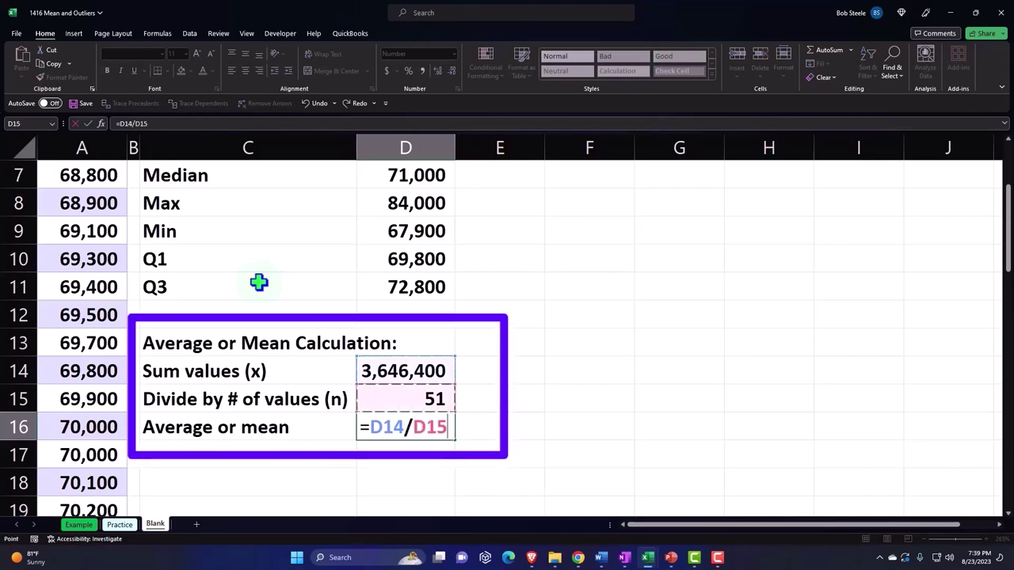
{"action": "key", "text": "Return"}
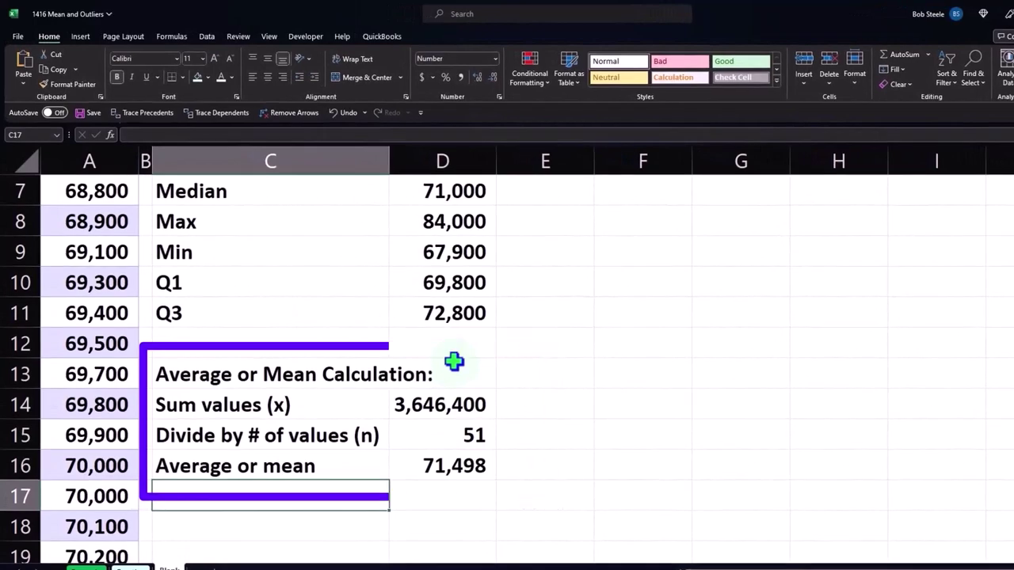
Compare the new average in D16 with the built-in average in D6.
{"action": "scroll", "coordinate": [454, 360], "scroll_direction": "up", "scroll_amount": 1}
{"action": "left_click", "coordinate": [446, 261]}
{"action": "scroll", "coordinate": [467, 356], "scroll_direction": "down", "scroll_amount": 1}
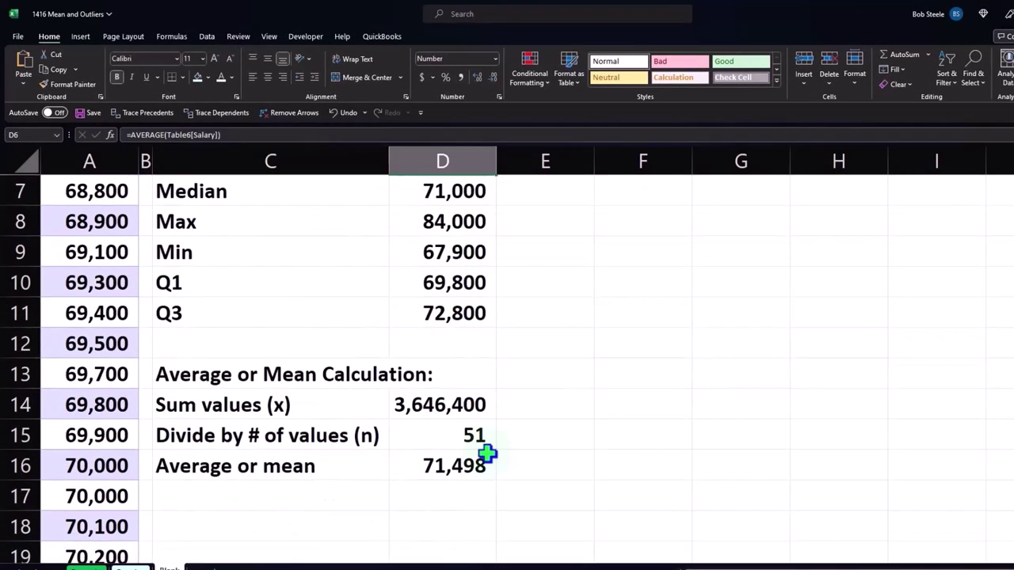
{"action": "left_click", "coordinate": [482, 464]}
Underline the count 51 in D15 and give heading C13:D13 white text on black fill.
{"action": "left_click", "coordinate": [461, 432]}
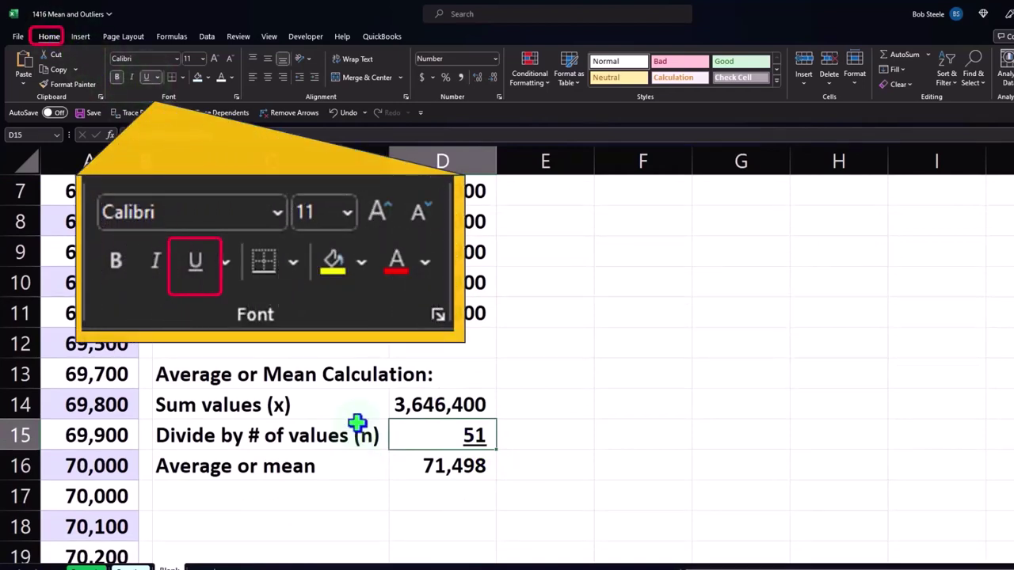
{"action": "left_click_drag", "start_coordinate": [339, 373], "coordinate": [462, 377]}
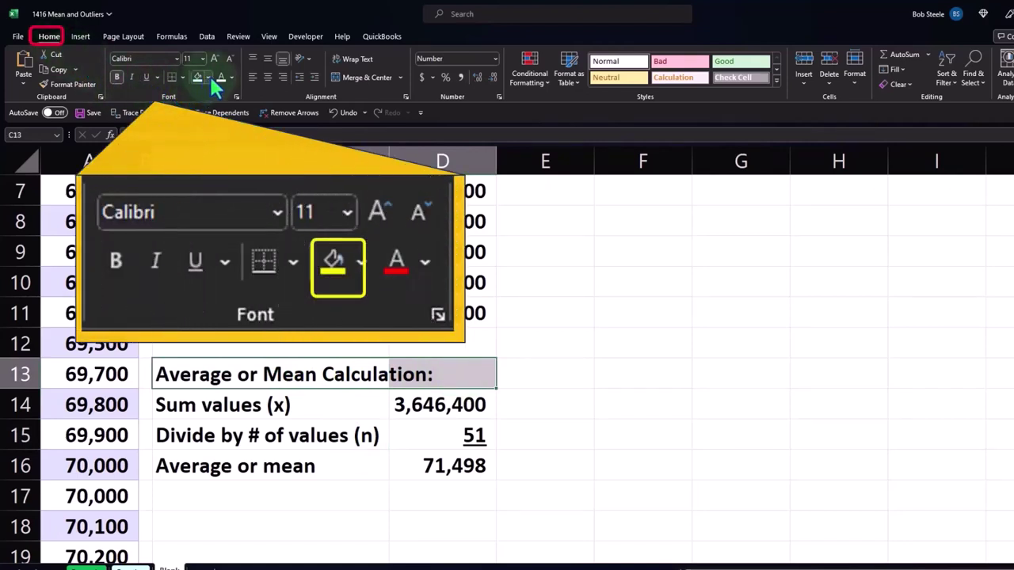
{"action": "left_click", "coordinate": [209, 77]}
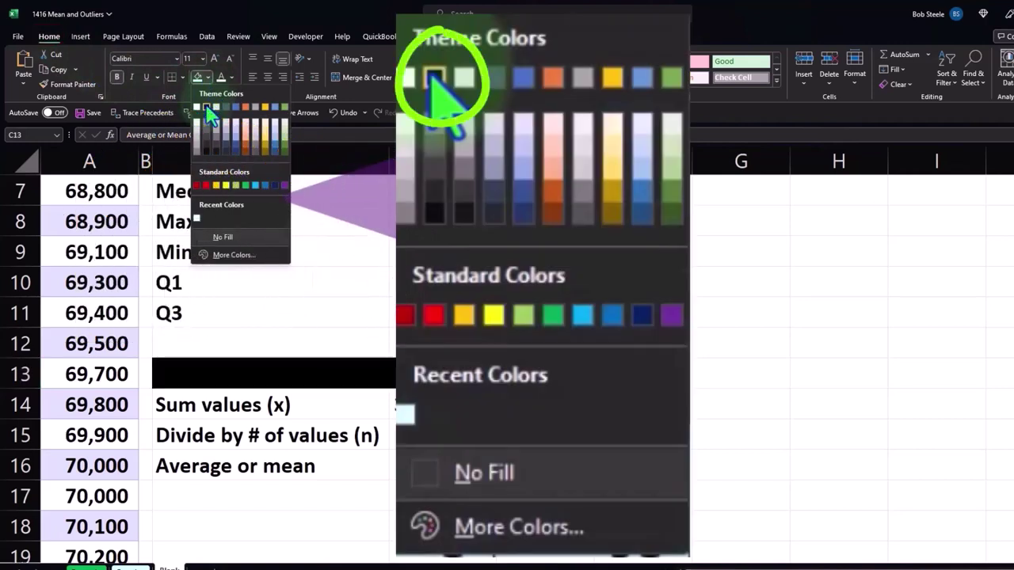
{"action": "left_click", "coordinate": [207, 108]}
{"action": "left_click", "coordinate": [221, 77]}
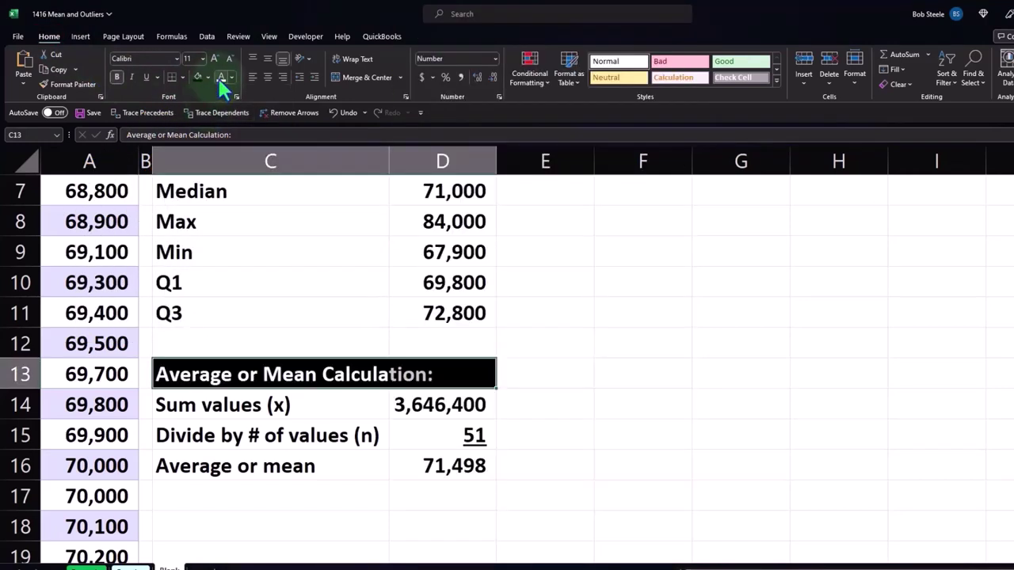
{"action": "left_click_drag", "start_coordinate": [289, 404], "coordinate": [286, 456]}
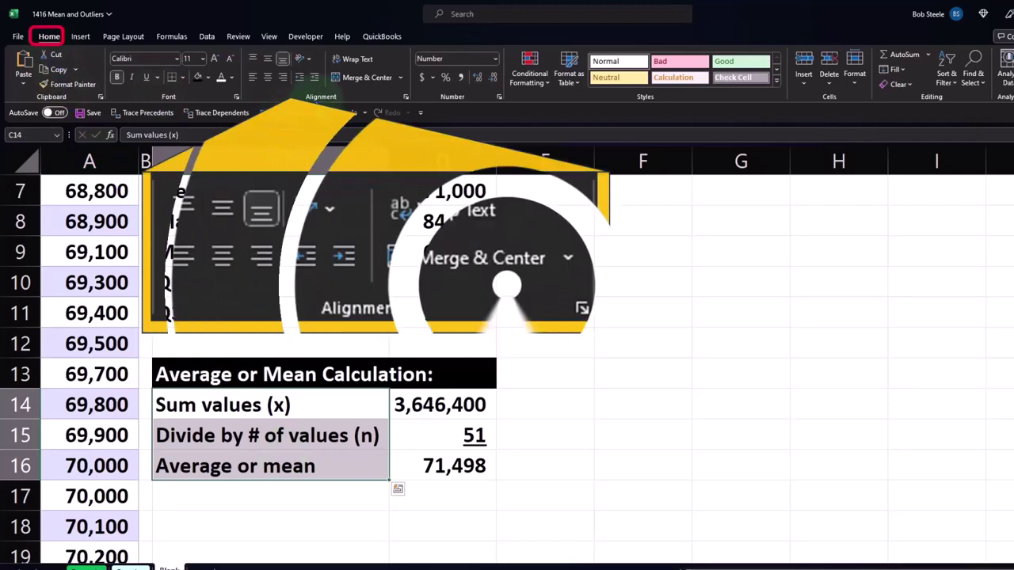
Indent labels C14:C16, indent 'Average or mean' one more step, and widen column C.
{"action": "left_click", "coordinate": [314, 77]}
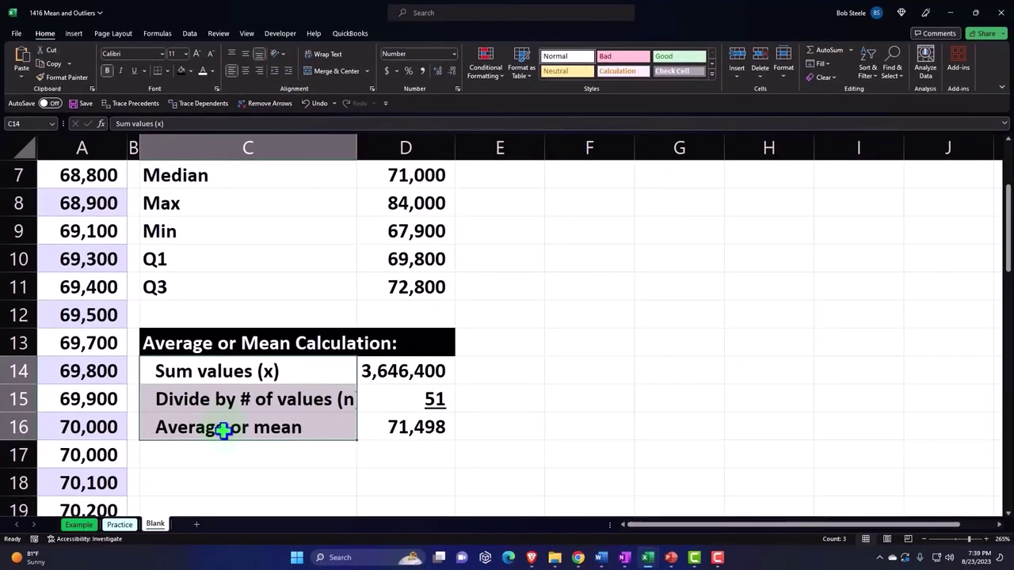
{"action": "left_click", "coordinate": [223, 429]}
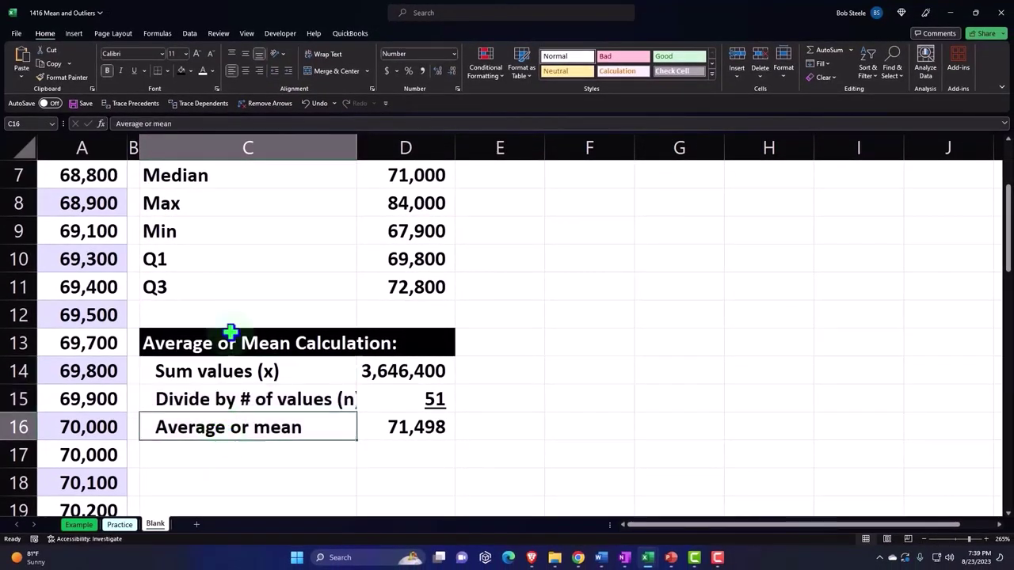
{"action": "left_click", "coordinate": [287, 70]}
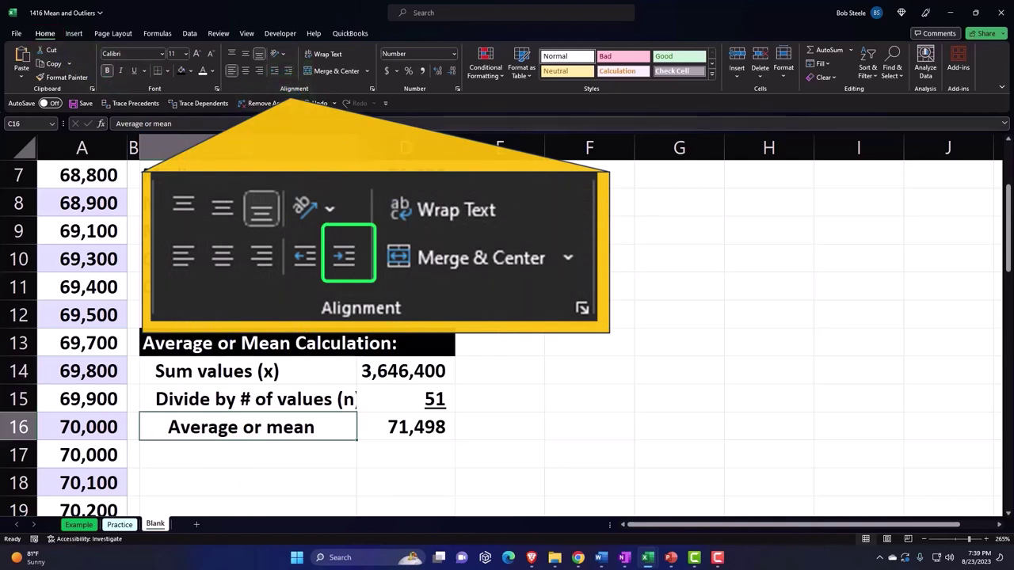
{"action": "left_click_drag", "start_coordinate": [357, 148], "coordinate": [367, 148]}
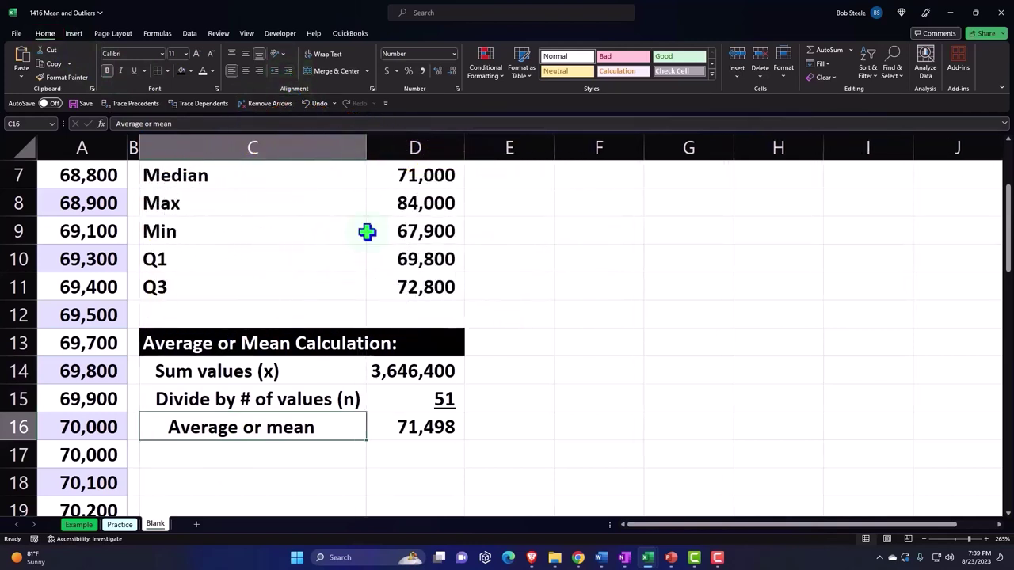
{"action": "left_click_drag", "start_coordinate": [278, 366], "coordinate": [378, 417]}
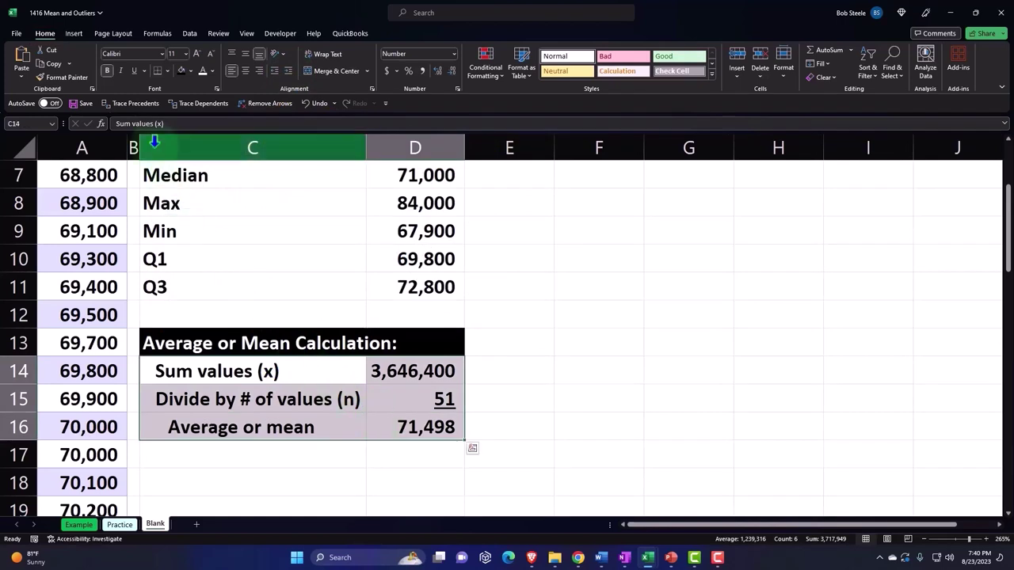
Give C14:D16 a light cyan fill from More Colors and All Borders.
{"action": "left_click", "coordinate": [191, 70]}
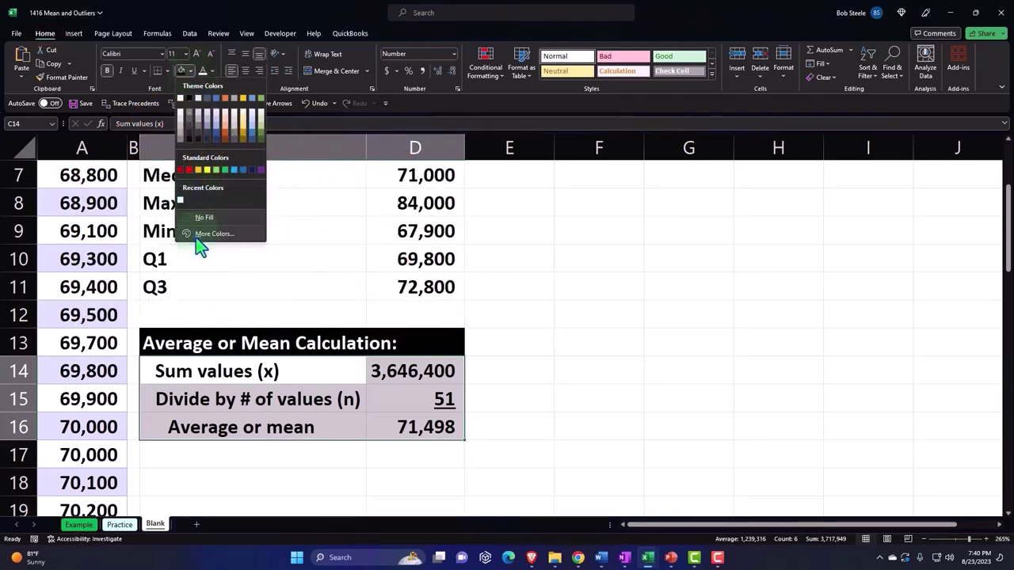
{"action": "left_click", "coordinate": [199, 237]}
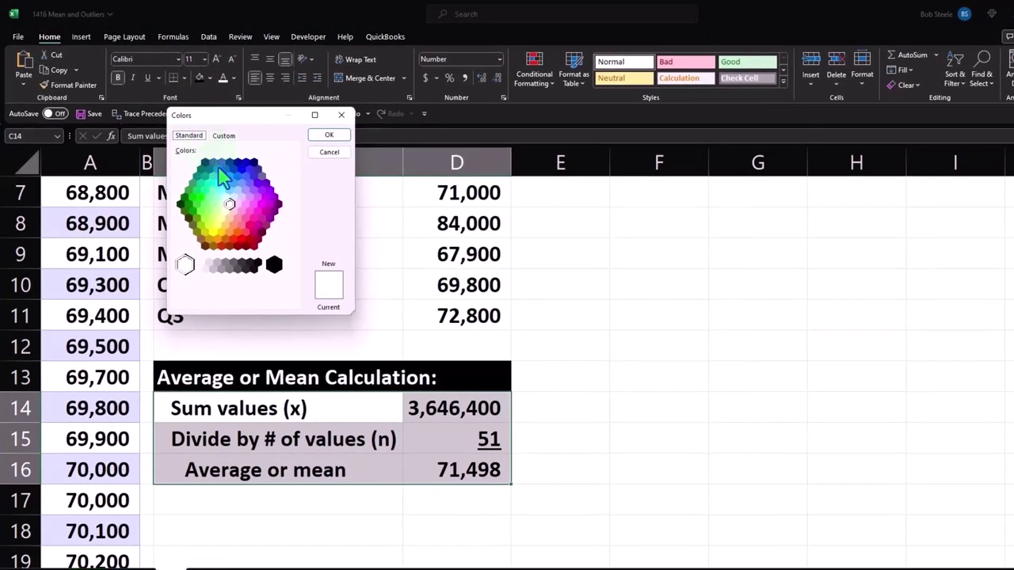
{"action": "left_click", "coordinate": [226, 198]}
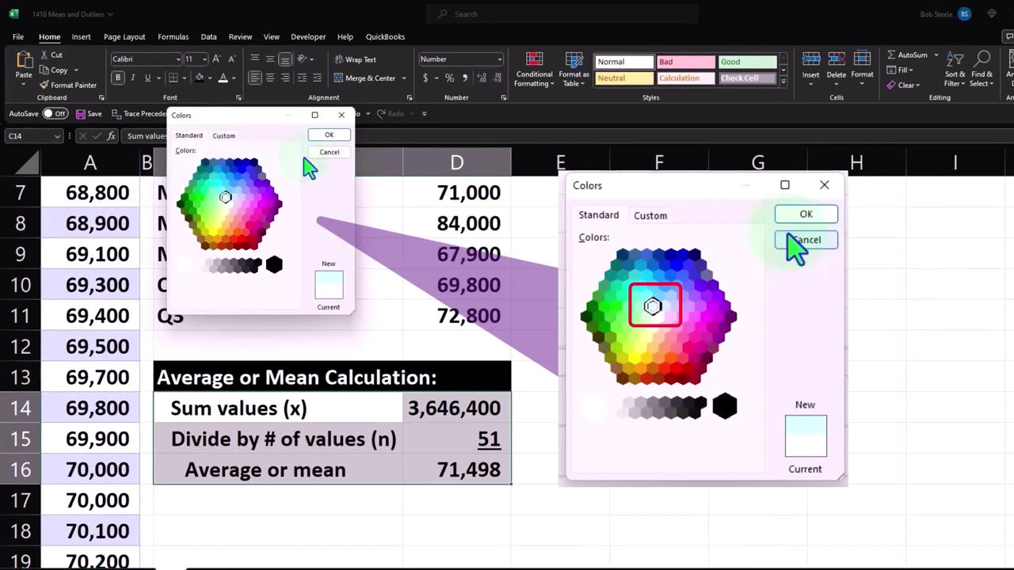
{"action": "left_click", "coordinate": [324, 138]}
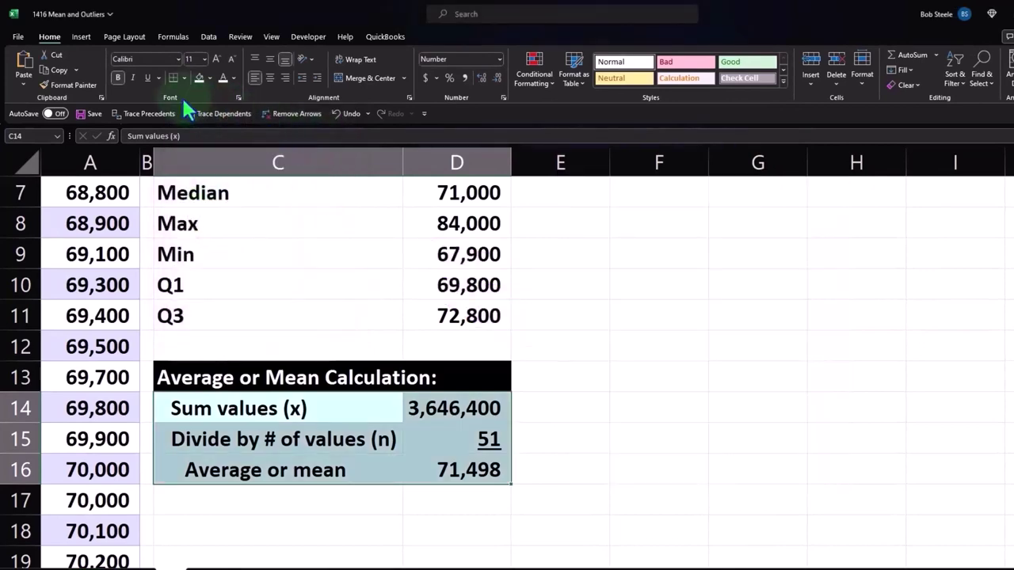
{"action": "left_click", "coordinate": [184, 77]}
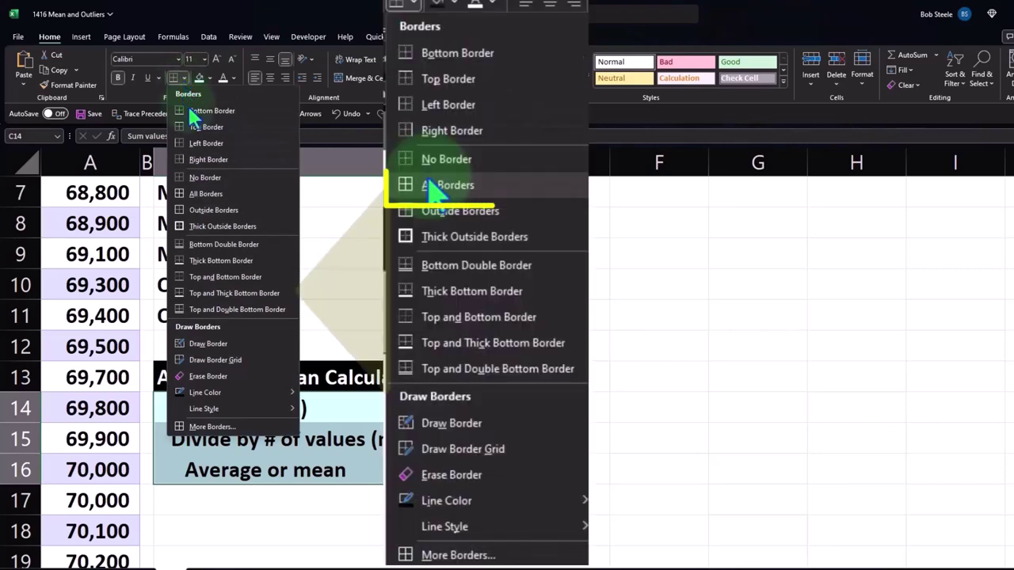
{"action": "left_click", "coordinate": [208, 195]}
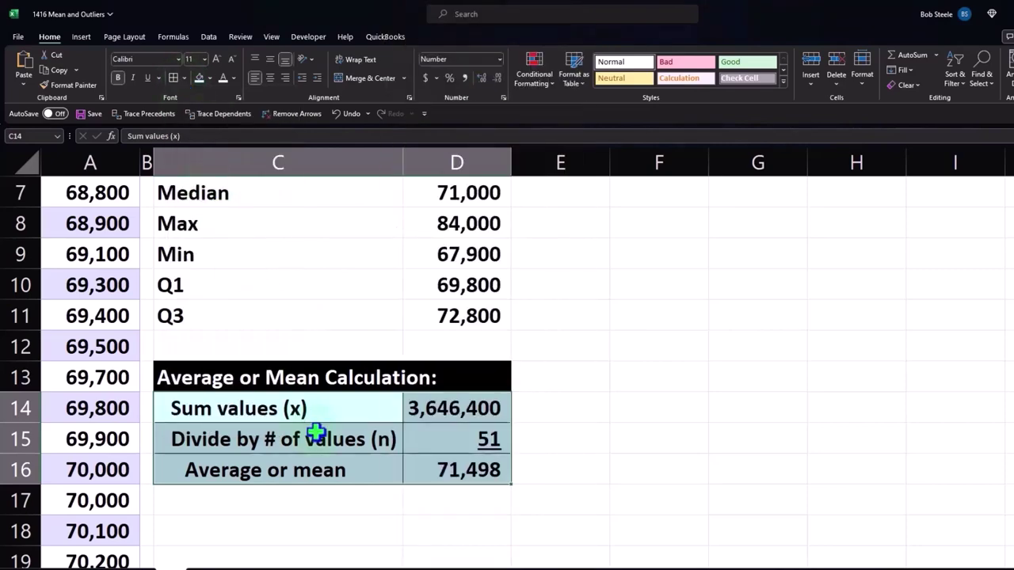
Apply the same cyan fill and borders to statistics block C6:D11, then review.
{"action": "scroll", "coordinate": [316, 432], "scroll_direction": "up", "scroll_amount": 1}
{"action": "left_click_drag", "start_coordinate": [238, 256], "coordinate": [432, 400]}
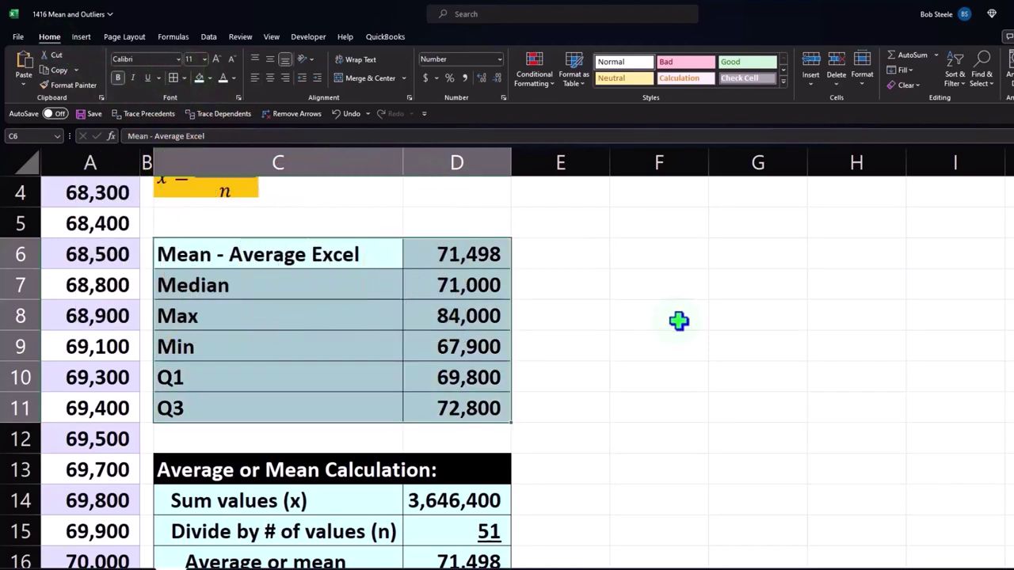
{"action": "left_click", "coordinate": [679, 320]}
{"action": "scroll", "coordinate": [679, 320], "scroll_direction": "down", "scroll_amount": 1}
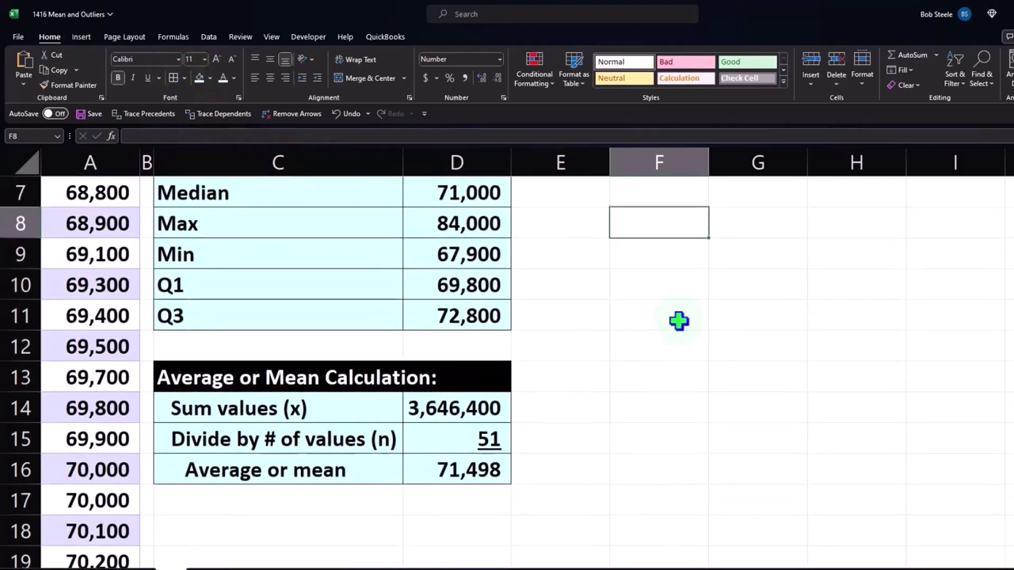
{"action": "scroll", "coordinate": [679, 320], "scroll_direction": "up", "scroll_amount": 2}
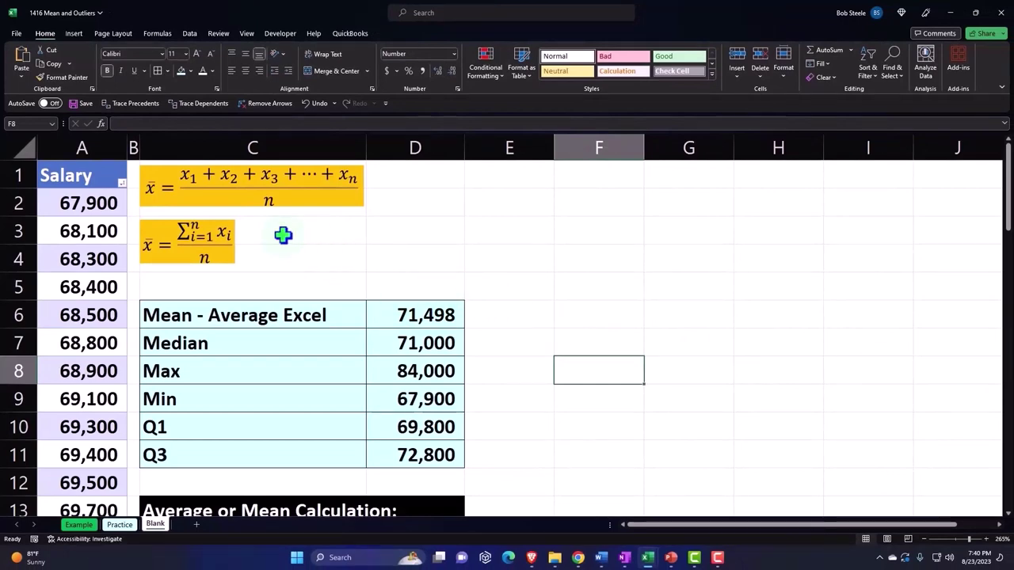
Insert a Histogram statistic chart of the Salary column.
{"action": "left_click", "coordinate": [91, 160]}
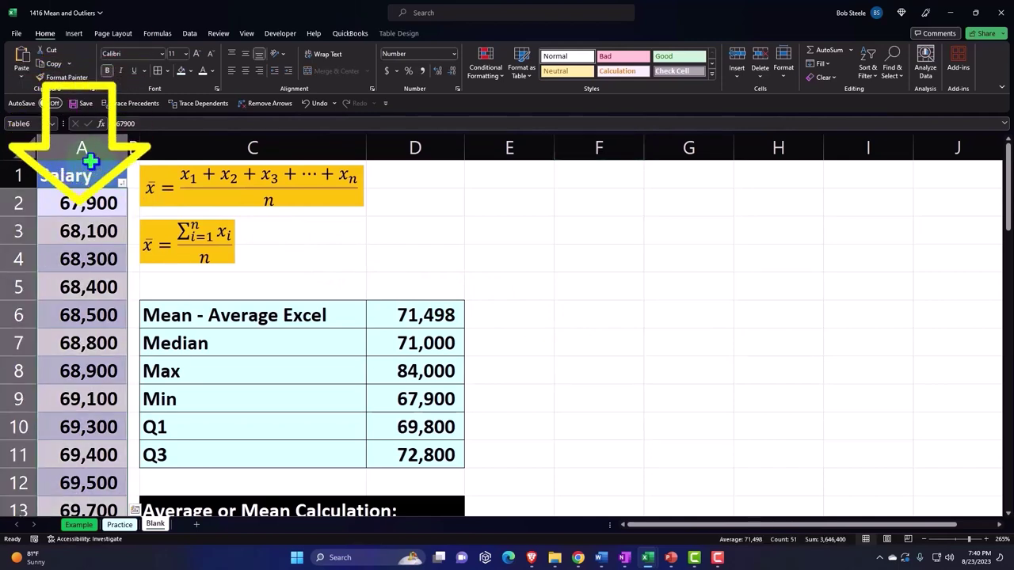
{"action": "left_click", "coordinate": [74, 34]}
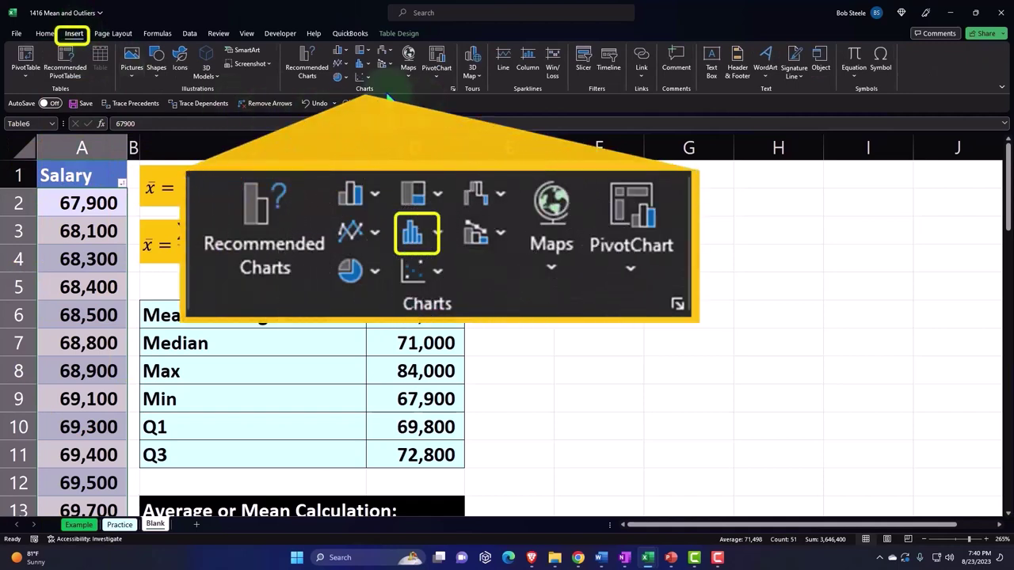
{"action": "left_click", "coordinate": [367, 66]}
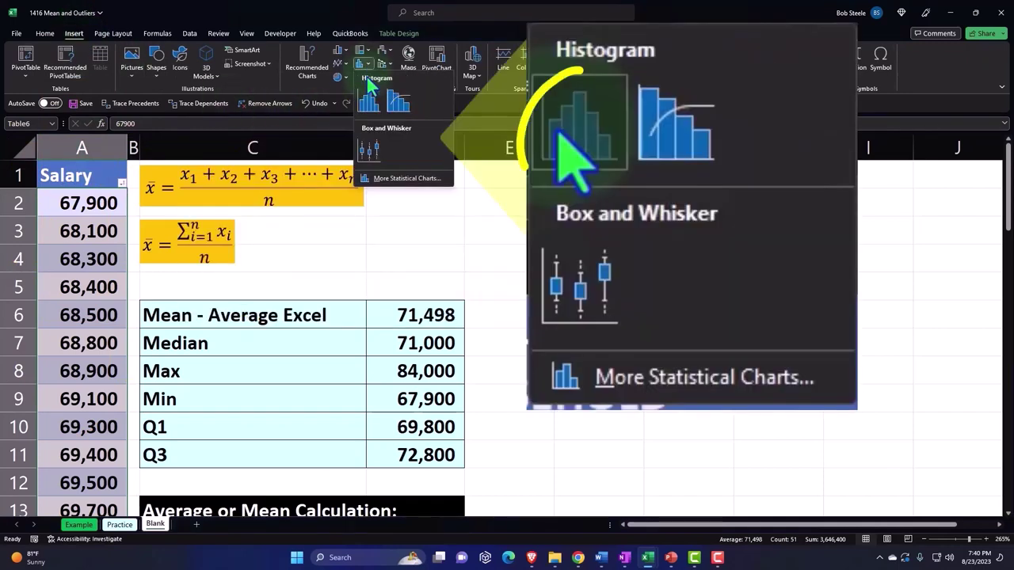
{"action": "left_click", "coordinate": [368, 100]}
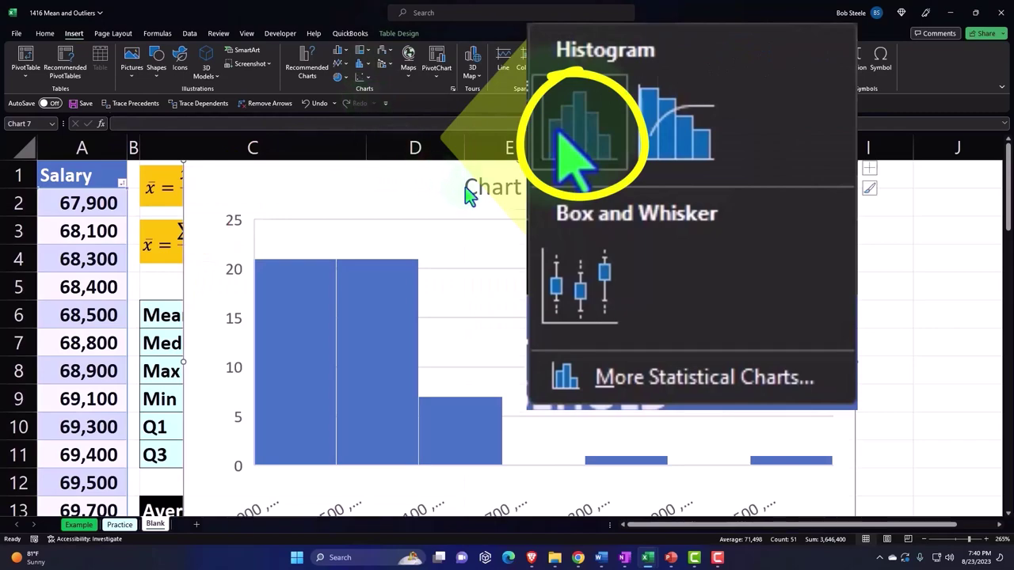
Move the histogram so it starts at column E, clear of the formulas.
{"action": "left_click", "coordinate": [487, 200]}
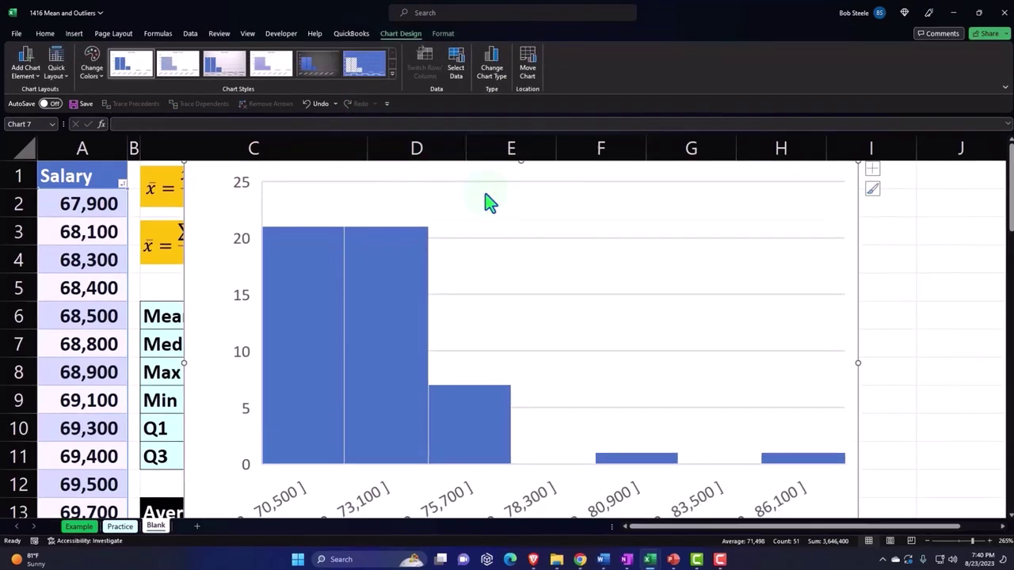
{"action": "left_click_drag", "start_coordinate": [254, 217], "coordinate": [422, 224]}
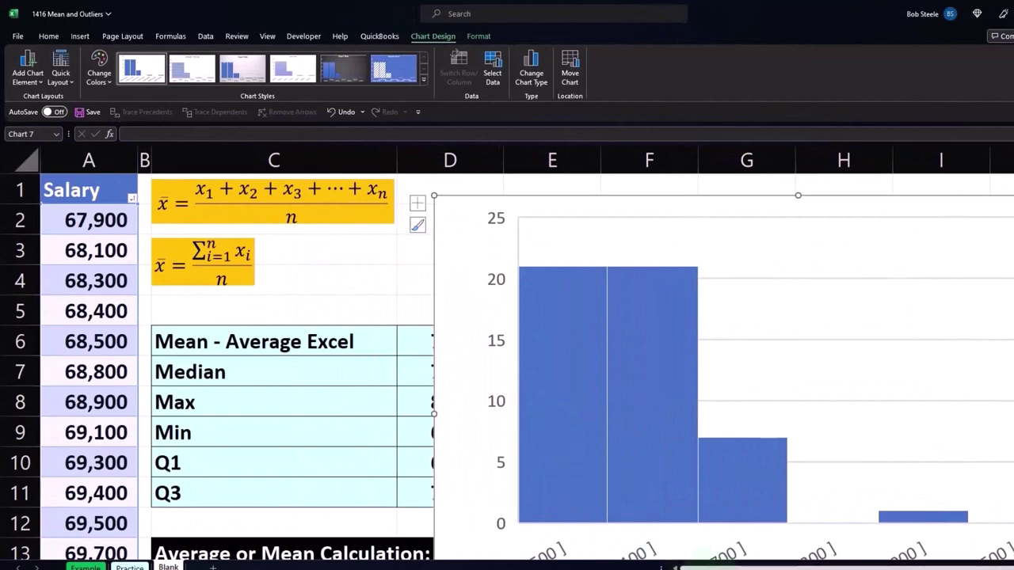
{"action": "scroll", "coordinate": [432, 282], "scroll_direction": "right", "scroll_amount": 2}
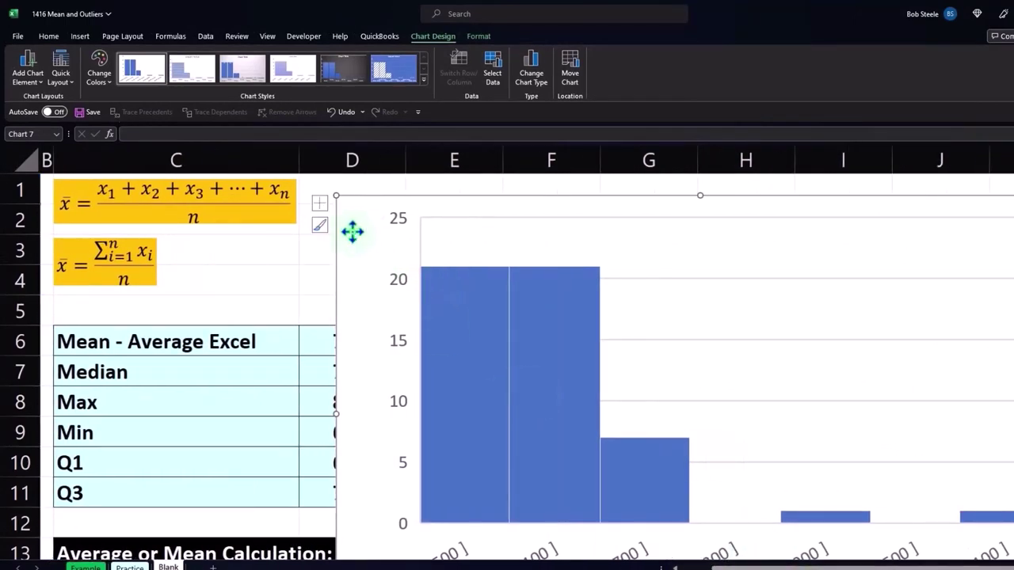
{"action": "left_click_drag", "start_coordinate": [352, 230], "coordinate": [456, 215]}
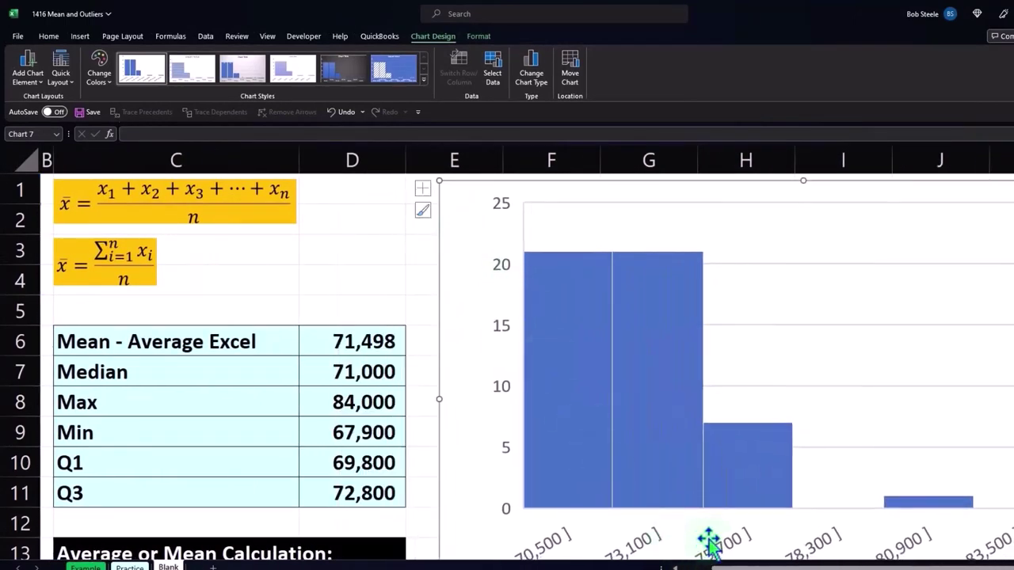
{"action": "scroll", "coordinate": [709, 543], "scroll_direction": "right", "scroll_amount": 2}
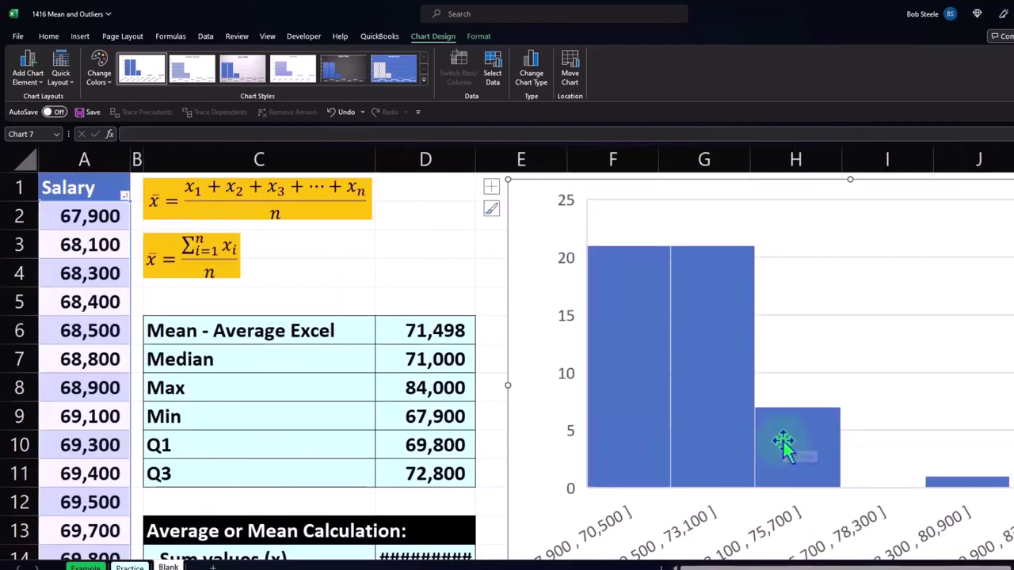
{"action": "scroll", "coordinate": [507, 357], "scroll_direction": "right", "scroll_amount": 2}
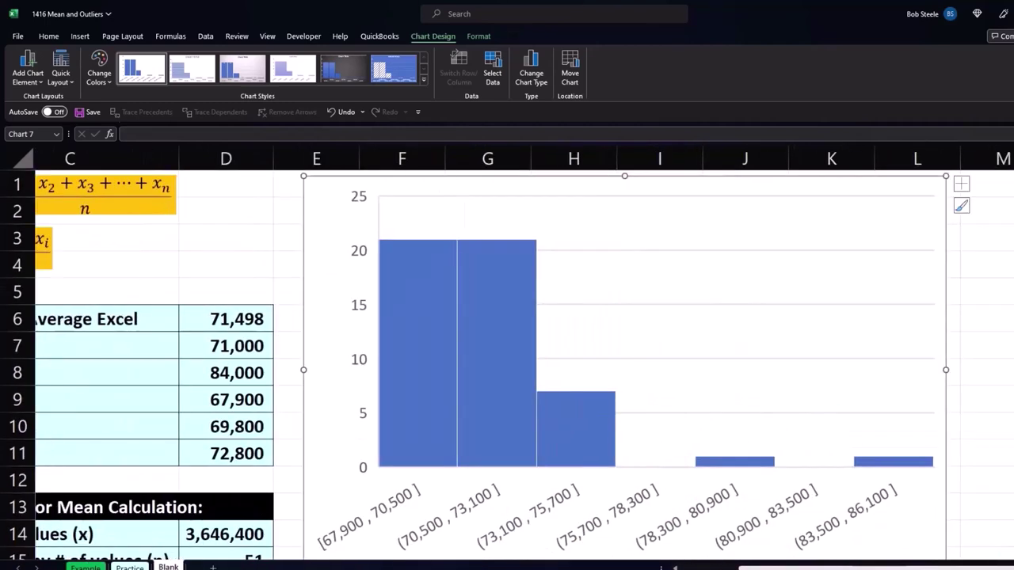
{"action": "scroll", "coordinate": [507, 356], "scroll_direction": "down", "scroll_amount": 2}
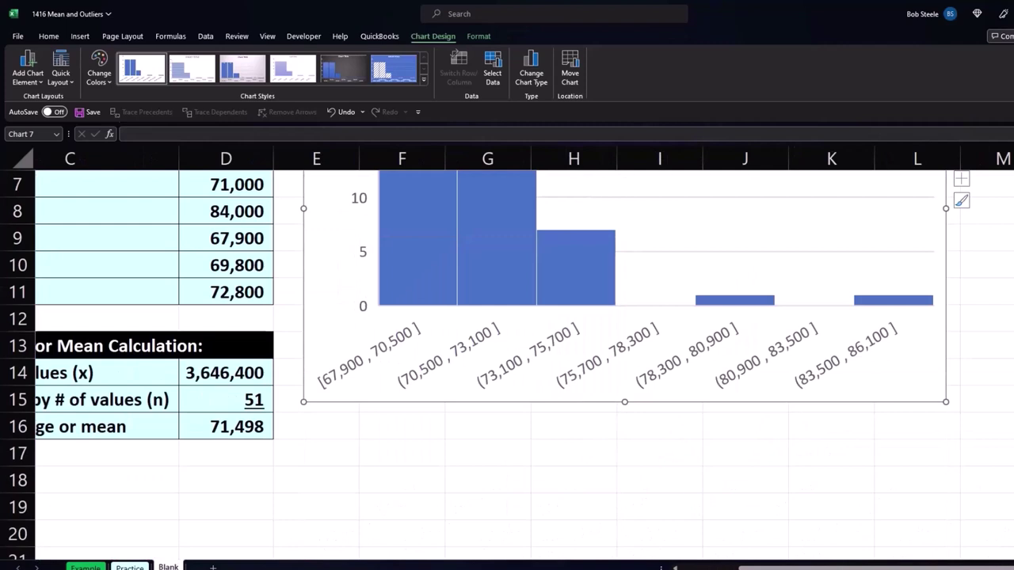
Set the histogram's horizontal axis binning to Number of bins = 11.
{"action": "key", "text": "Escape"}
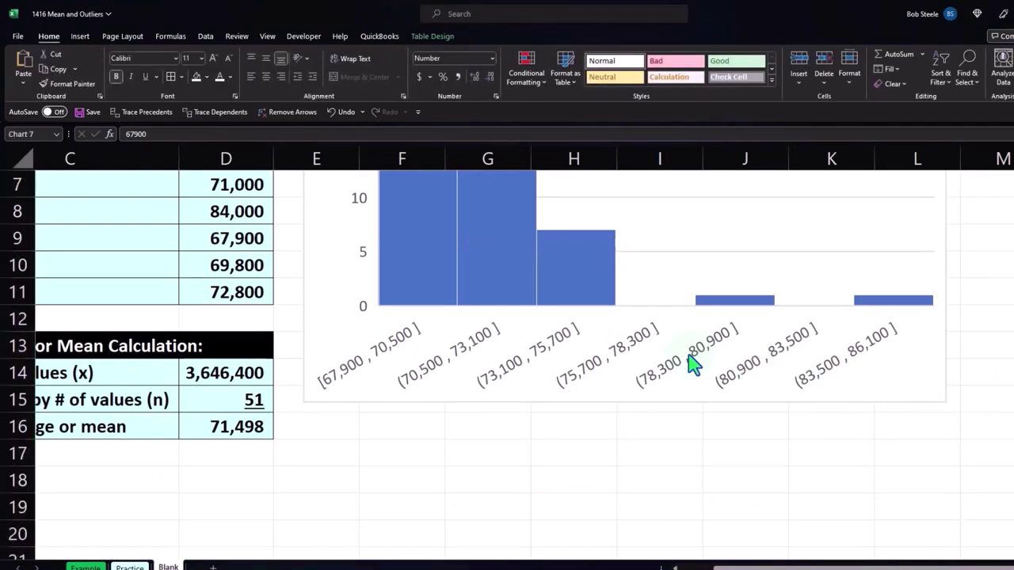
{"action": "left_click", "coordinate": [692, 364]}
{"action": "double_click", "coordinate": [693, 364]}
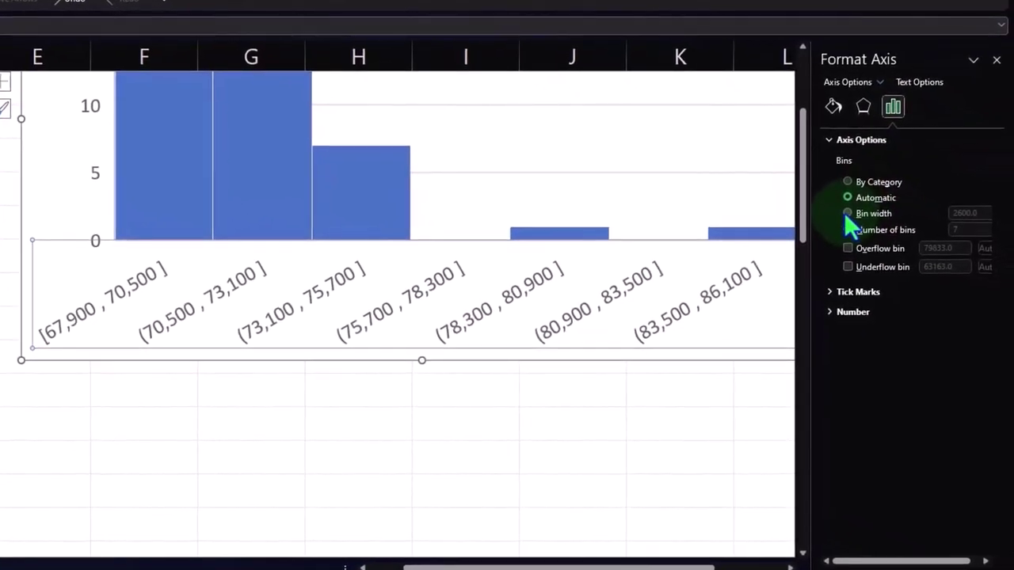
{"action": "left_click", "coordinate": [849, 229]}
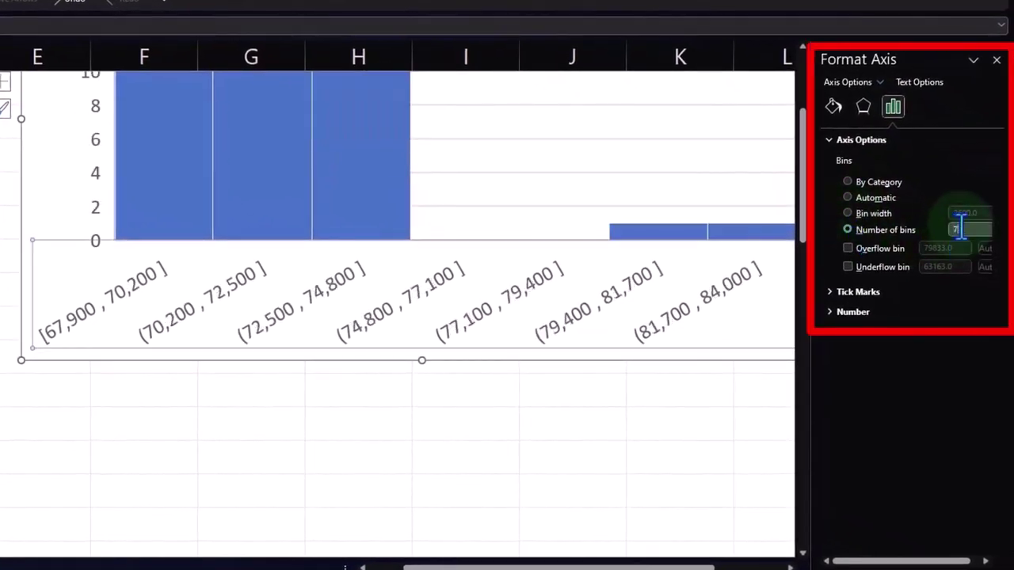
{"action": "double_click", "coordinate": [955, 230]}
{"action": "type", "text": "11"}
{"action": "key", "text": "Tab"}
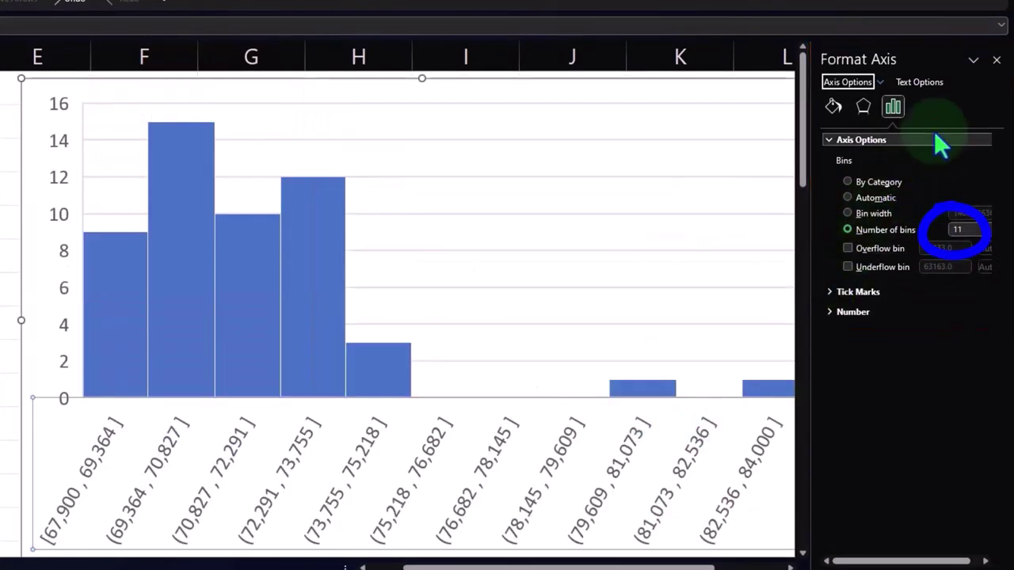
{"action": "left_click", "coordinate": [996, 60]}
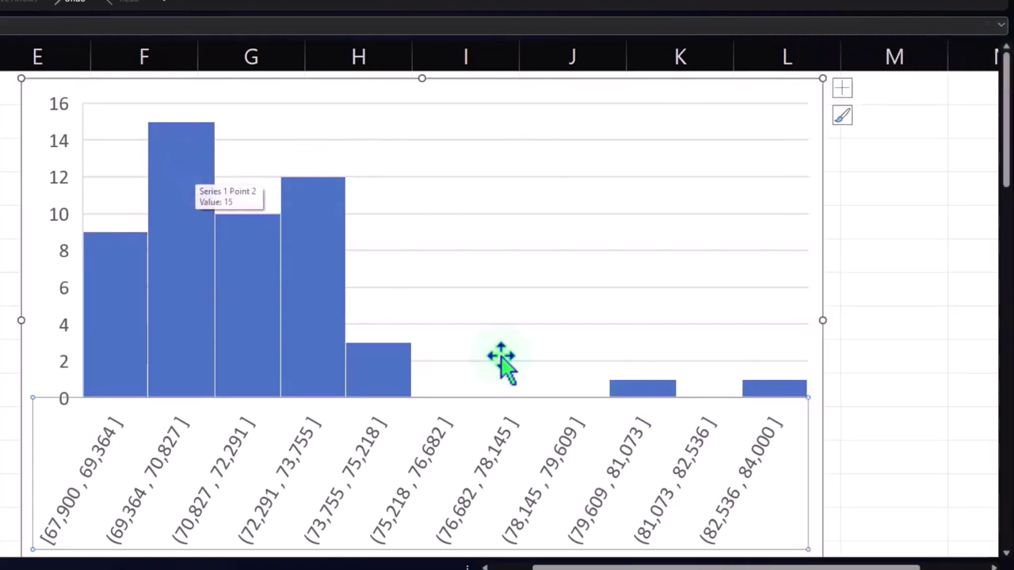
{"action": "mouse_move", "coordinate": [760, 396]}
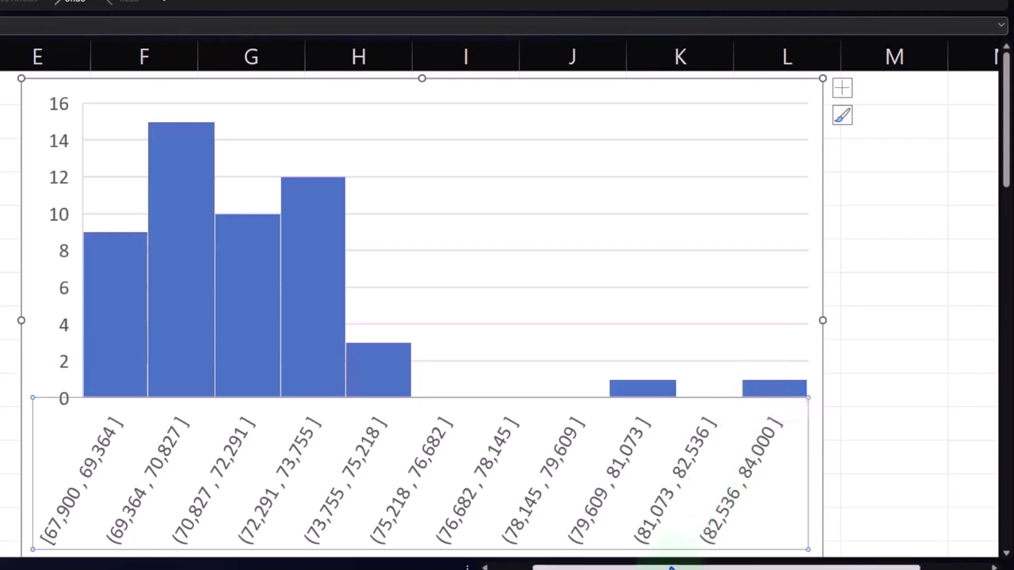
{"action": "left_click_drag", "start_coordinate": [672, 567], "coordinate": [666, 567]}
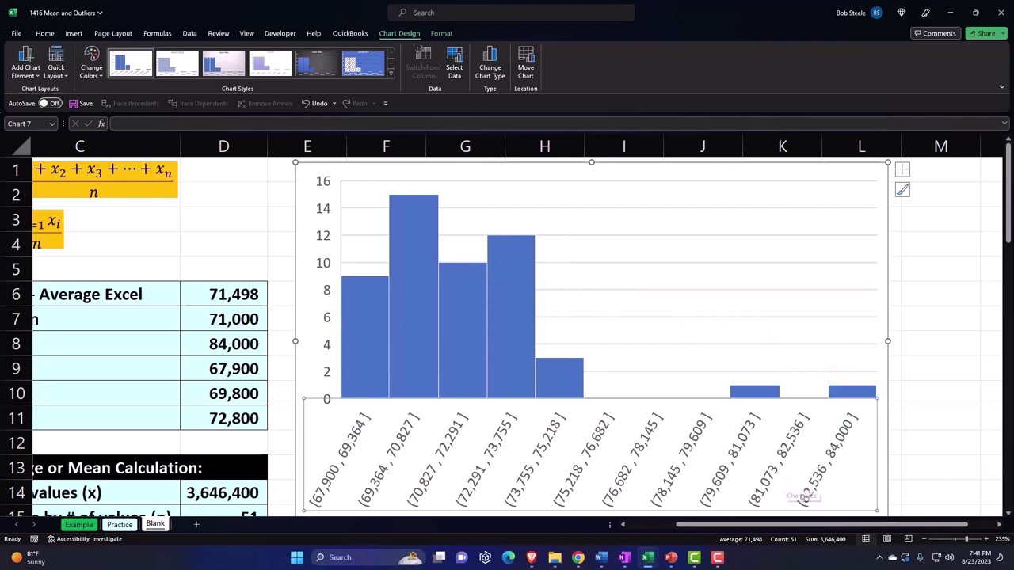
{"action": "key", "text": "Escape"}
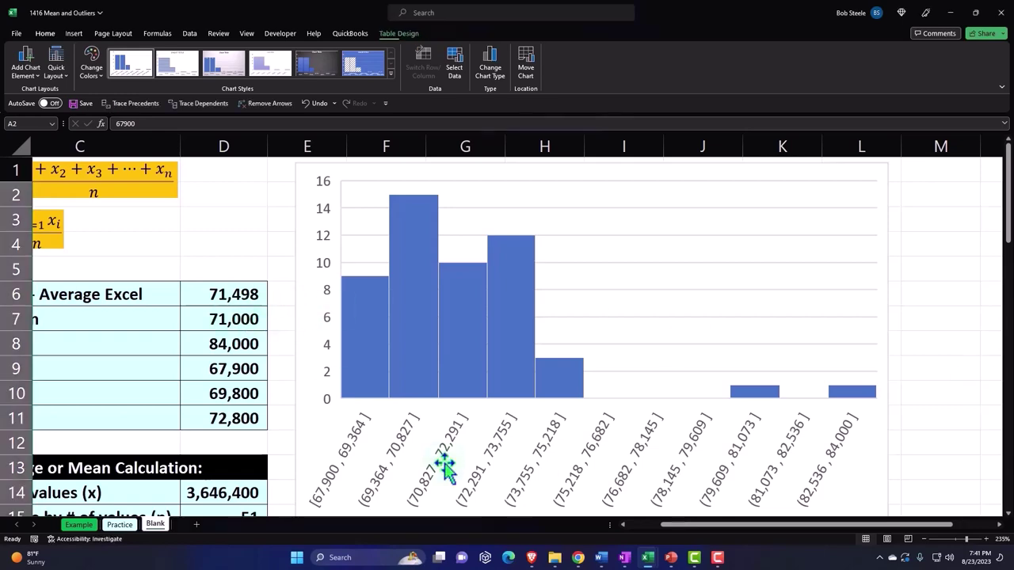
{"action": "key", "text": "Escape"}
{"action": "left_click_drag", "start_coordinate": [756, 523], "coordinate": [507, 523]}
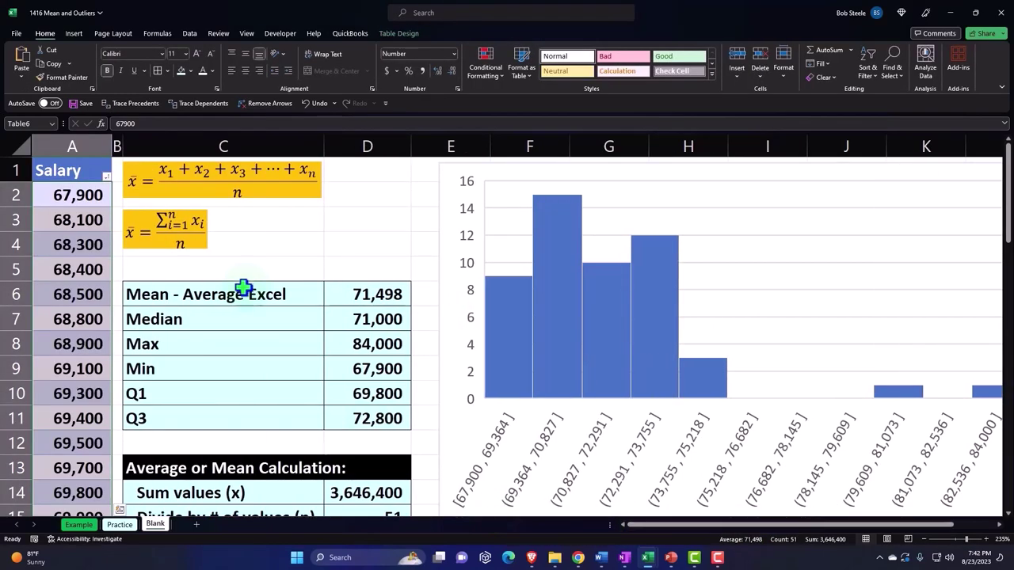
{"action": "left_click", "coordinate": [236, 291]}
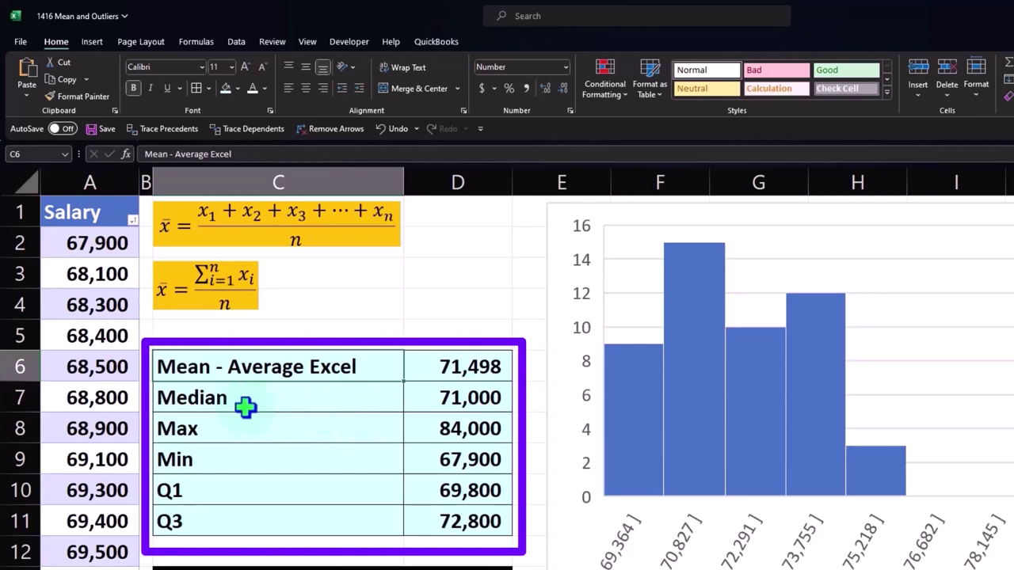
{"action": "left_click", "coordinate": [170, 343]}
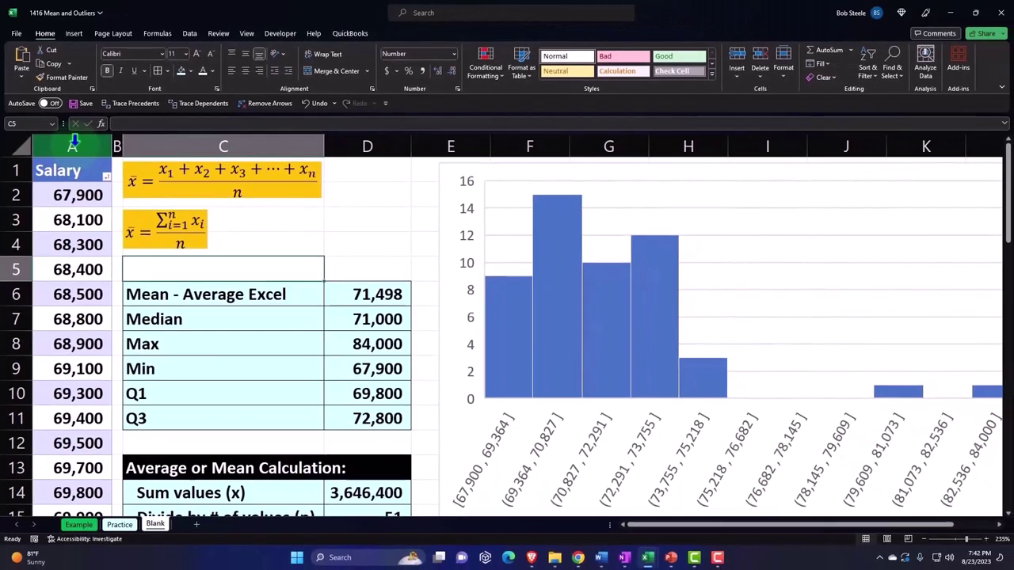
{"action": "left_click", "coordinate": [73, 143]}
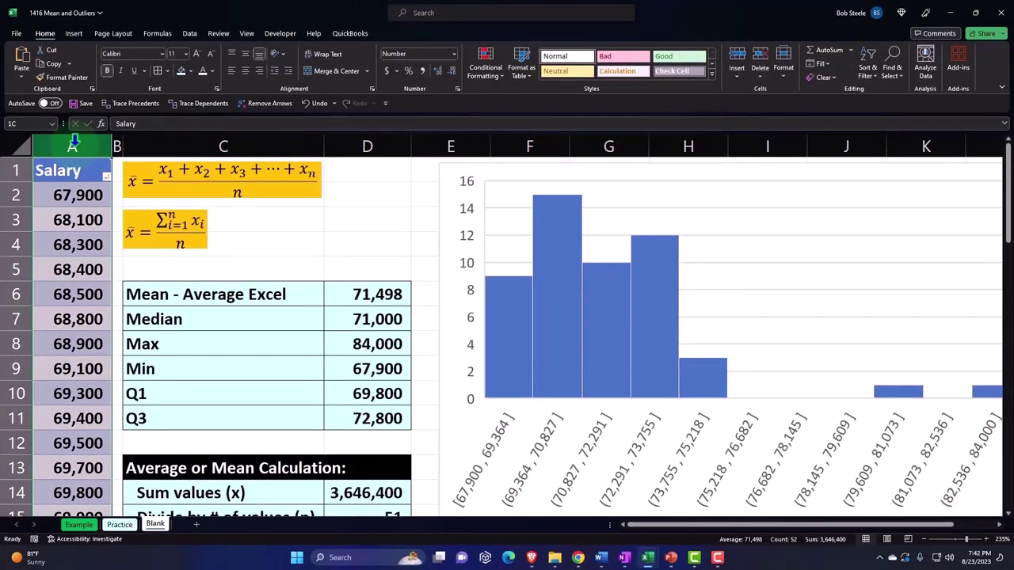
Copy columns A:L and paste them starting at cell N1.
{"action": "left_click_drag", "start_coordinate": [73, 140], "coordinate": [1001, 151]}
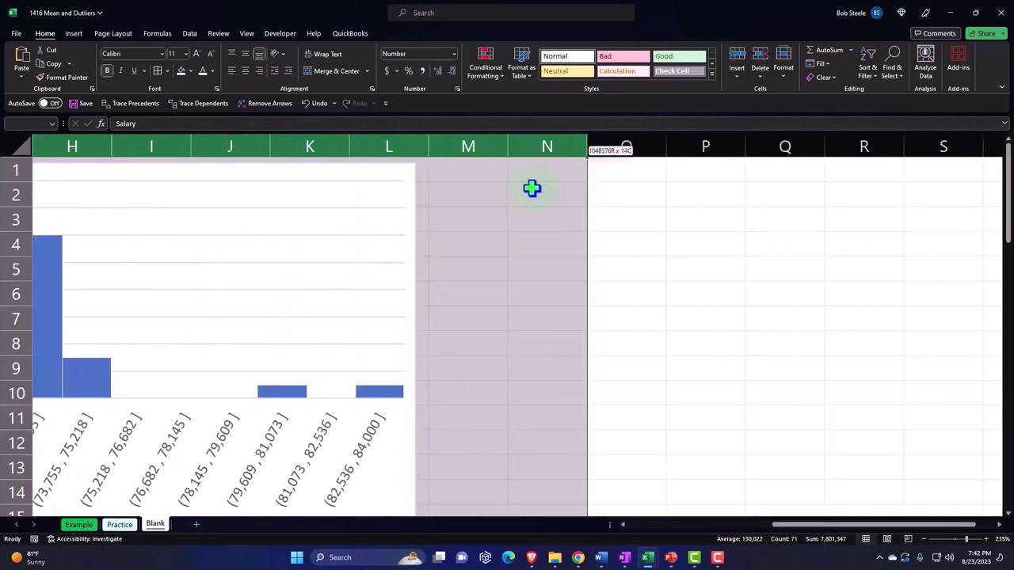
{"action": "left_click_drag", "start_coordinate": [1002, 150], "coordinate": [397, 169]}
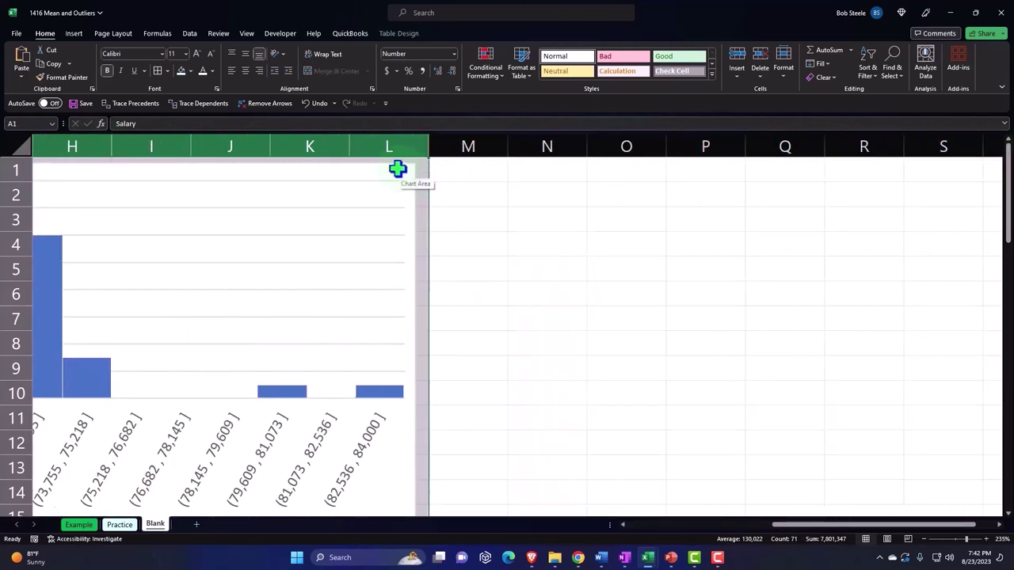
{"action": "key", "text": "ctrl+c"}
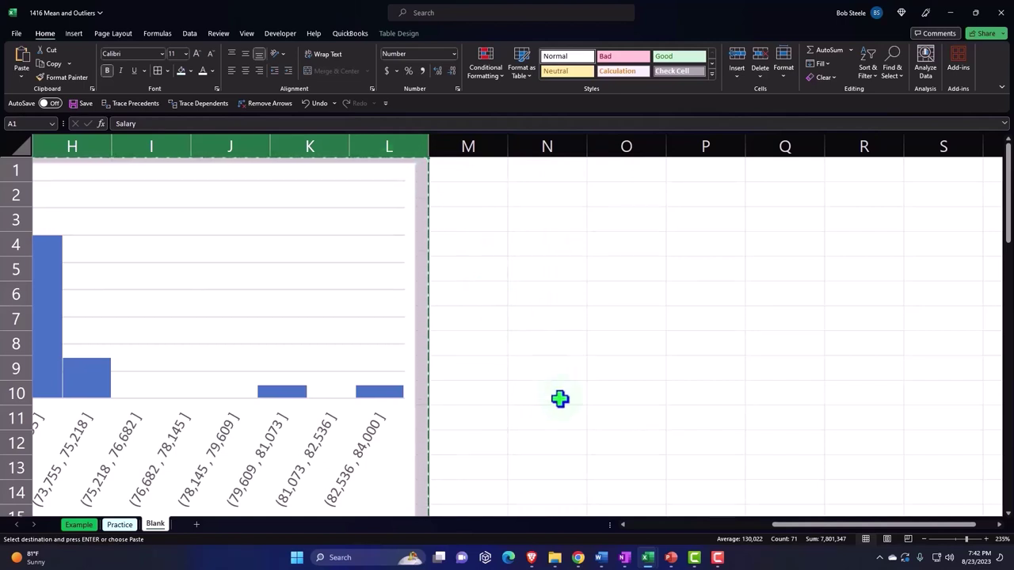
{"action": "left_click", "coordinate": [549, 173]}
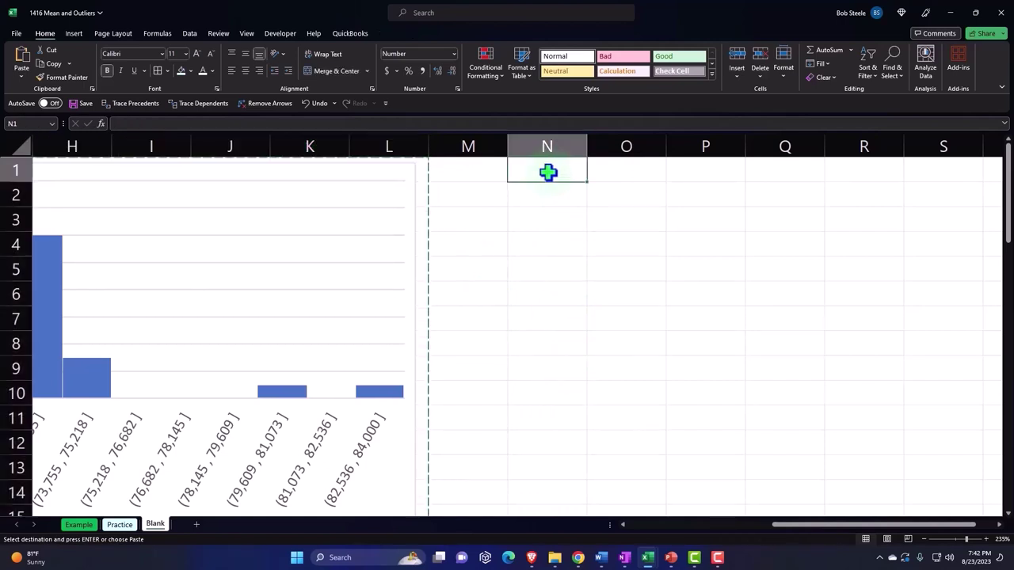
{"action": "right_click", "coordinate": [549, 172]}
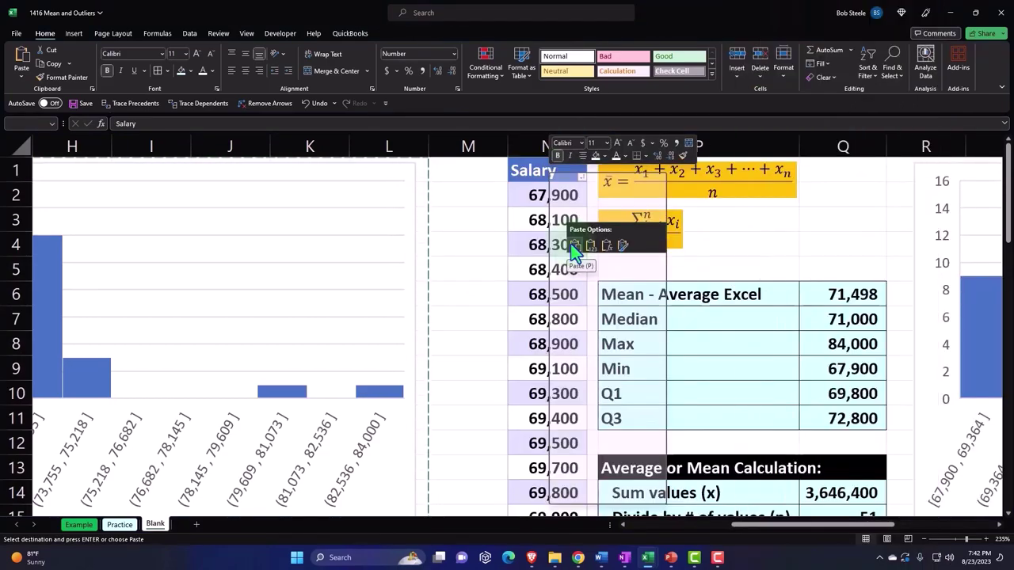
{"action": "left_click", "coordinate": [575, 249]}
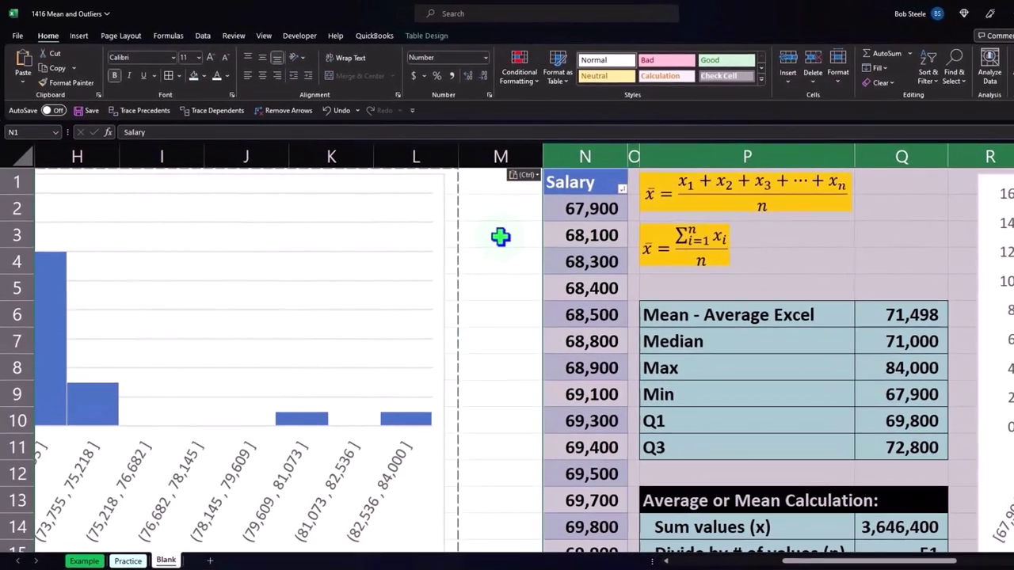
Narrow column M into a thin spacer between the two copies.
{"action": "left_click", "coordinate": [469, 219]}
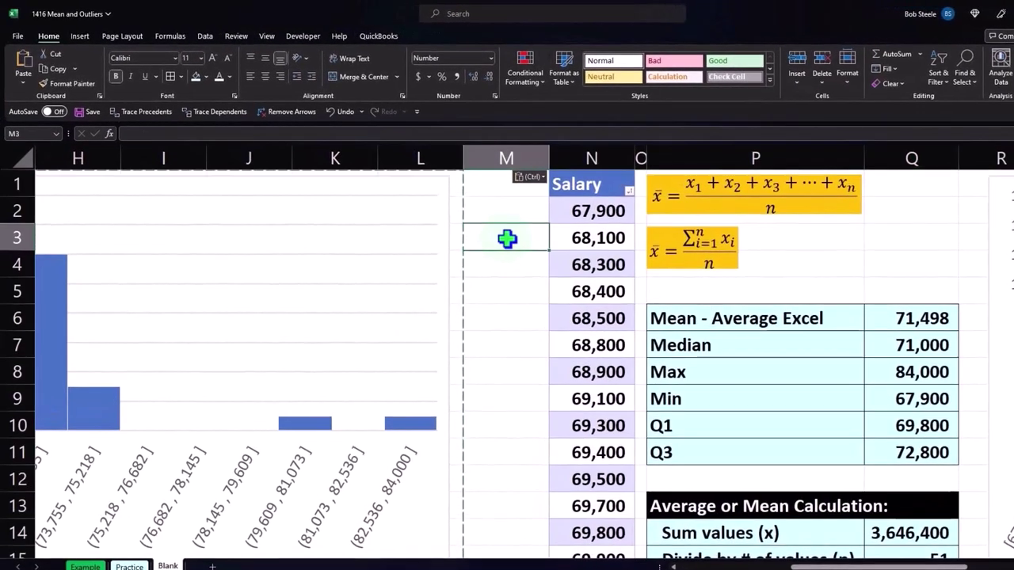
{"action": "key", "text": "Right"}
{"action": "key", "text": "Right"}
{"action": "key", "text": "Right"}
{"action": "key", "text": "Right"}
{"action": "key", "text": "Right"}
{"action": "key", "text": "Right"}
{"action": "key", "text": "Right"}
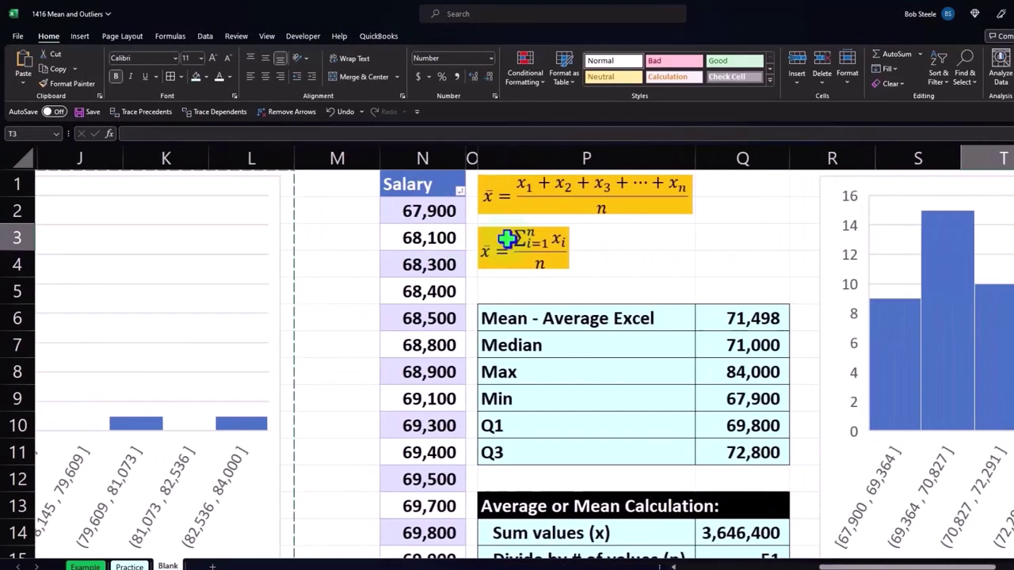
{"action": "key", "text": "Left"}
{"action": "key", "text": "Left"}
{"action": "key", "text": "Left"}
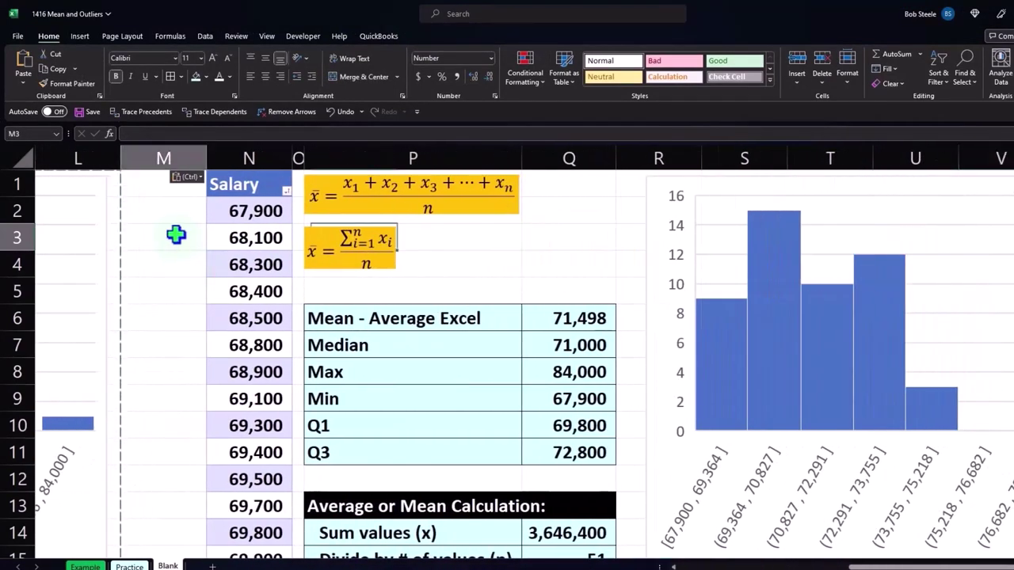
{"action": "left_click_drag", "start_coordinate": [206, 158], "coordinate": [145, 157]}
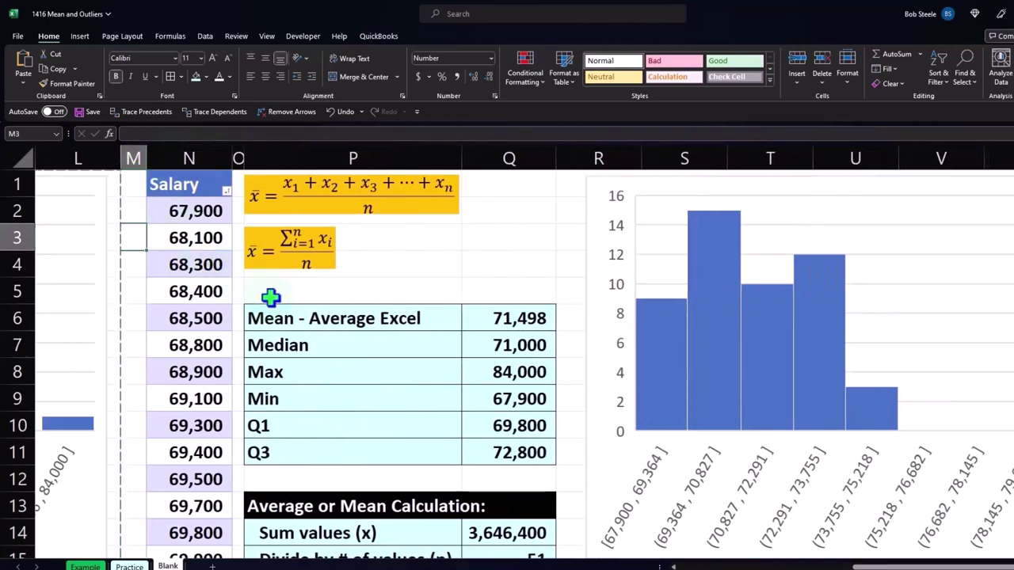
{"action": "double_click", "coordinate": [509, 316]}
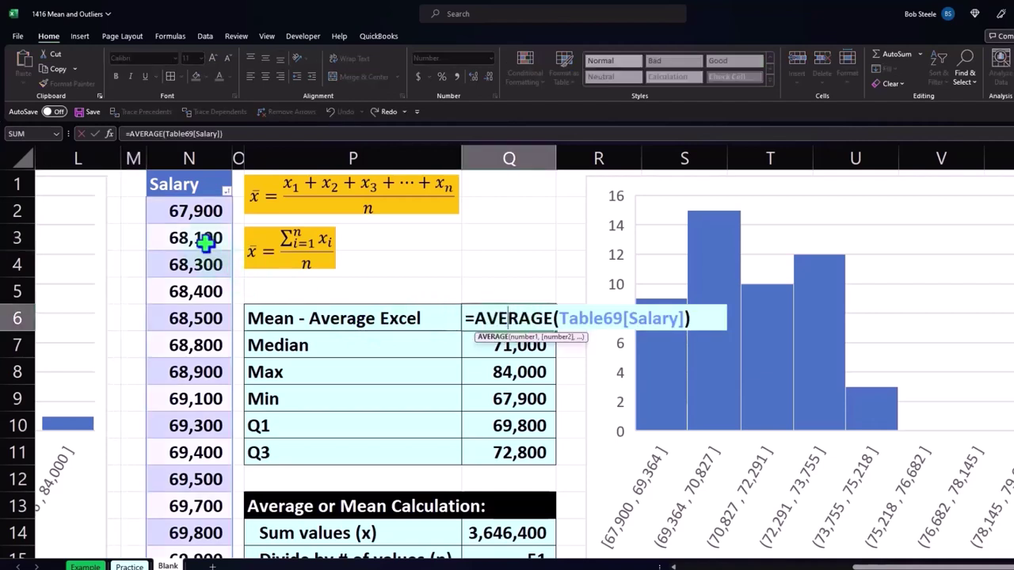
{"action": "key", "text": "Return"}
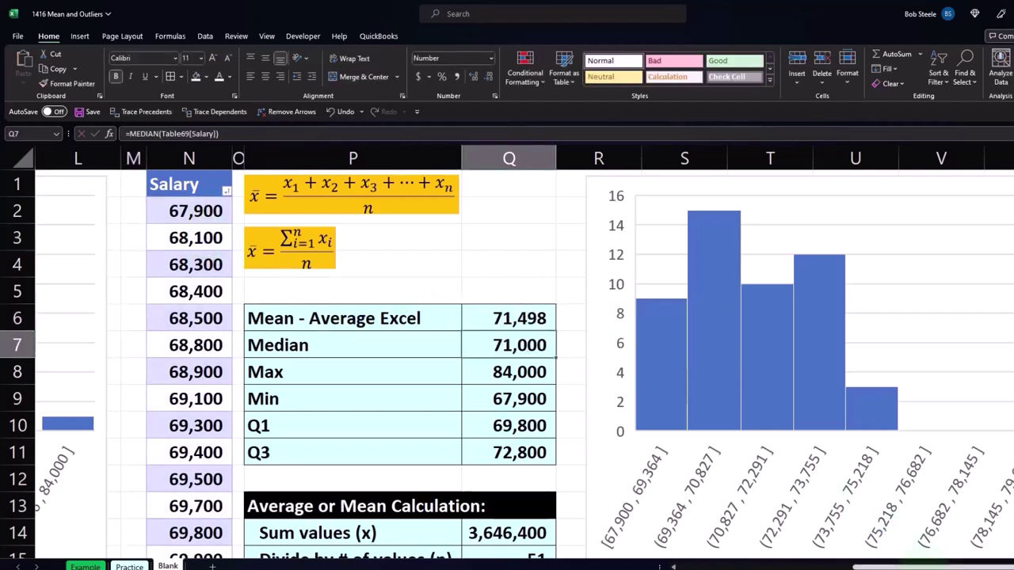
{"action": "scroll", "coordinate": [507, 356], "scroll_direction": "left", "scroll_amount": 10}
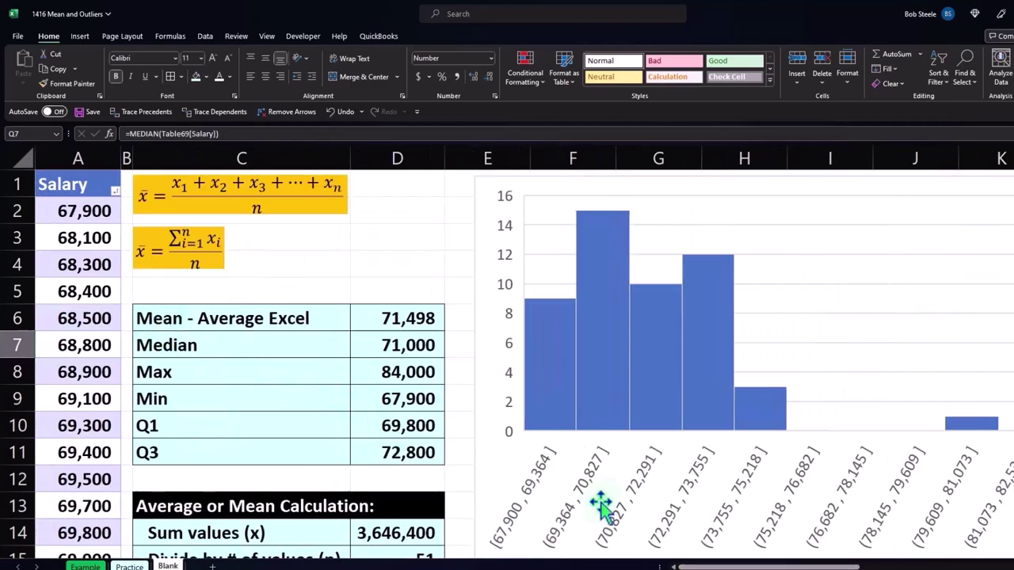
{"action": "scroll", "coordinate": [723, 554], "scroll_direction": "right", "scroll_amount": 5}
{"action": "scroll", "coordinate": [722, 554], "scroll_direction": "right", "scroll_amount": 3}
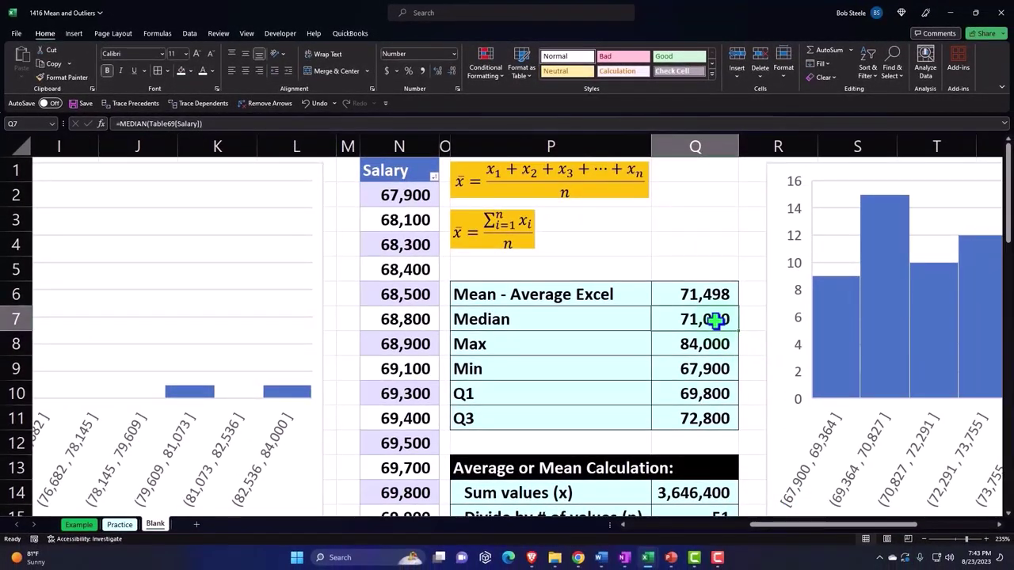
{"action": "double_click", "coordinate": [715, 319]}
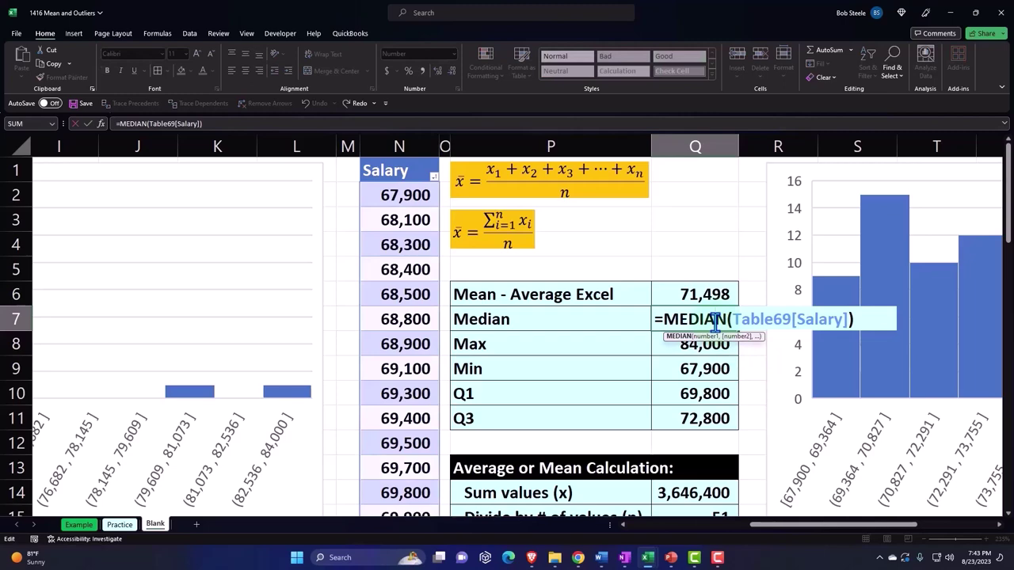
{"action": "left_click", "coordinate": [716, 344]}
{"action": "double_click", "coordinate": [716, 344]}
{"action": "left_click", "coordinate": [715, 369]}
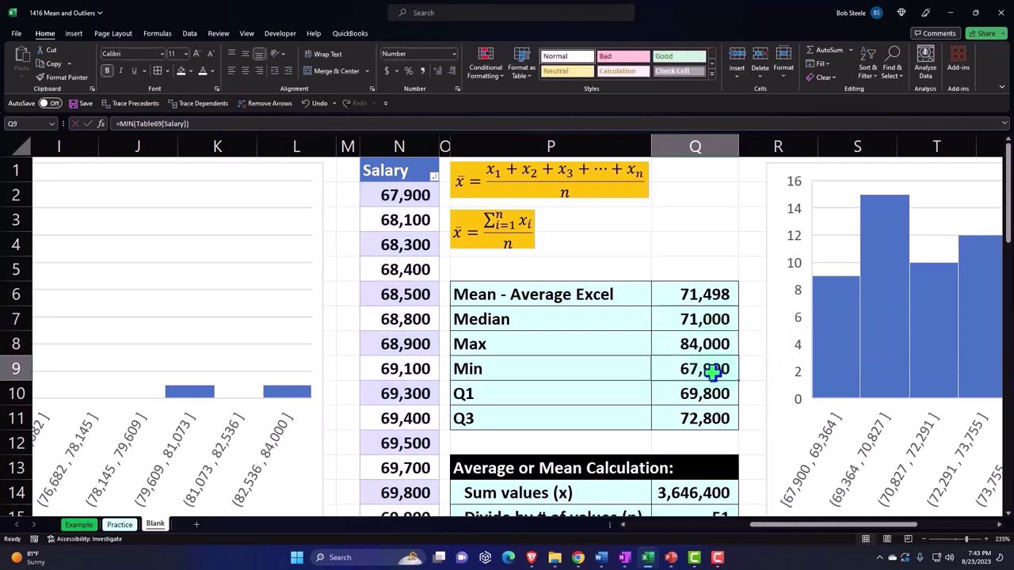
{"action": "double_click", "coordinate": [713, 369]}
{"action": "left_click", "coordinate": [710, 389]}
{"action": "double_click", "coordinate": [711, 389]}
{"action": "left_click", "coordinate": [711, 414]}
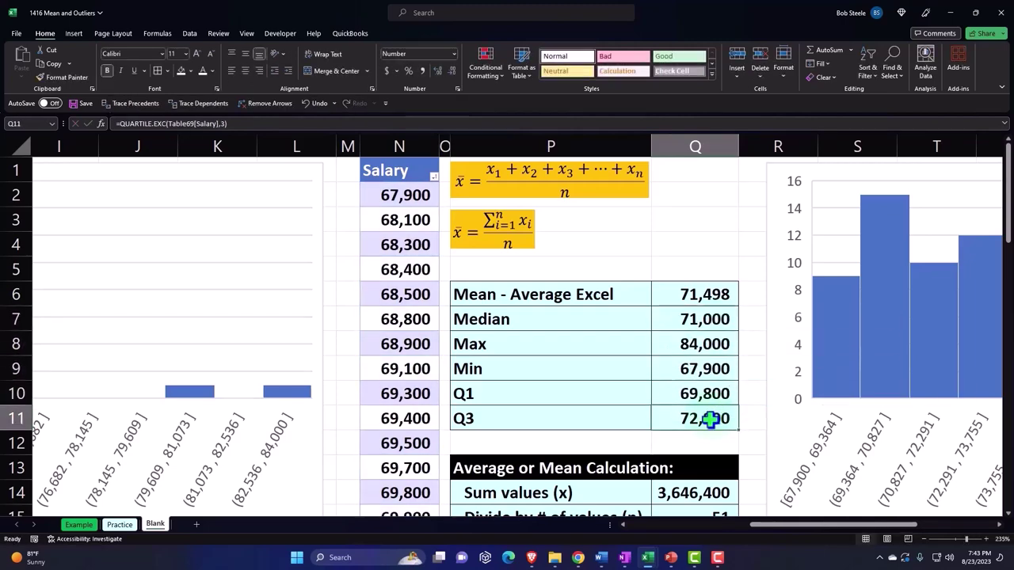
{"action": "double_click", "coordinate": [710, 416]}
{"action": "key", "text": "Return"}
{"action": "scroll", "coordinate": [709, 407], "scroll_direction": "down", "scroll_amount": 2}
{"action": "double_click", "coordinate": [692, 344]}
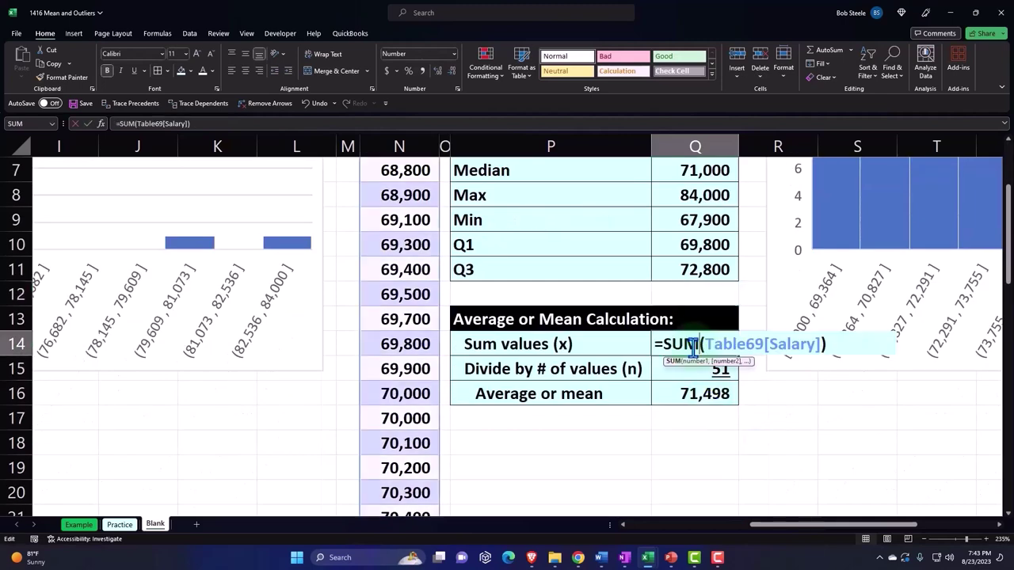
{"action": "left_click", "coordinate": [697, 378]}
{"action": "left_click", "coordinate": [704, 402]}
{"action": "double_click", "coordinate": [704, 402]}
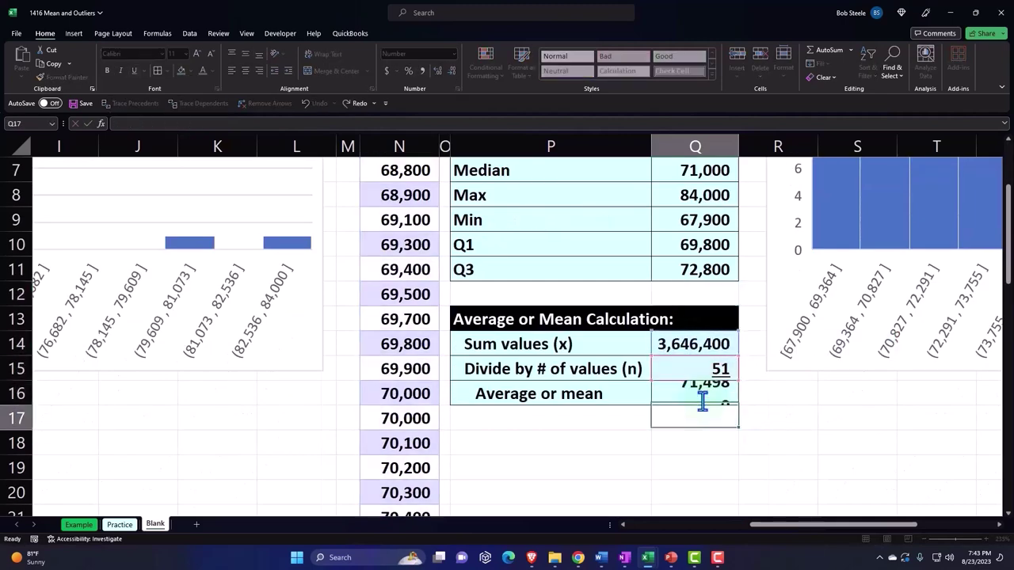
{"action": "key", "text": "Return"}
{"action": "scroll", "coordinate": [711, 399], "scroll_direction": "up", "scroll_amount": 2}
{"action": "left_click", "coordinate": [861, 306]}
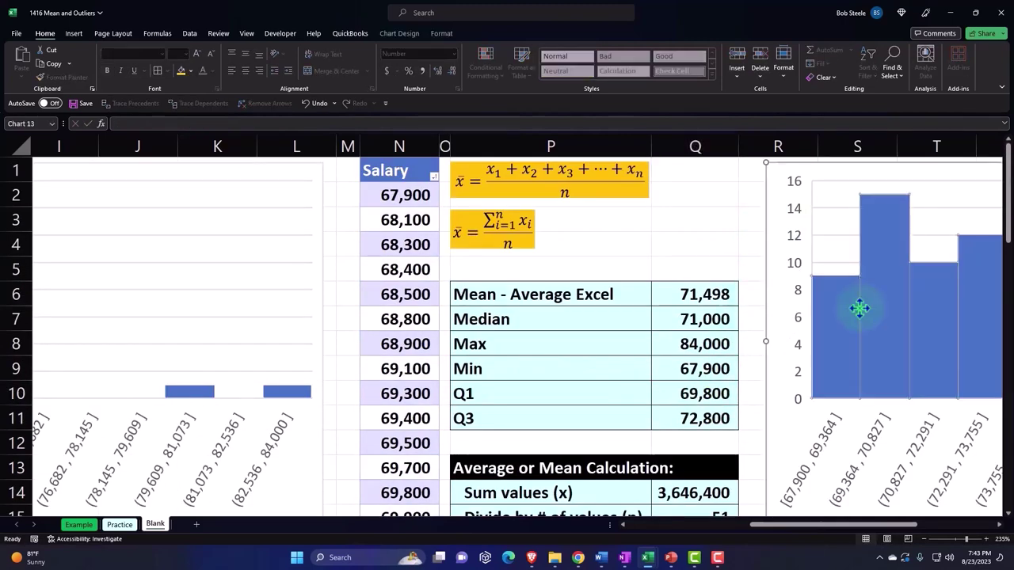
Scroll across to compare both histograms and show Chart Design for the copied one.
{"action": "left_click_drag", "start_coordinate": [871, 524], "coordinate": [745, 524]}
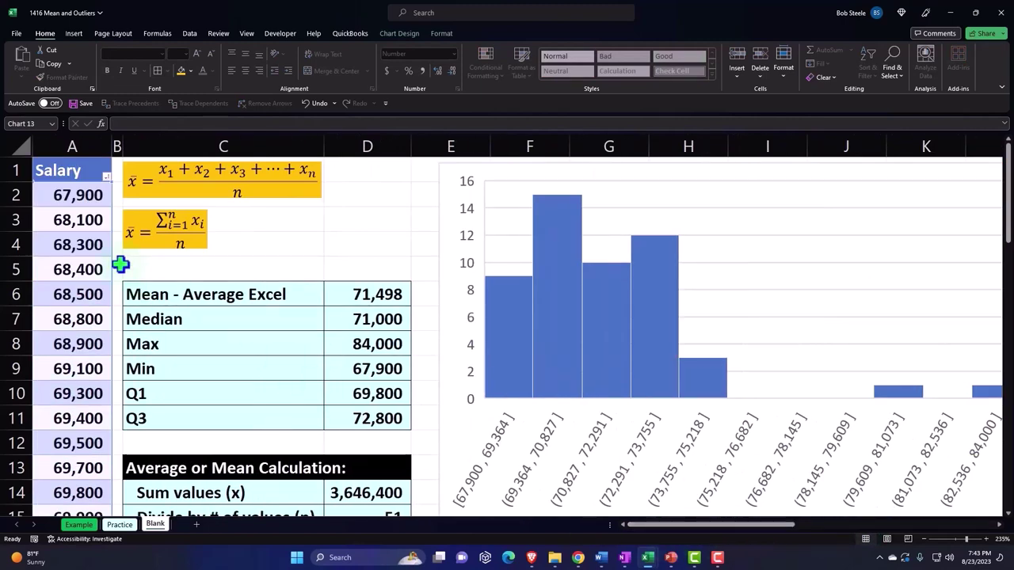
{"action": "mouse_move", "coordinate": [643, 524]}
{"action": "left_mouse_down"}
{"action": "mouse_move", "coordinate": [887, 552]}
{"action": "mouse_move", "coordinate": [823, 546]}
{"action": "left_mouse_up"}
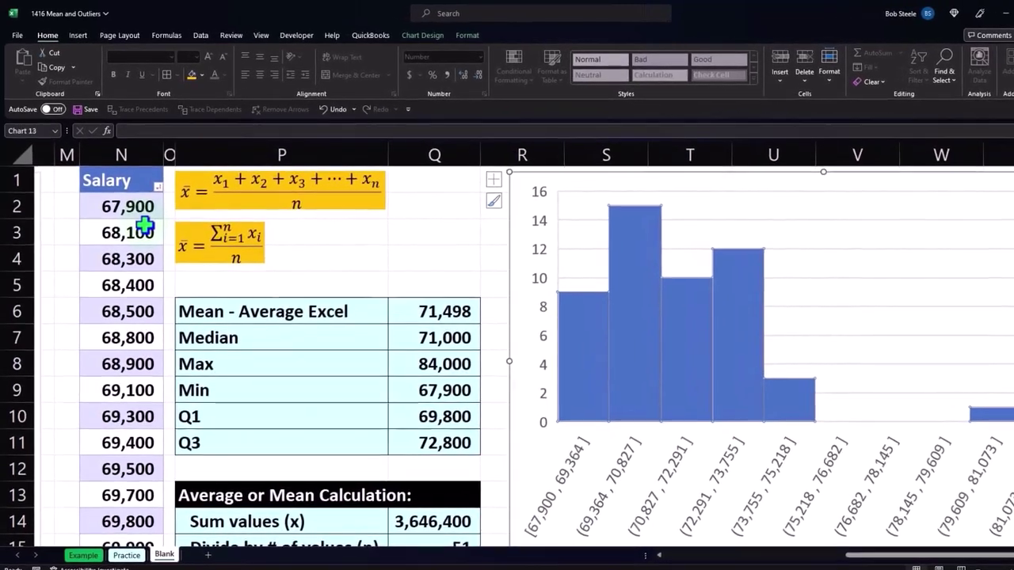
{"action": "mouse_move", "coordinate": [664, 362]}
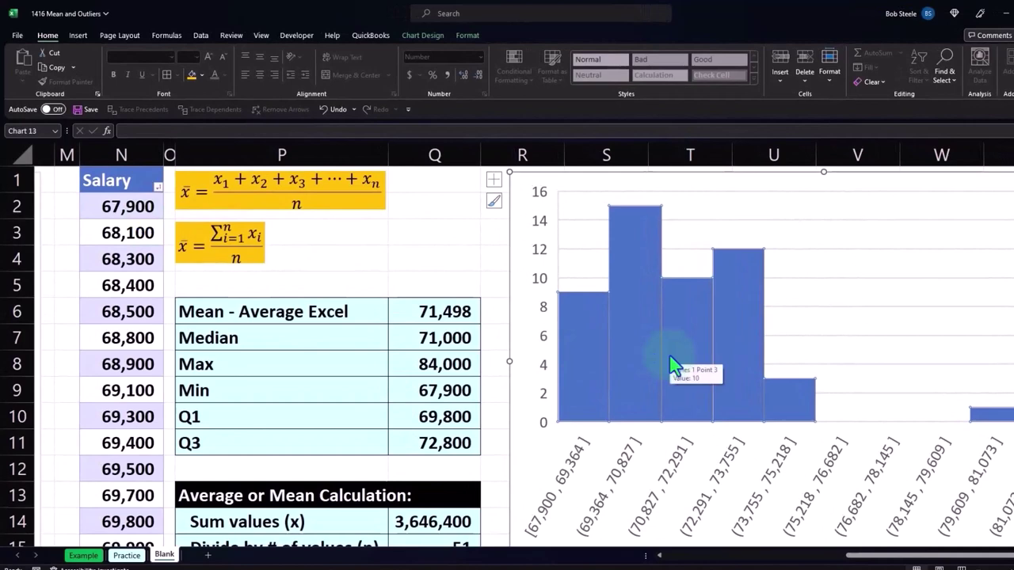
{"action": "left_click", "coordinate": [432, 40]}
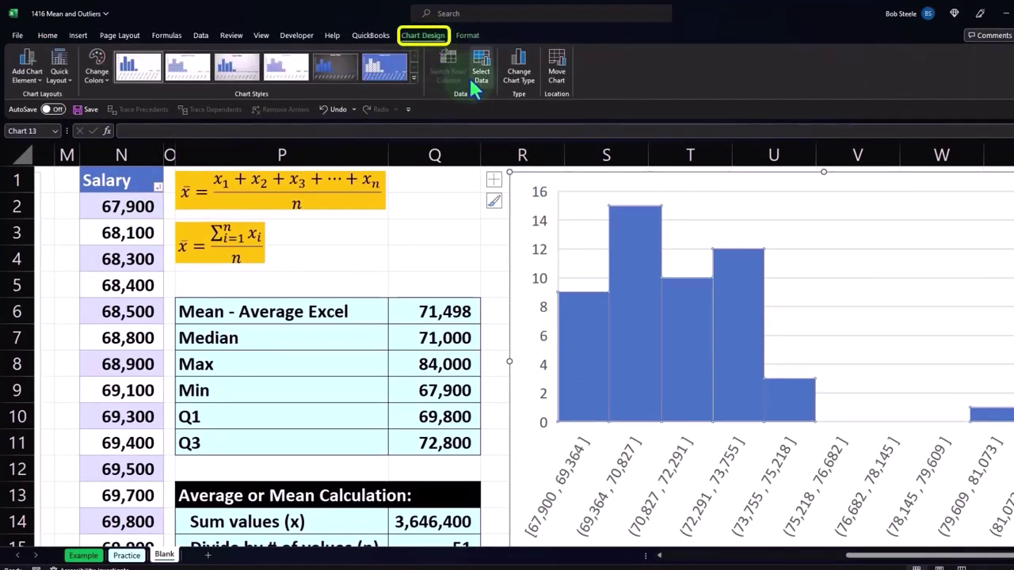
Edit Series1 in Select Data so its values use =Blank!$N$2:$N$52.
{"action": "left_click", "coordinate": [481, 79]}
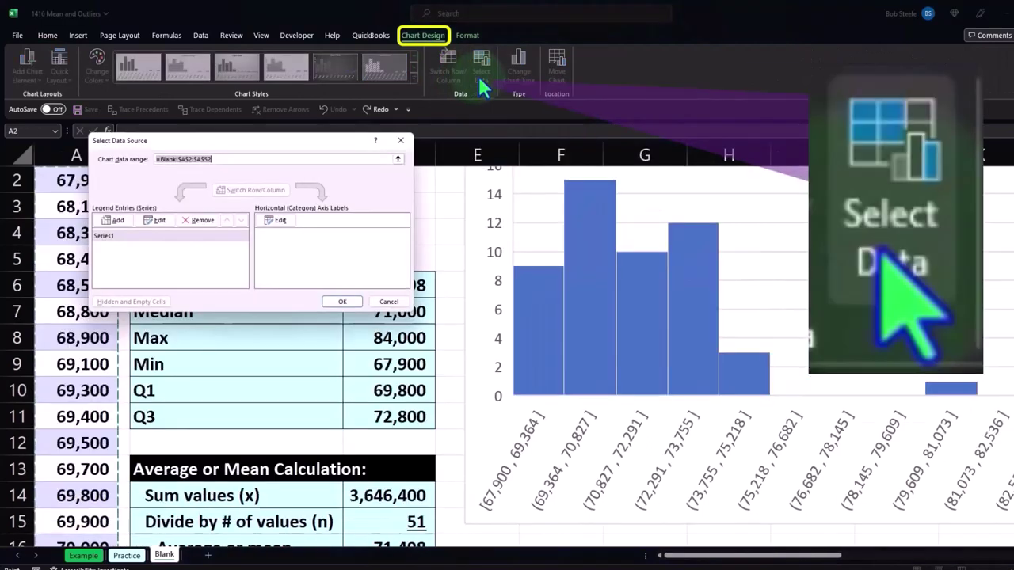
{"action": "left_click_drag", "start_coordinate": [290, 142], "coordinate": [636, 180]}
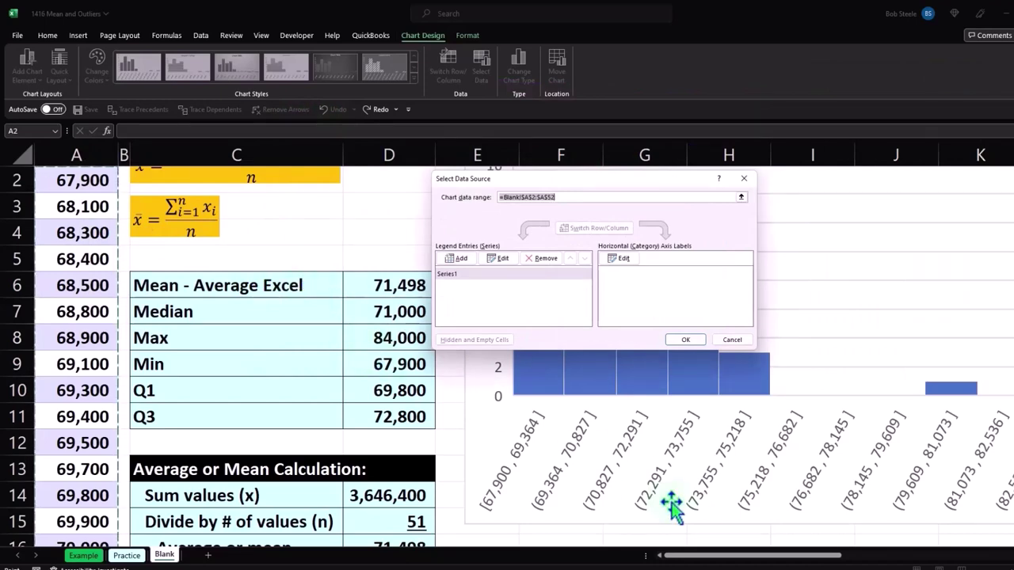
{"action": "left_click_drag", "start_coordinate": [724, 557], "coordinate": [915, 565]}
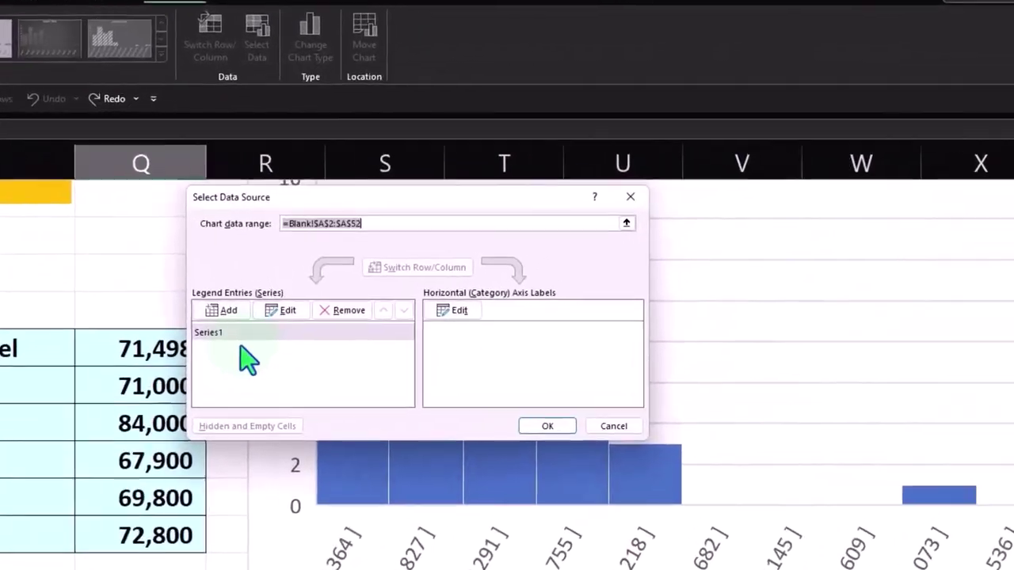
{"action": "left_click", "coordinate": [461, 276]}
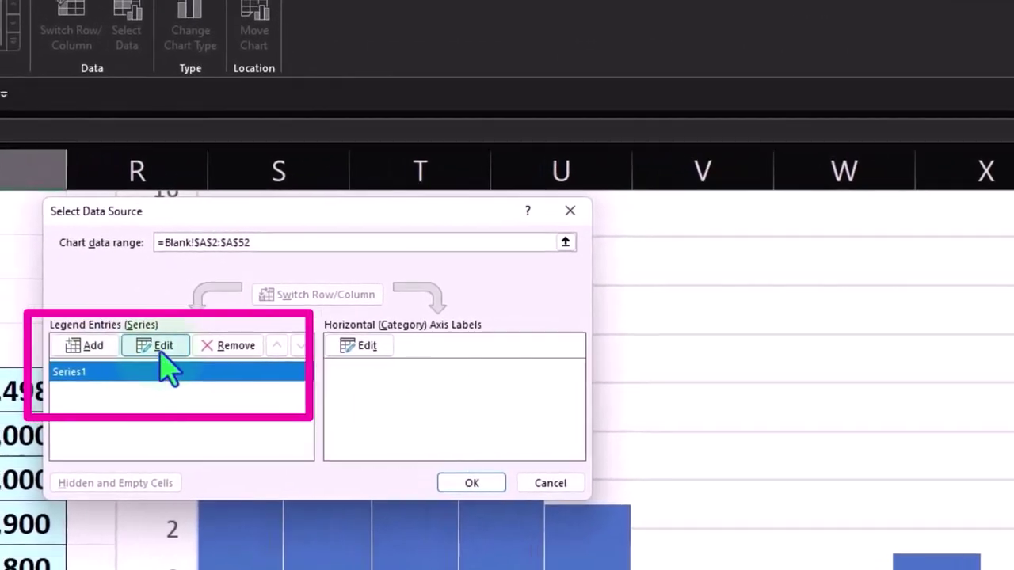
{"action": "left_click", "coordinate": [144, 345]}
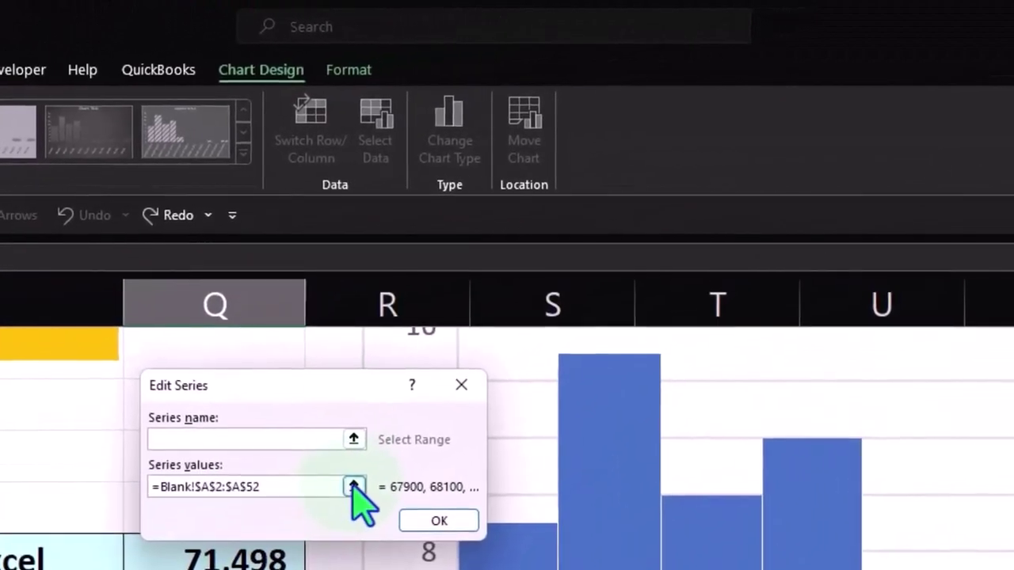
{"action": "left_click", "coordinate": [354, 487]}
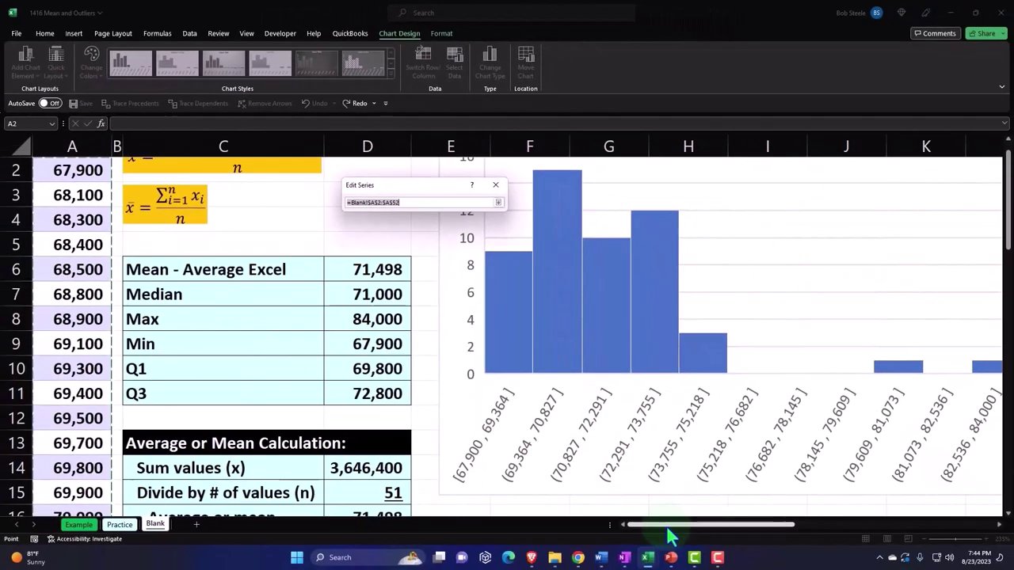
{"action": "left_click_drag", "start_coordinate": [667, 526], "coordinate": [826, 537]}
{"action": "scroll", "coordinate": [295, 234], "scroll_direction": "up", "scroll_amount": 1}
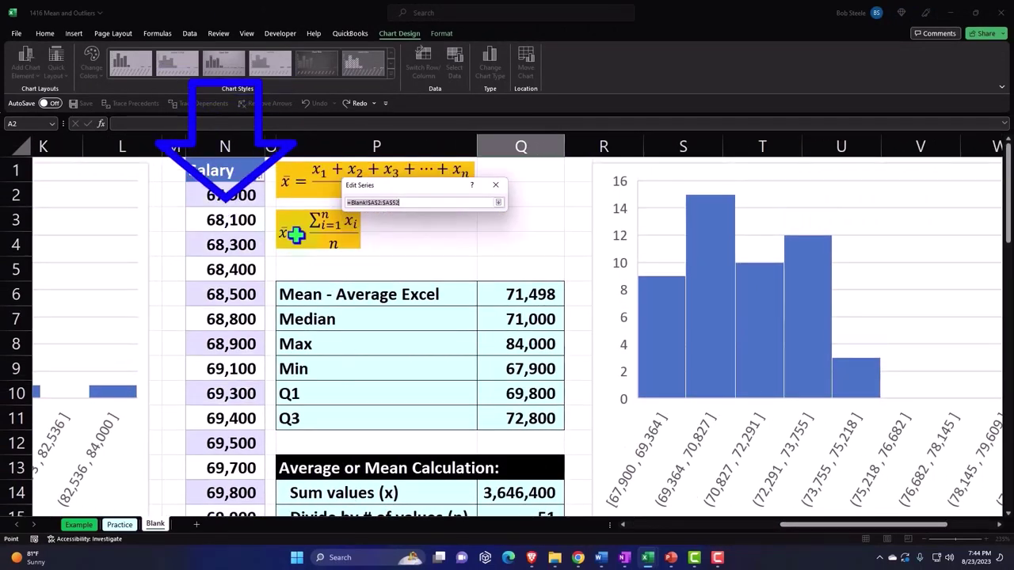
{"action": "left_click", "coordinate": [226, 157]}
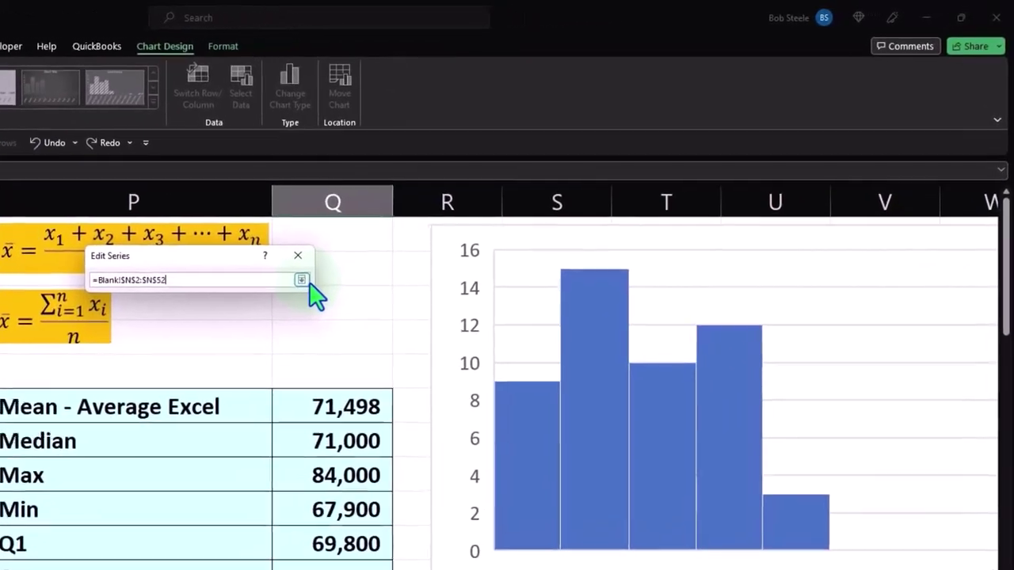
{"action": "left_click", "coordinate": [498, 203]}
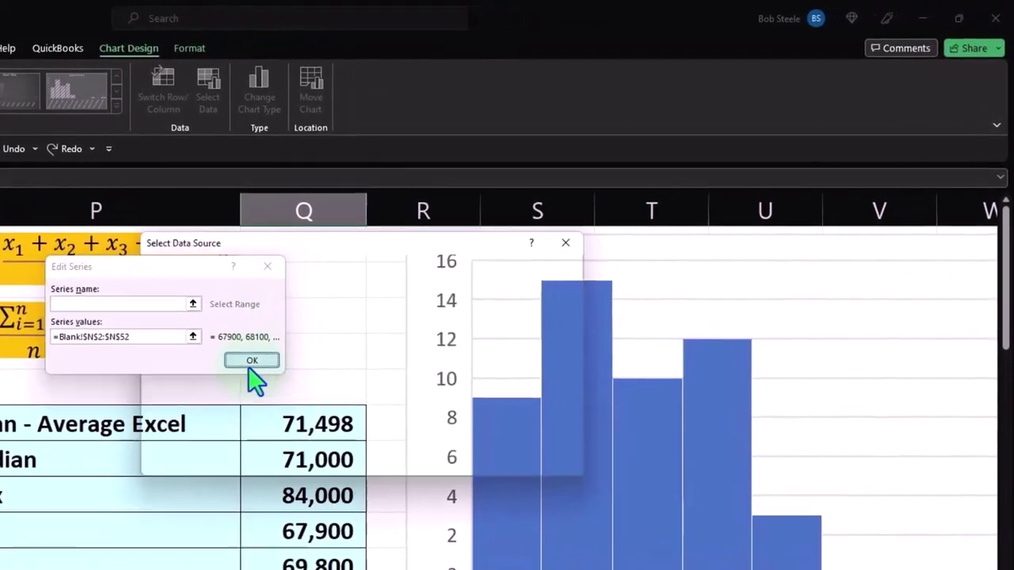
{"action": "left_click", "coordinate": [262, 355]}
{"action": "left_click", "coordinate": [456, 504]}
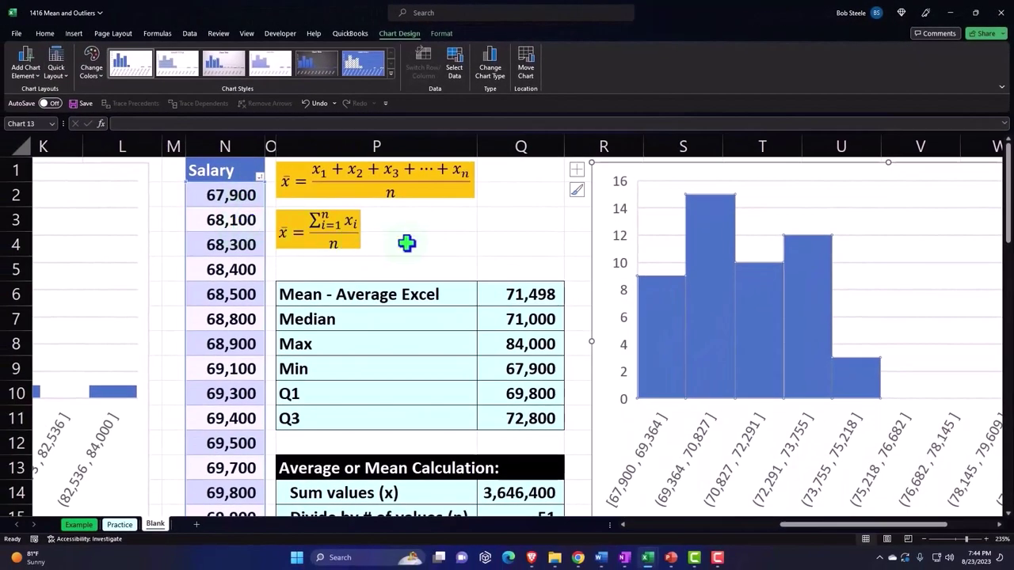
Select N53, the first empty cell below the copied Salary column.
{"action": "left_click", "coordinate": [417, 243]}
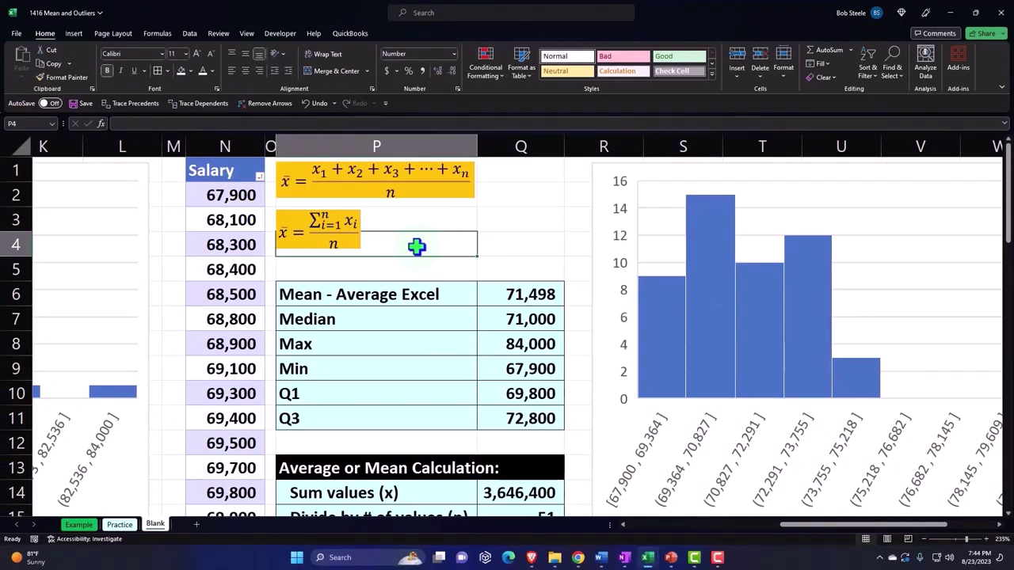
{"action": "left_click", "coordinate": [239, 273]}
{"action": "scroll", "coordinate": [239, 272], "scroll_direction": "down", "scroll_amount": 1}
{"action": "scroll", "coordinate": [239, 273], "scroll_direction": "down", "scroll_amount": 1}
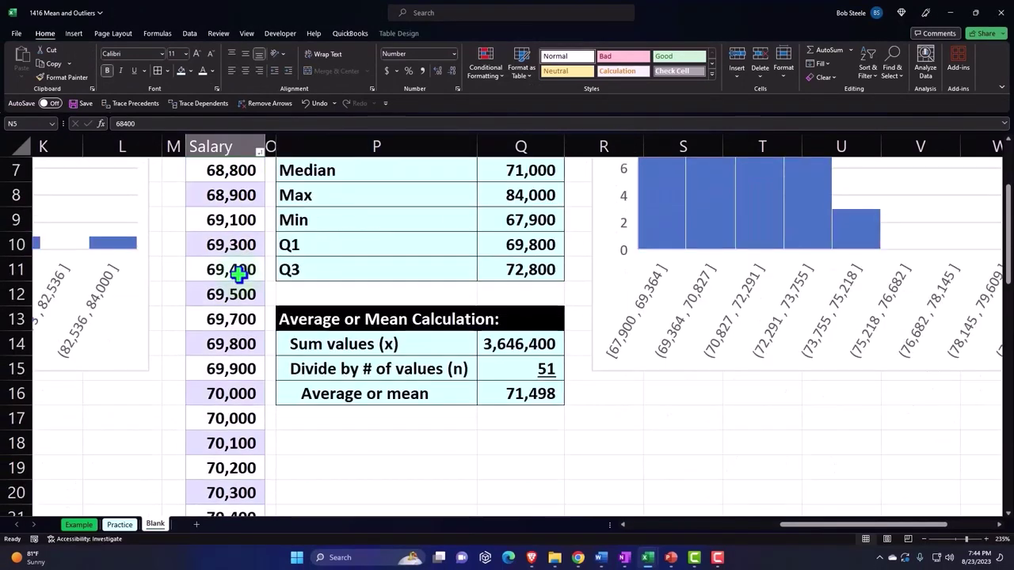
{"action": "scroll", "coordinate": [240, 272], "scroll_direction": "down", "scroll_amount": 3}
{"action": "scroll", "coordinate": [239, 272], "scroll_direction": "down", "scroll_amount": 2}
{"action": "scroll", "coordinate": [239, 273], "scroll_direction": "down", "scroll_amount": 5}
{"action": "scroll", "coordinate": [239, 272], "scroll_direction": "down", "scroll_amount": 3}
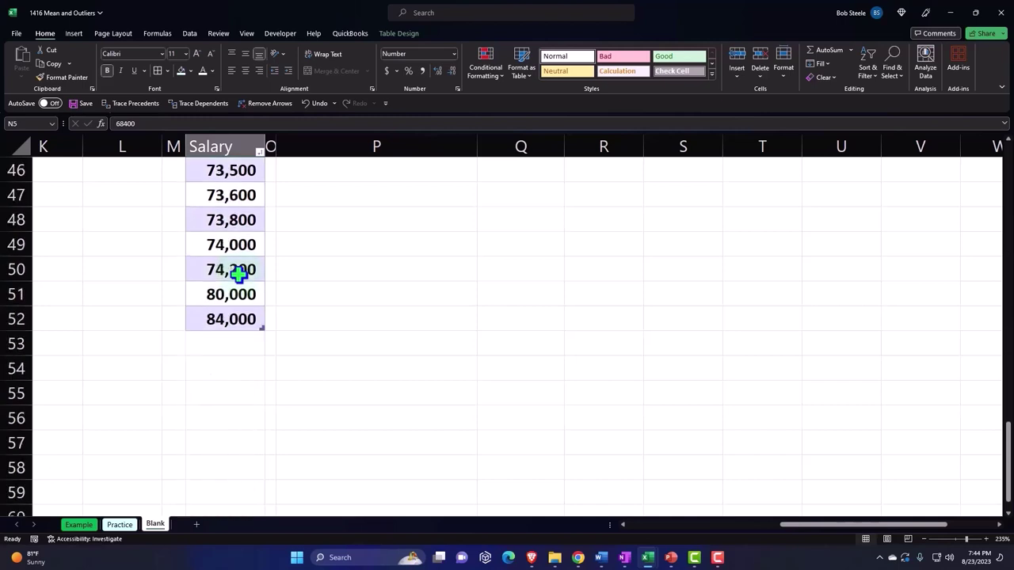
{"action": "scroll", "coordinate": [240, 272], "scroll_direction": "down", "scroll_amount": 1}
{"action": "left_click", "coordinate": [240, 271]}
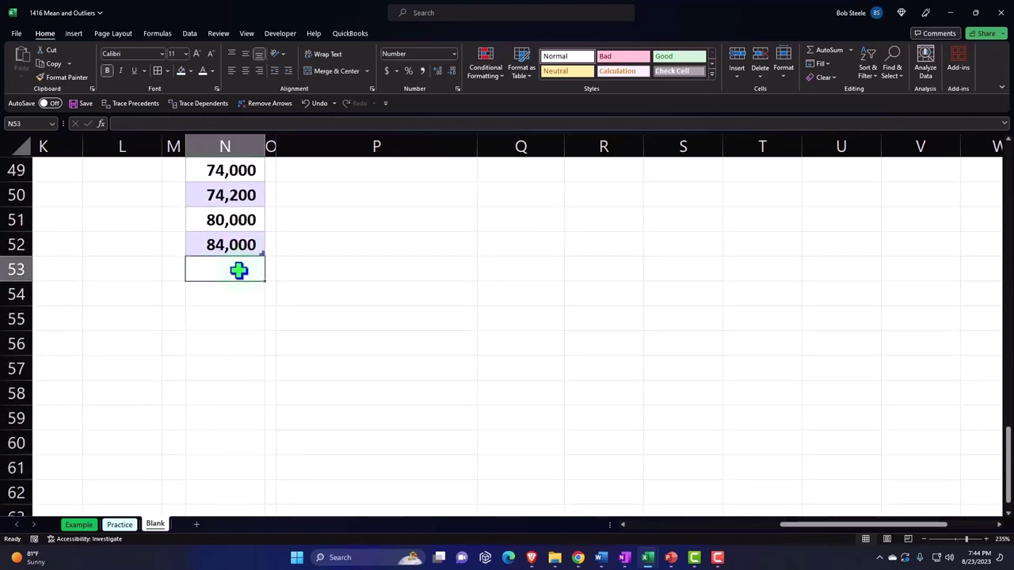
Enter 1,000,000 in N53 and scroll back up to the recalculated stats.
{"action": "type", "text": "100000"}
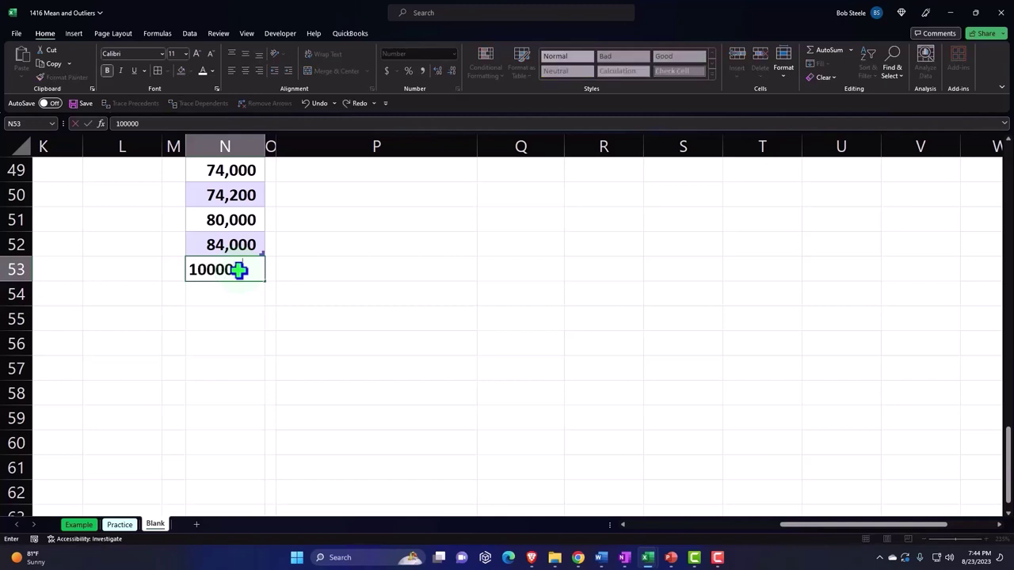
{"action": "key", "text": "Return"}
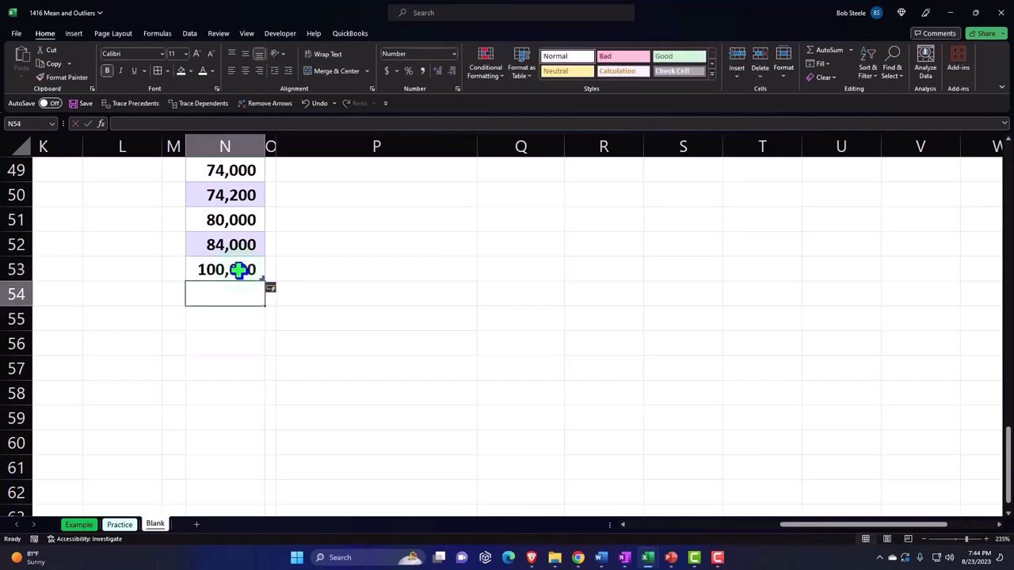
{"action": "left_click", "coordinate": [239, 270]}
{"action": "type", "text": "1,000,"}
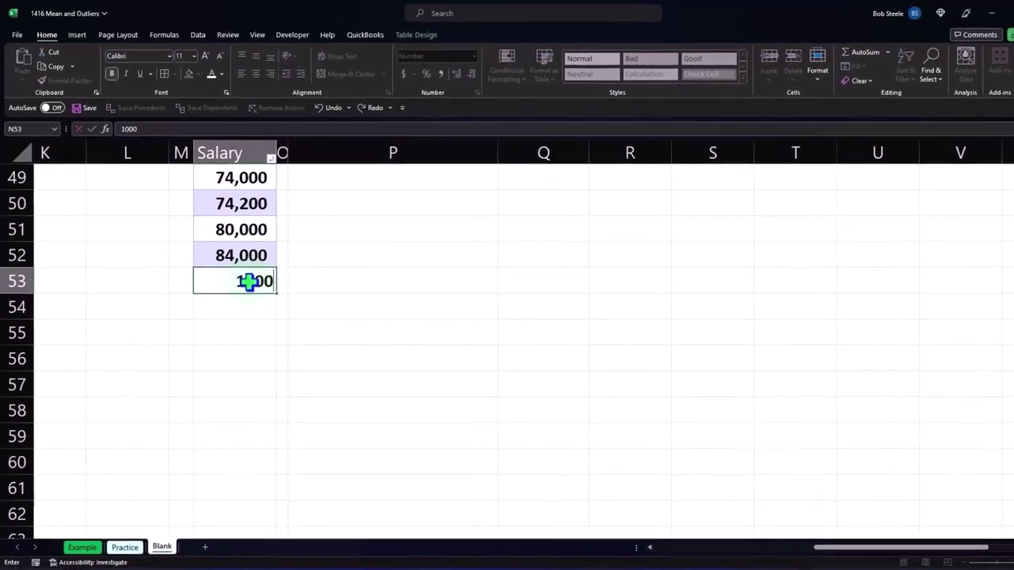
{"action": "type", "text": "000"}
{"action": "key", "text": "Return"}
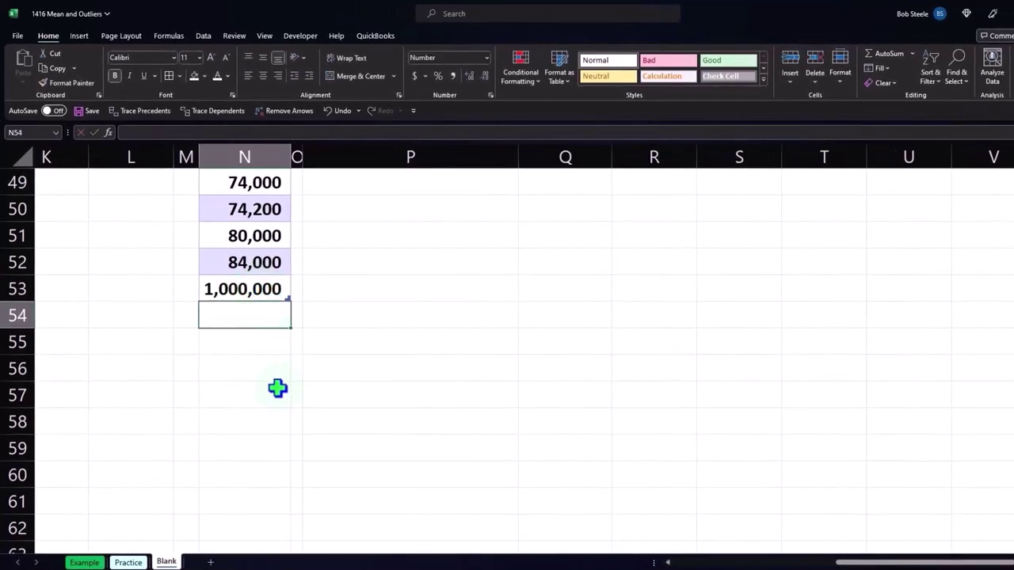
{"action": "scroll", "coordinate": [350, 403], "scroll_direction": "up", "scroll_amount": 3}
{"action": "scroll", "coordinate": [351, 403], "scroll_direction": "up", "scroll_amount": 7}
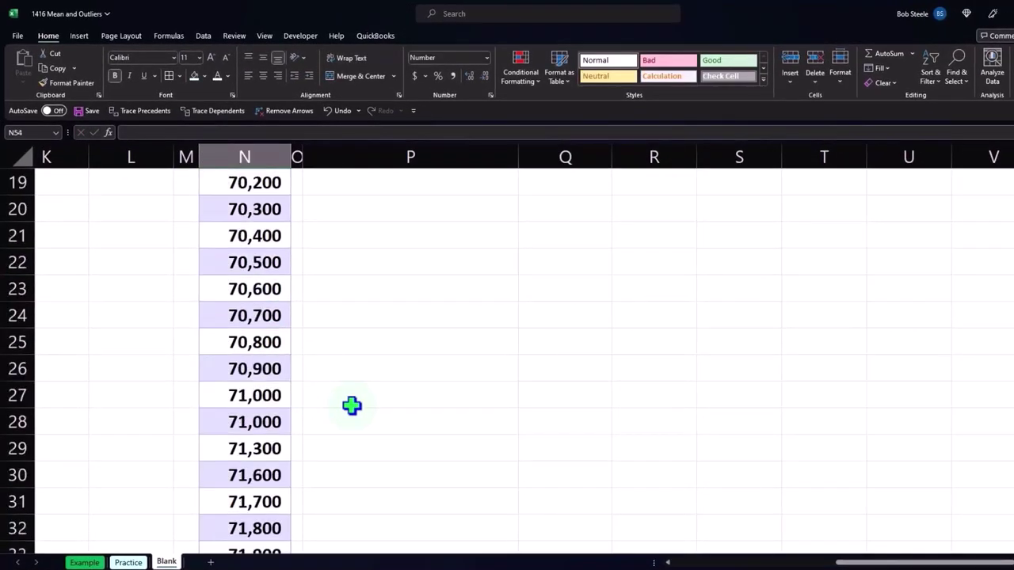
{"action": "scroll", "coordinate": [350, 403], "scroll_direction": "up", "scroll_amount": 6}
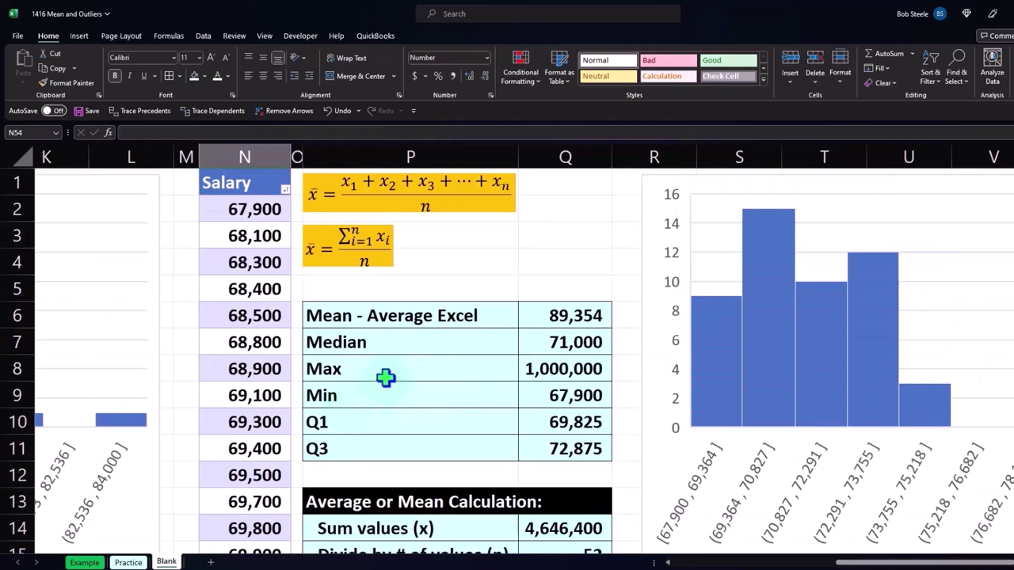
{"action": "left_click", "coordinate": [565, 316]}
{"action": "key", "text": "F2"}
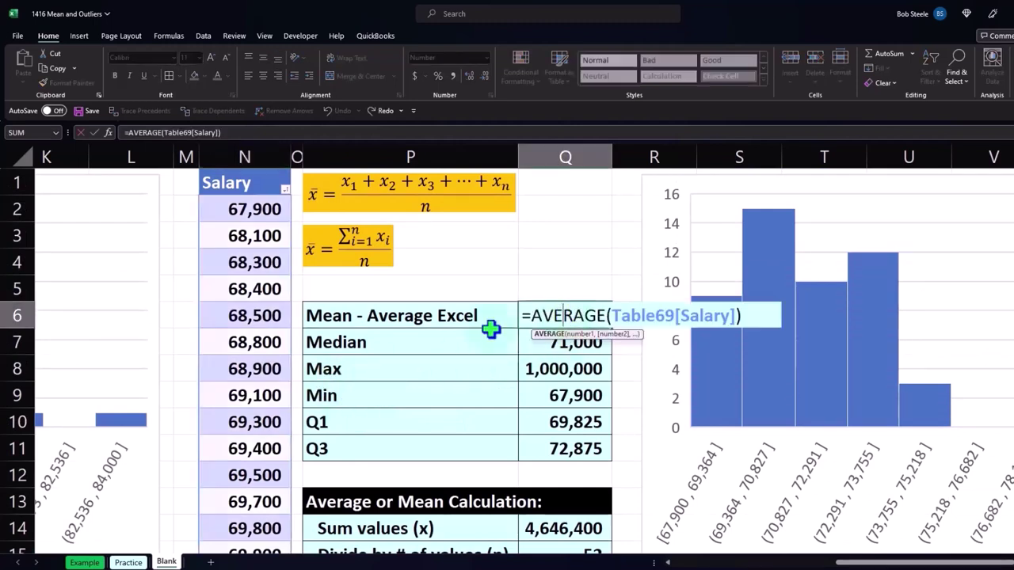
{"action": "scroll", "coordinate": [362, 351], "scroll_direction": "down", "scroll_amount": 5}
{"action": "scroll", "coordinate": [363, 360], "scroll_direction": "down", "scroll_amount": 9}
{"action": "scroll", "coordinate": [363, 361], "scroll_direction": "down", "scroll_amount": 2}
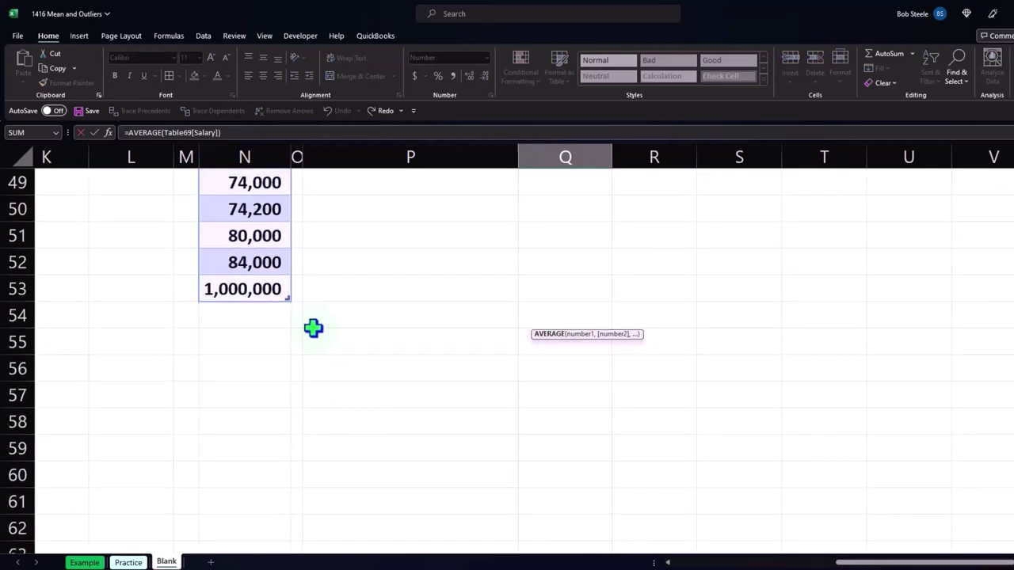
{"action": "key", "text": "Return"}
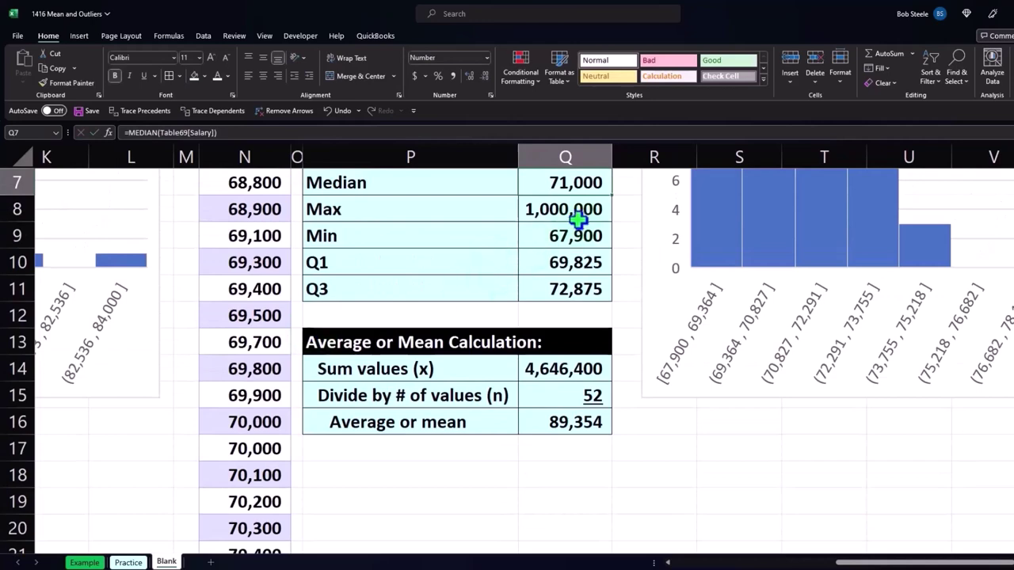
{"action": "scroll", "coordinate": [570, 260], "scroll_direction": "up", "scroll_amount": 1}
{"action": "scroll", "coordinate": [570, 260], "scroll_direction": "up", "scroll_amount": 2}
{"action": "left_click", "coordinate": [573, 370]}
{"action": "key", "text": "F2"}
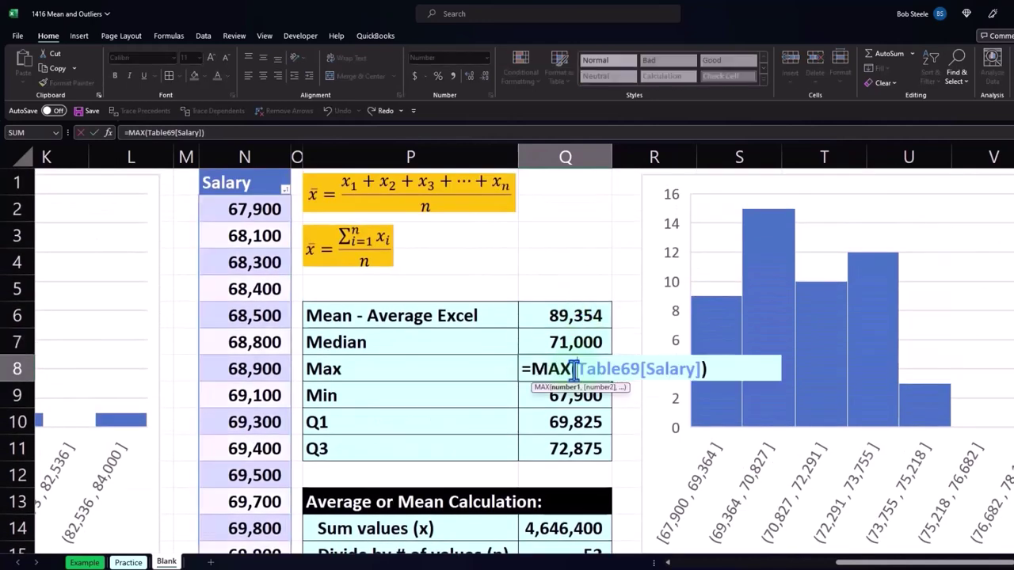
{"action": "key", "text": "Return"}
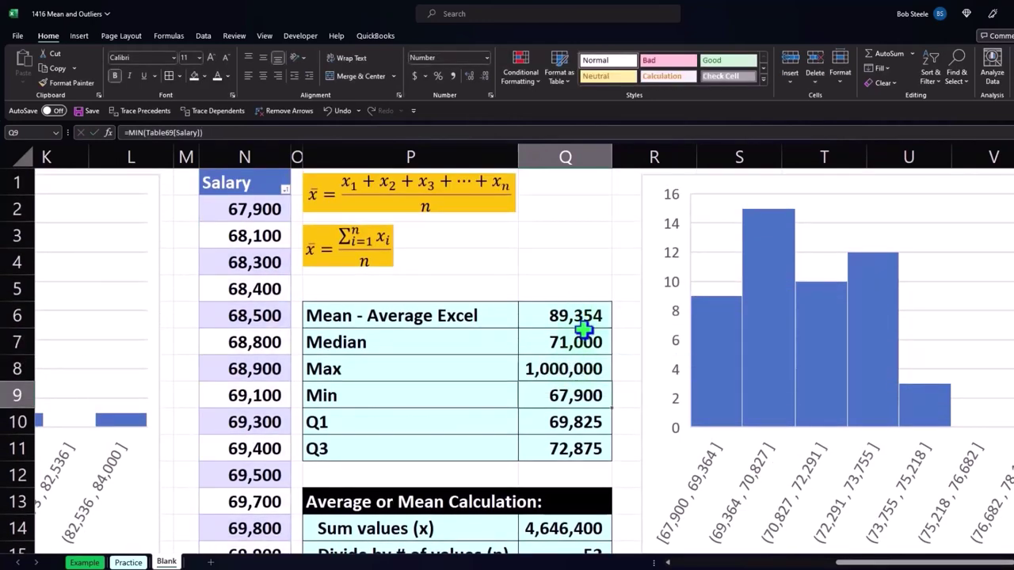
{"action": "left_click", "coordinate": [584, 326]}
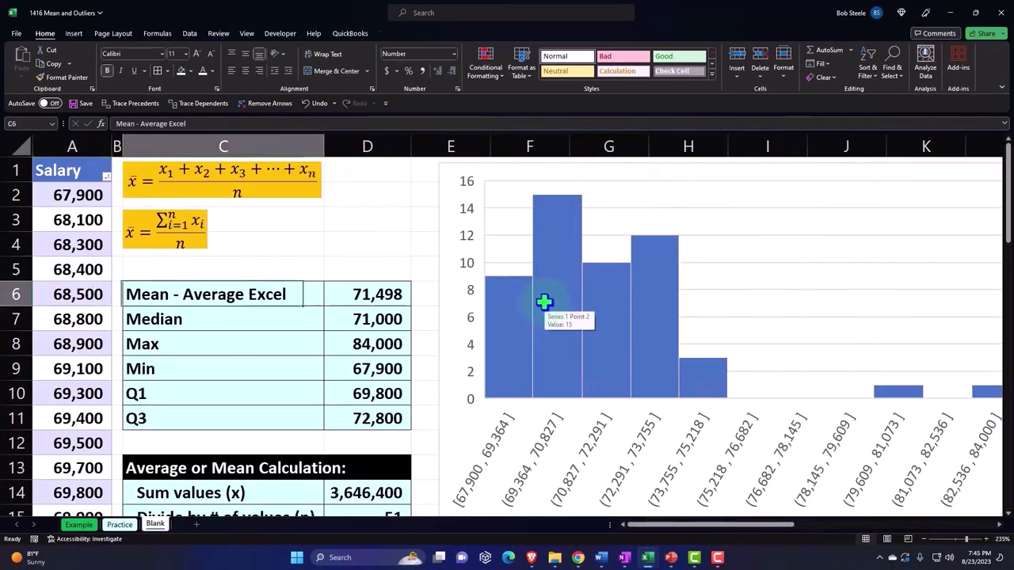
{"action": "key", "text": "Right"}
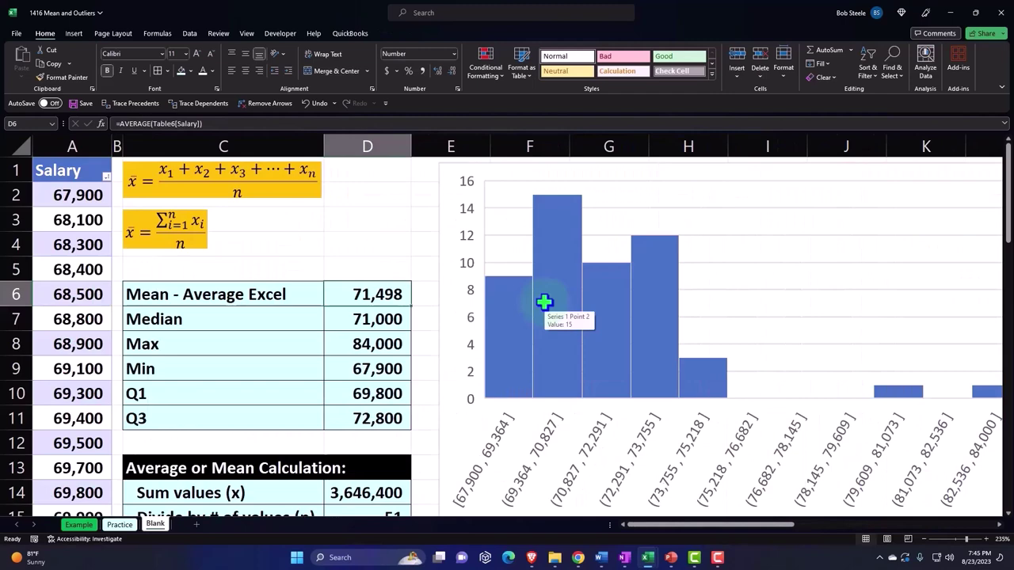
{"action": "key", "text": "Right"}
{"action": "key", "text": "Right"}
{"action": "key", "text": "Right"}
{"action": "key", "text": "Right"}
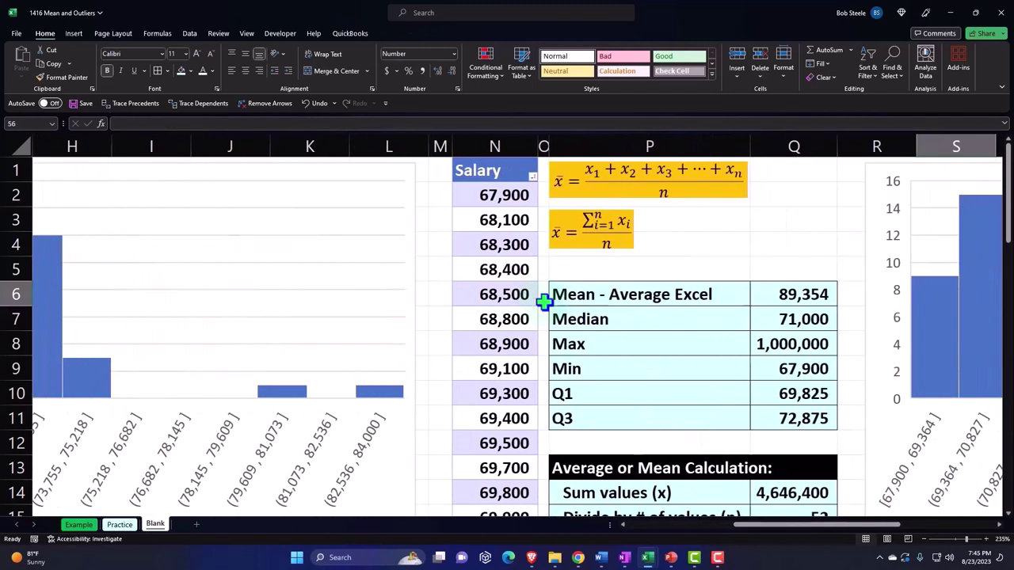
{"action": "key", "text": "Left"}
{"action": "key", "text": "Left"}
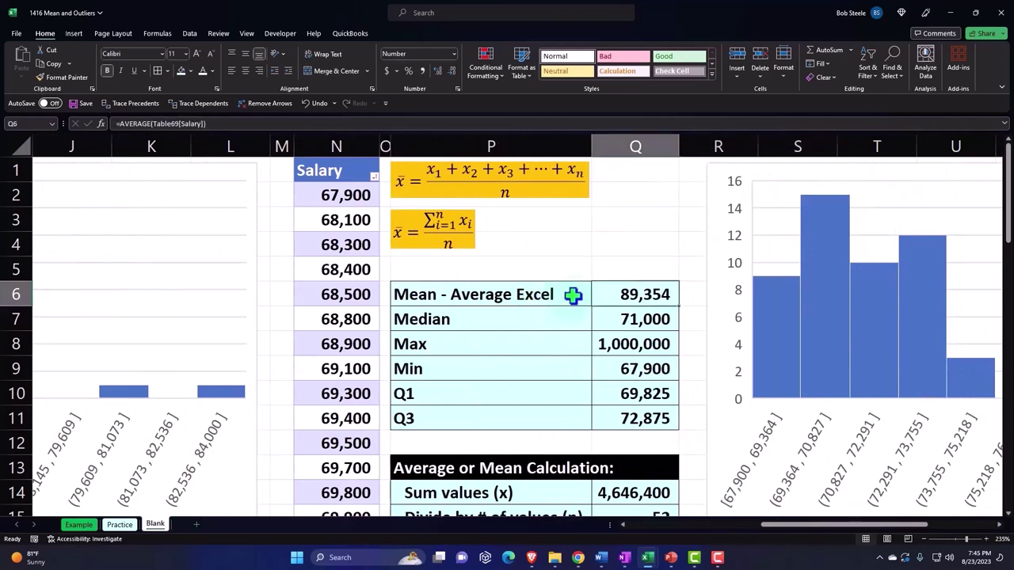
{"action": "scroll", "coordinate": [573, 296], "scroll_direction": "down", "scroll_amount": 1}
{"action": "scroll", "coordinate": [573, 296], "scroll_direction": "down", "scroll_amount": 1}
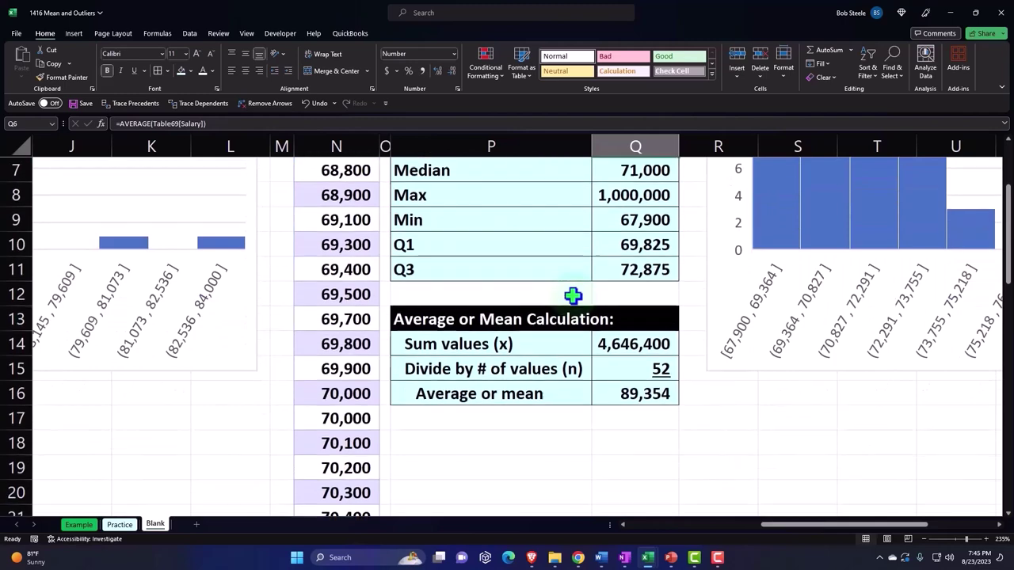
{"action": "double_click", "coordinate": [630, 344]}
{"action": "scroll", "coordinate": [431, 346], "scroll_direction": "down", "scroll_amount": 5}
{"action": "scroll", "coordinate": [432, 346], "scroll_direction": "down", "scroll_amount": 4}
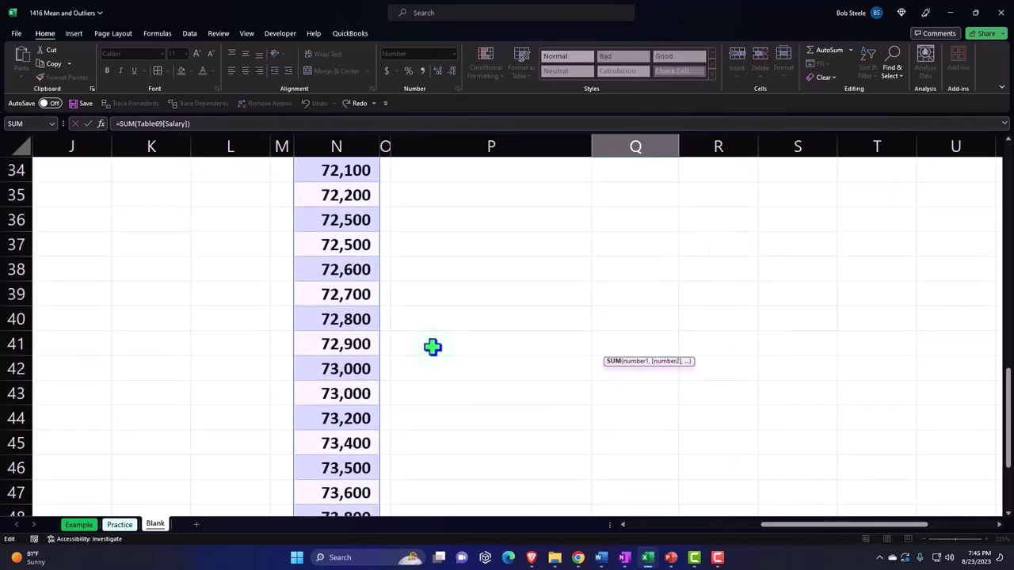
{"action": "scroll", "coordinate": [432, 346], "scroll_direction": "down", "scroll_amount": 5}
{"action": "scroll", "coordinate": [529, 327], "scroll_direction": "up", "scroll_amount": 12}
{"action": "scroll", "coordinate": [528, 327], "scroll_direction": "up", "scroll_amount": 2}
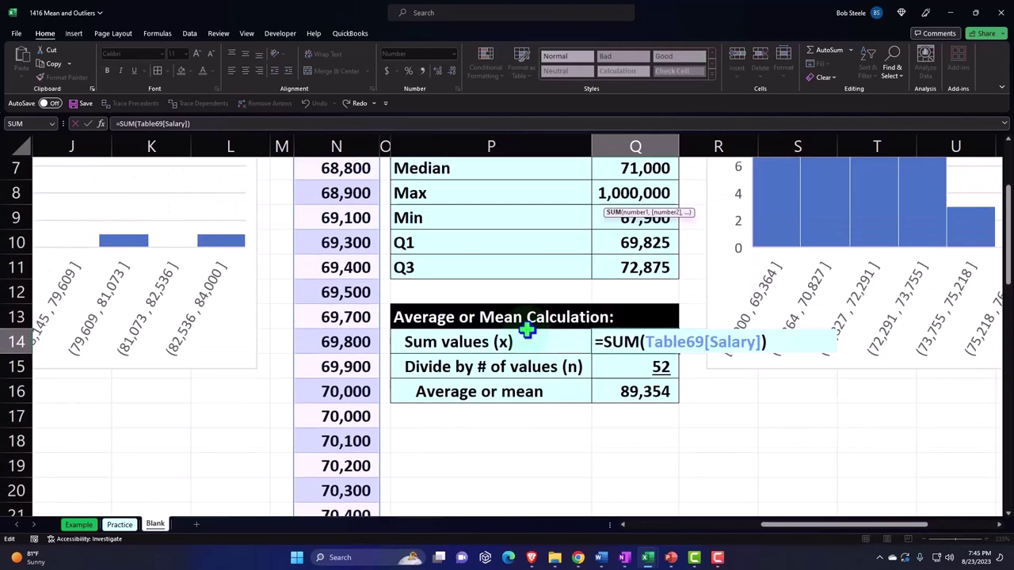
{"action": "scroll", "coordinate": [528, 329], "scroll_direction": "up", "scroll_amount": 1}
{"action": "key", "text": "Return"}
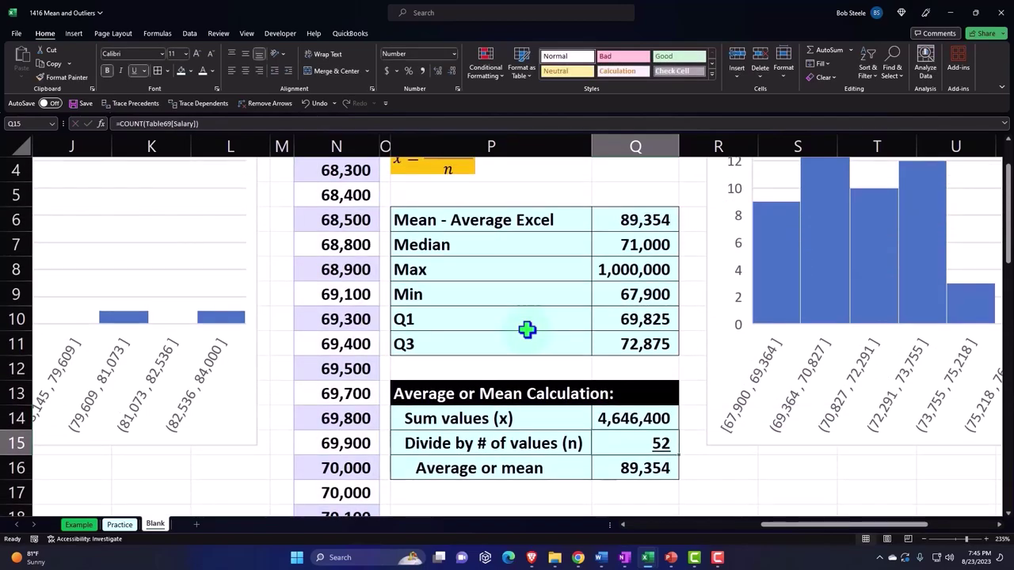
{"action": "key", "text": "Return"}
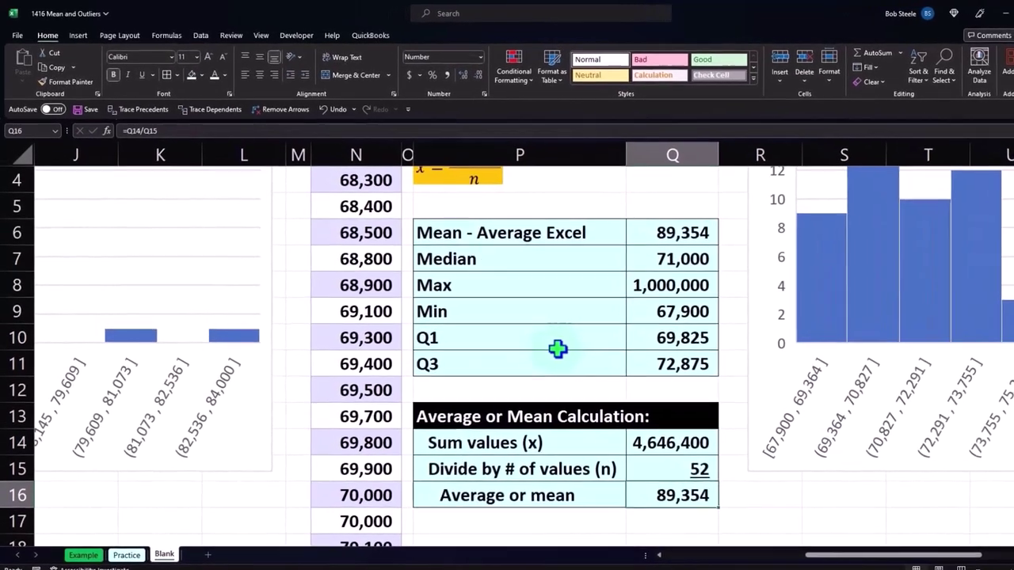
Select the copied histogram chart beside the column N statistics.
{"action": "left_click_drag", "start_coordinate": [930, 564], "coordinate": [1003, 562]}
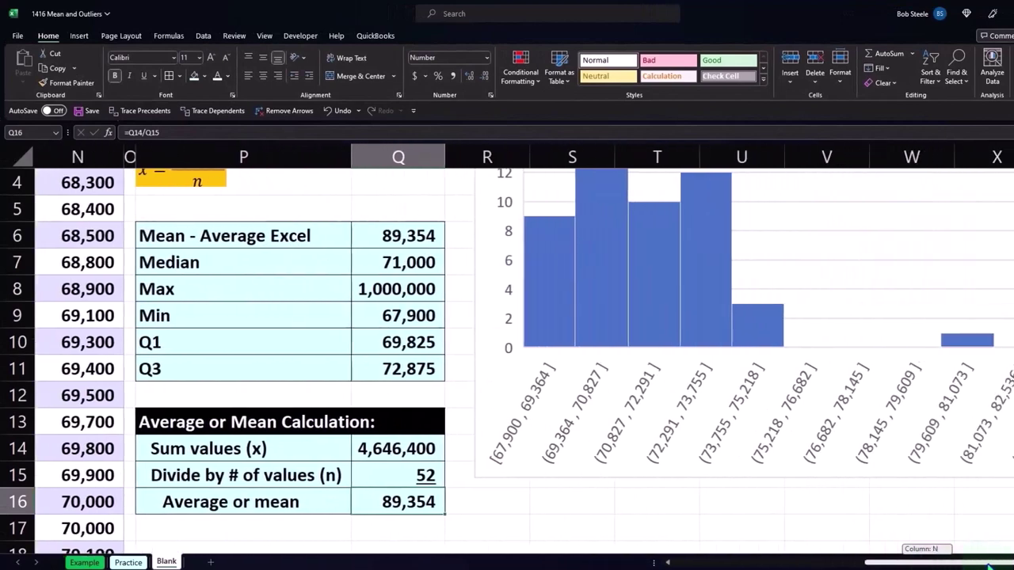
{"action": "left_click", "coordinate": [575, 278]}
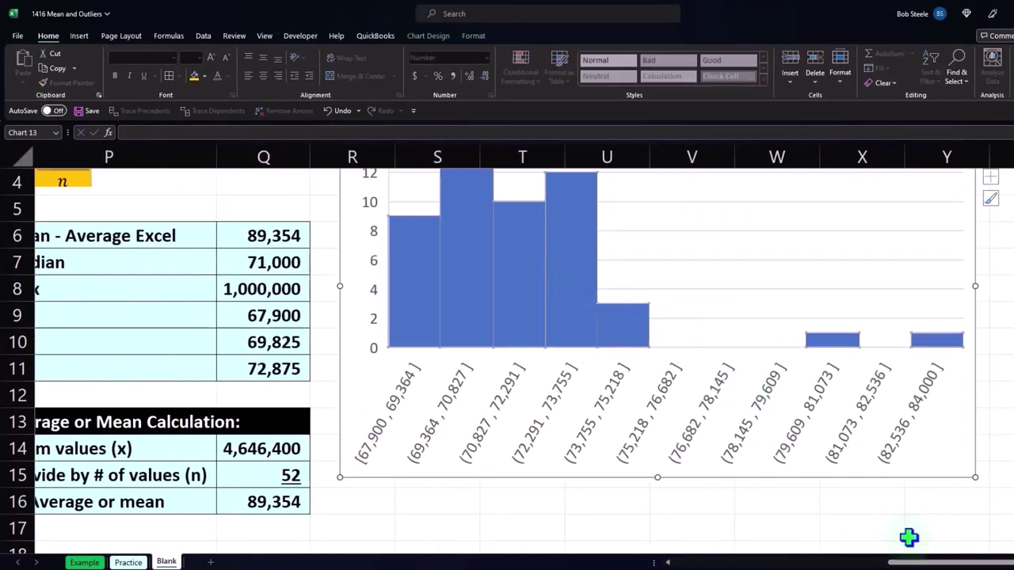
{"action": "left_click_drag", "start_coordinate": [921, 564], "coordinate": [872, 564]}
{"action": "scroll", "coordinate": [620, 434], "scroll_direction": "down", "scroll_amount": 4}
{"action": "scroll", "coordinate": [620, 434], "scroll_direction": "down", "scroll_amount": 3}
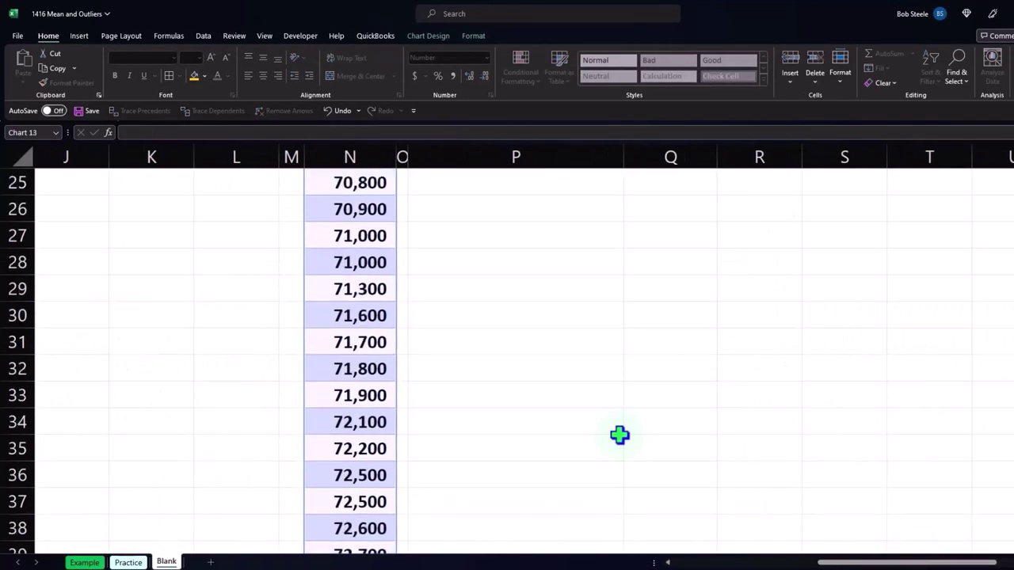
{"action": "scroll", "coordinate": [619, 434], "scroll_direction": "down", "scroll_amount": 9}
{"action": "scroll", "coordinate": [620, 434], "scroll_direction": "up", "scroll_amount": 2}
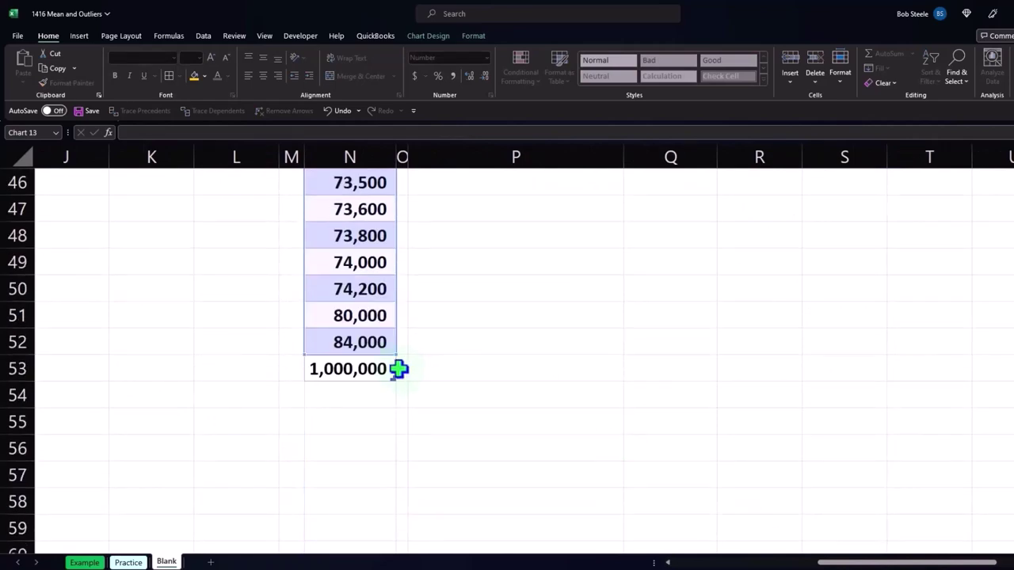
{"action": "scroll", "coordinate": [651, 398], "scroll_direction": "up", "scroll_amount": 9}
{"action": "scroll", "coordinate": [668, 414], "scroll_direction": "up", "scroll_amount": 6}
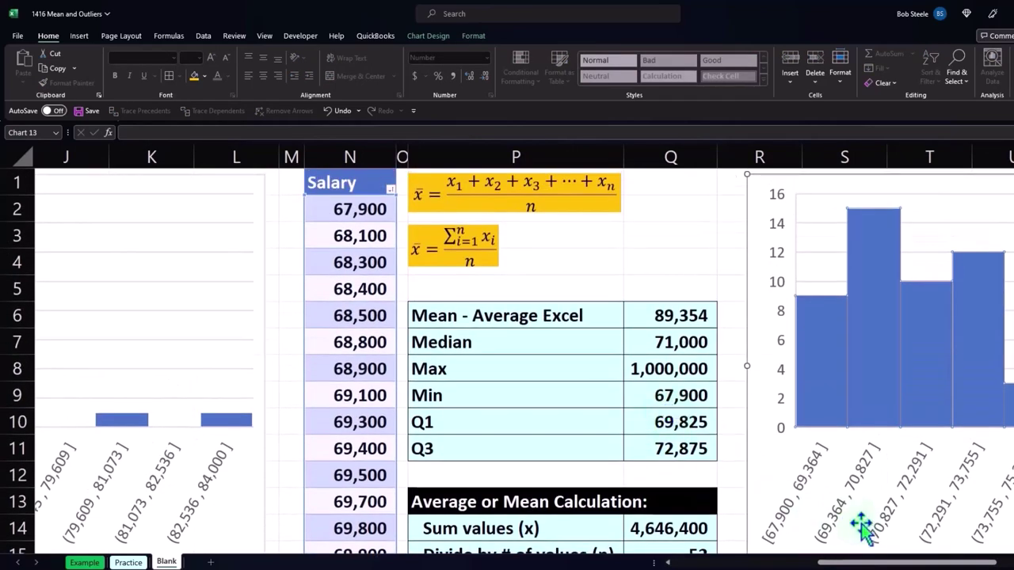
{"action": "left_click_drag", "start_coordinate": [867, 562], "coordinate": [937, 563]}
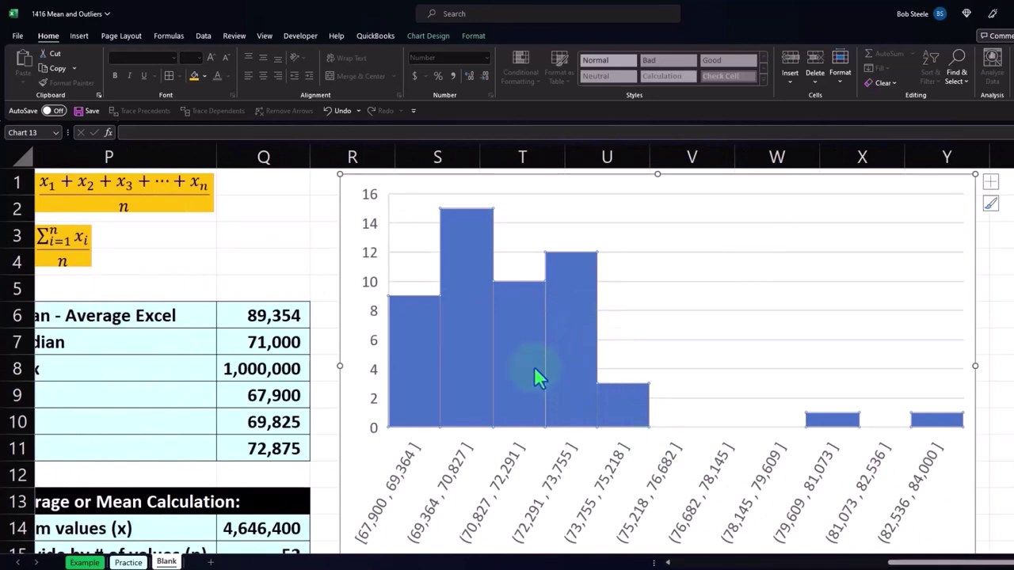
Select the histogram's data series and scroll down toward row 53 of column N.
{"action": "left_click", "coordinate": [462, 344]}
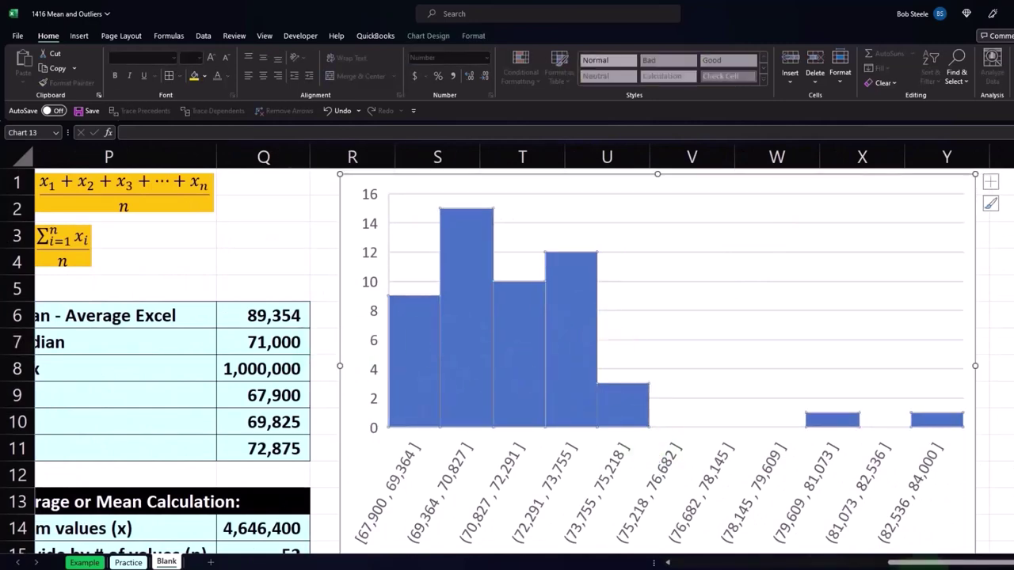
{"action": "left_click_drag", "start_coordinate": [939, 563], "coordinate": [860, 563]}
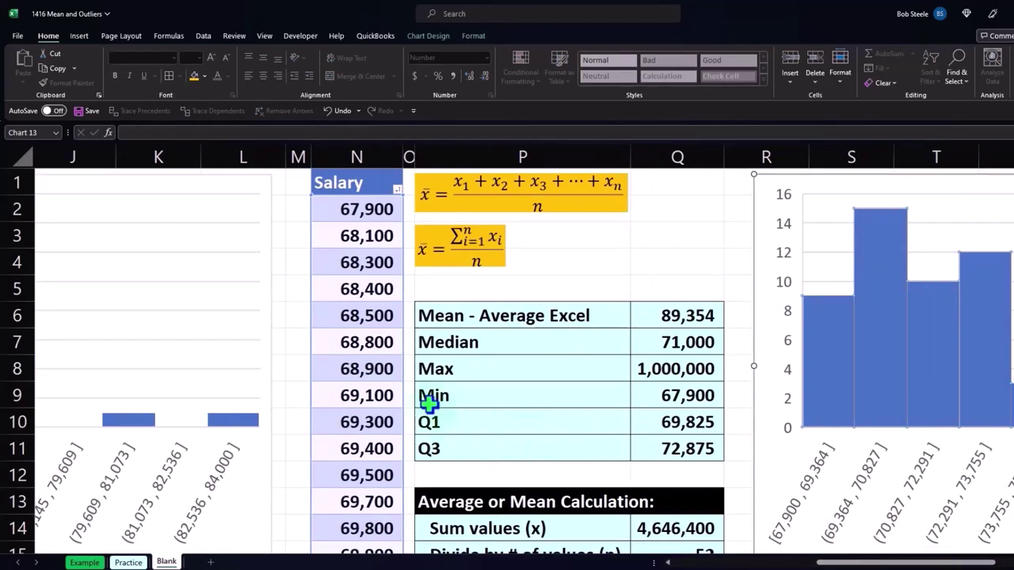
{"action": "scroll", "coordinate": [429, 404], "scroll_direction": "down", "scroll_amount": 1}
{"action": "scroll", "coordinate": [428, 404], "scroll_direction": "down", "scroll_amount": 5}
{"action": "scroll", "coordinate": [429, 404], "scroll_direction": "down", "scroll_amount": 7}
{"action": "scroll", "coordinate": [429, 404], "scroll_direction": "down", "scroll_amount": 2}
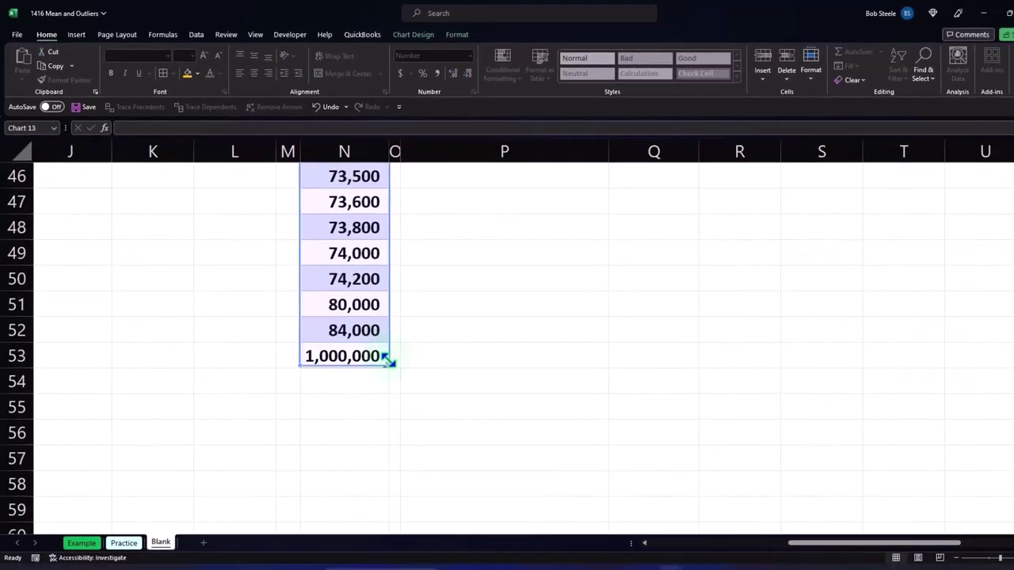
Scroll up and across to view the redrawn histogram with its lone outlier bar.
{"action": "scroll", "coordinate": [625, 392], "scroll_direction": "up", "scroll_amount": 13}
{"action": "scroll", "coordinate": [629, 394], "scroll_direction": "up", "scroll_amount": 2}
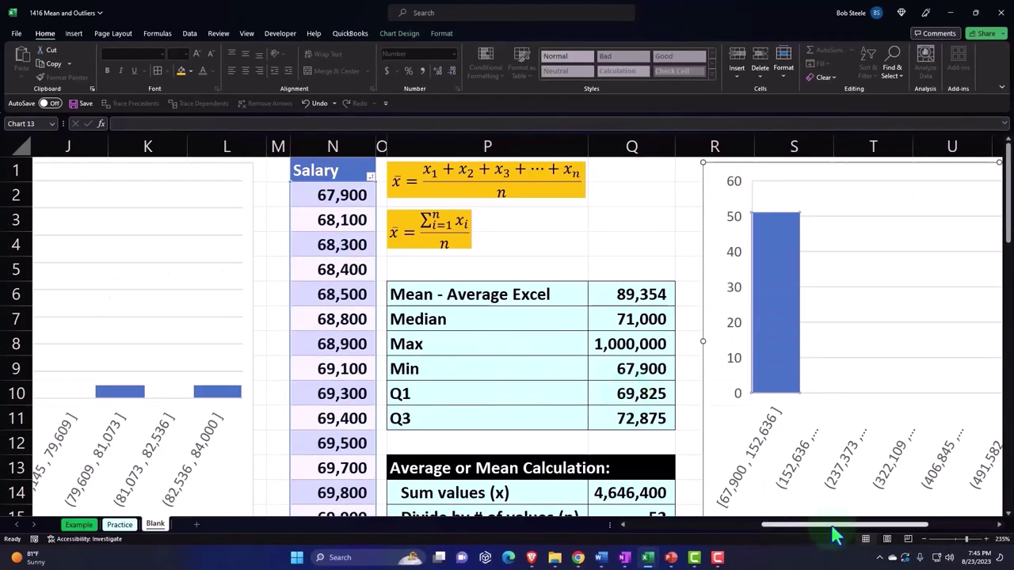
{"action": "left_click_drag", "start_coordinate": [838, 526], "coordinate": [912, 539]}
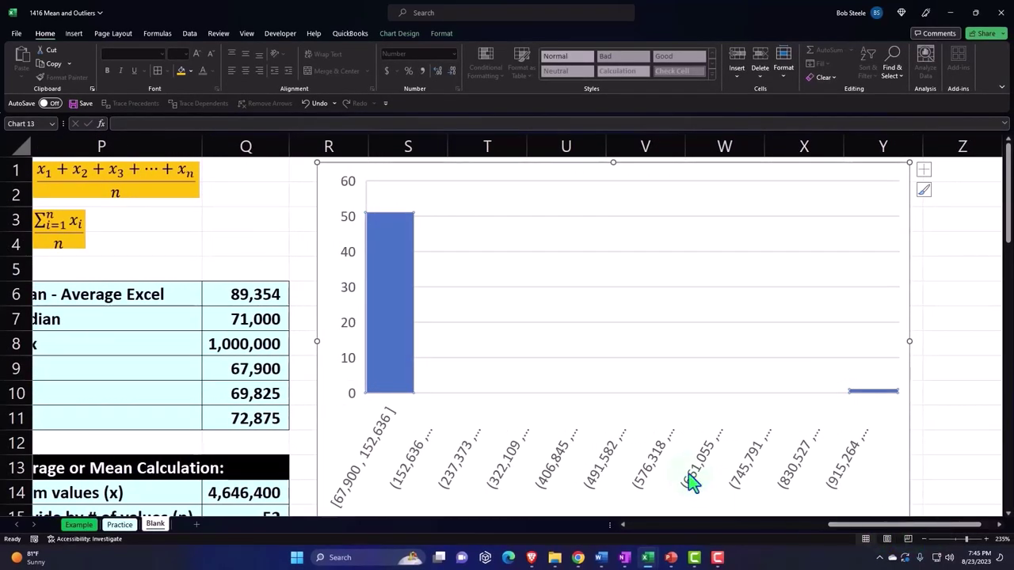
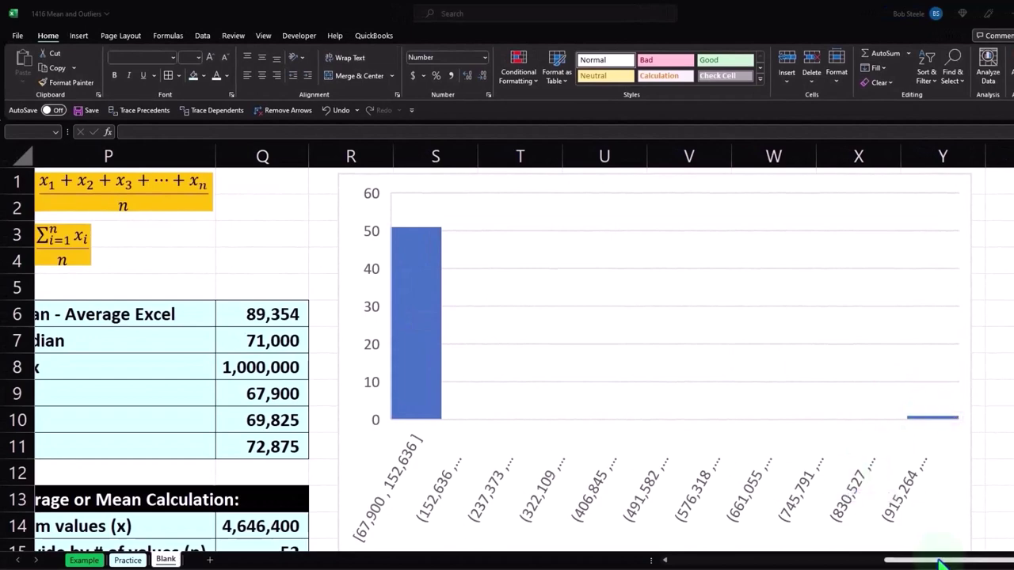
Widen and heighten the salary histogram until bin labels [67,900, 152,636] through (915,264, 1,000,000] read fully.
{"action": "left_click_drag", "start_coordinate": [941, 564], "coordinate": [947, 564]}
{"action": "scroll", "coordinate": [969, 494], "scroll_direction": "down", "scroll_amount": 2}
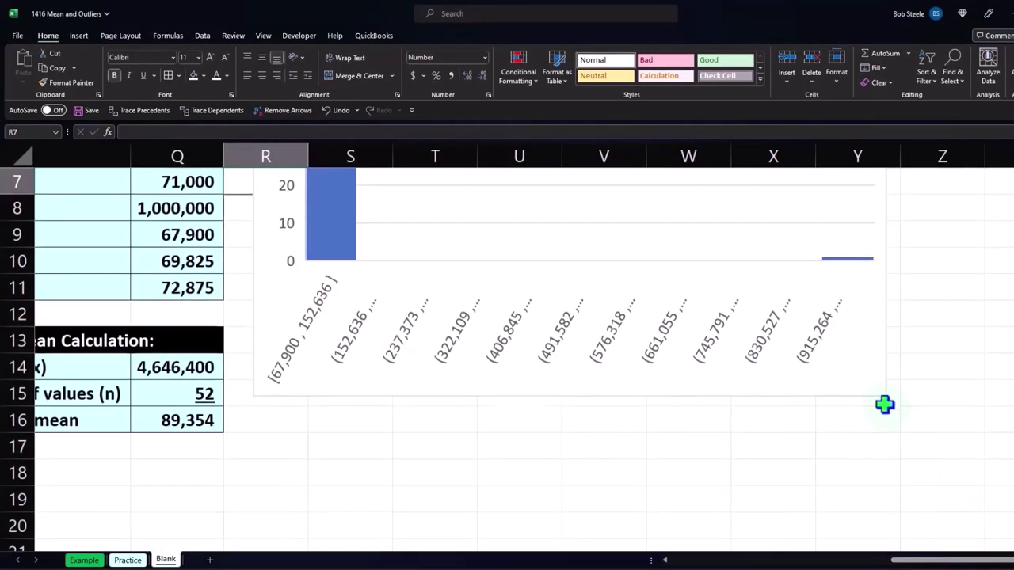
{"action": "left_click_drag", "start_coordinate": [884, 397], "coordinate": [1010, 396]}
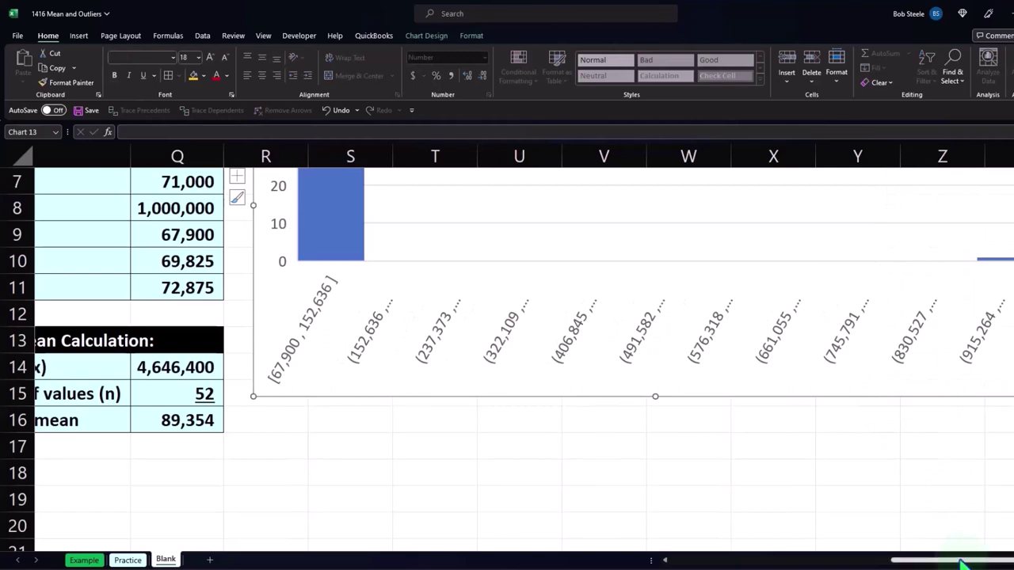
{"action": "left_click_drag", "start_coordinate": [961, 564], "coordinate": [968, 564]}
{"action": "left_click_drag", "start_coordinate": [973, 396], "coordinate": [985, 396]}
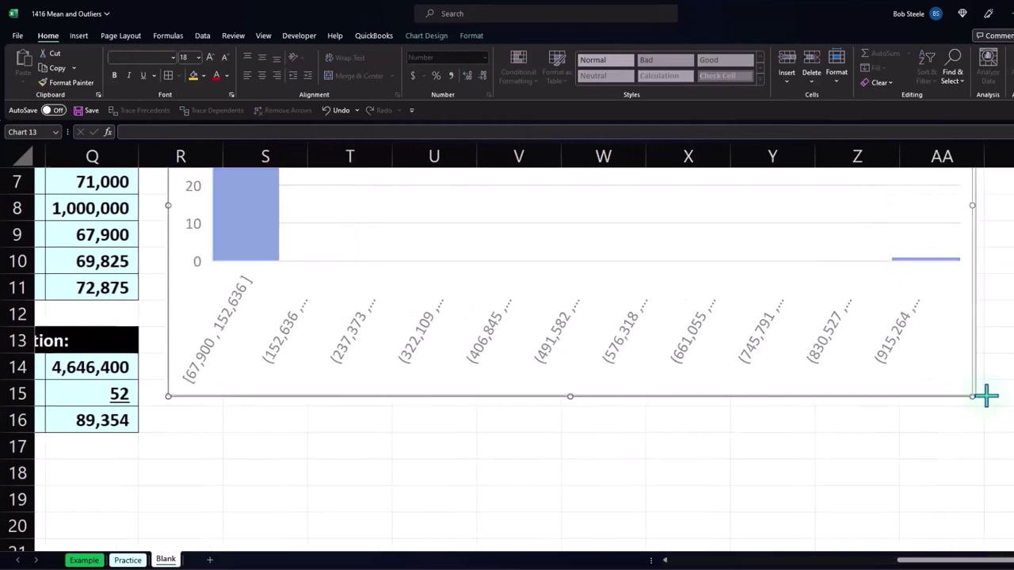
{"action": "left_click_drag", "start_coordinate": [943, 545], "coordinate": [951, 545]}
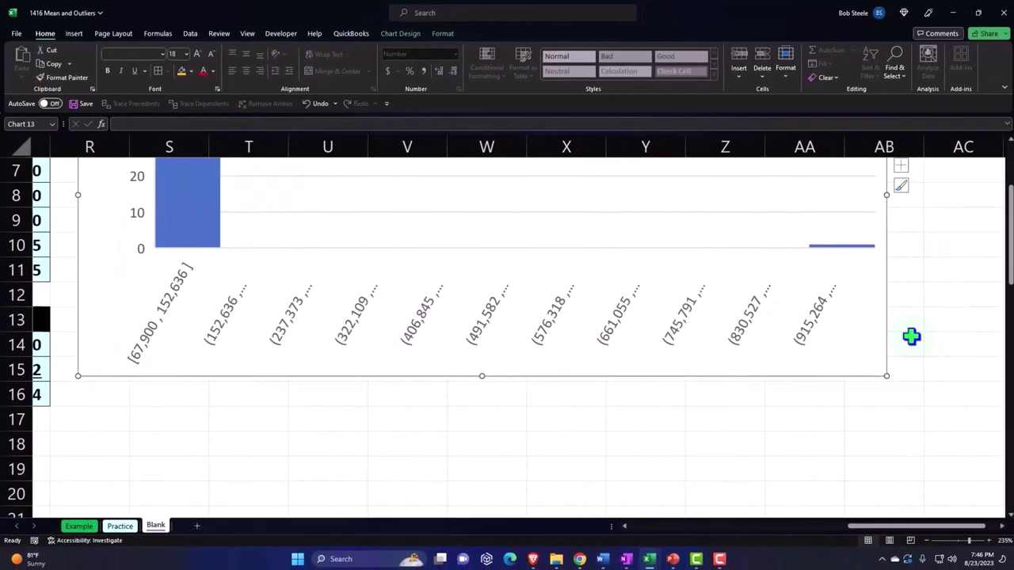
{"action": "left_click_drag", "start_coordinate": [884, 377], "coordinate": [984, 476]}
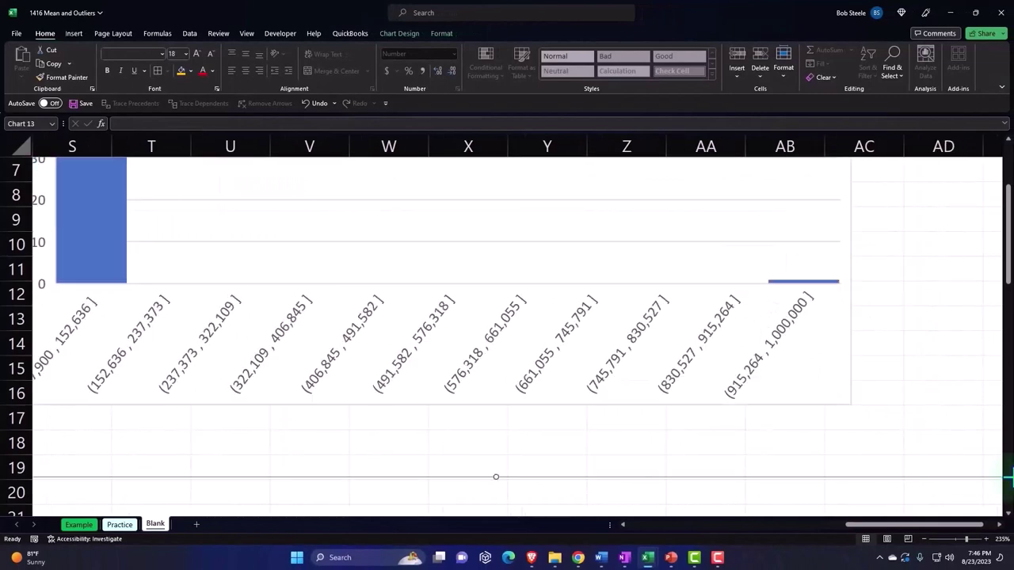
{"action": "left_click_drag", "start_coordinate": [918, 526], "coordinate": [935, 526]}
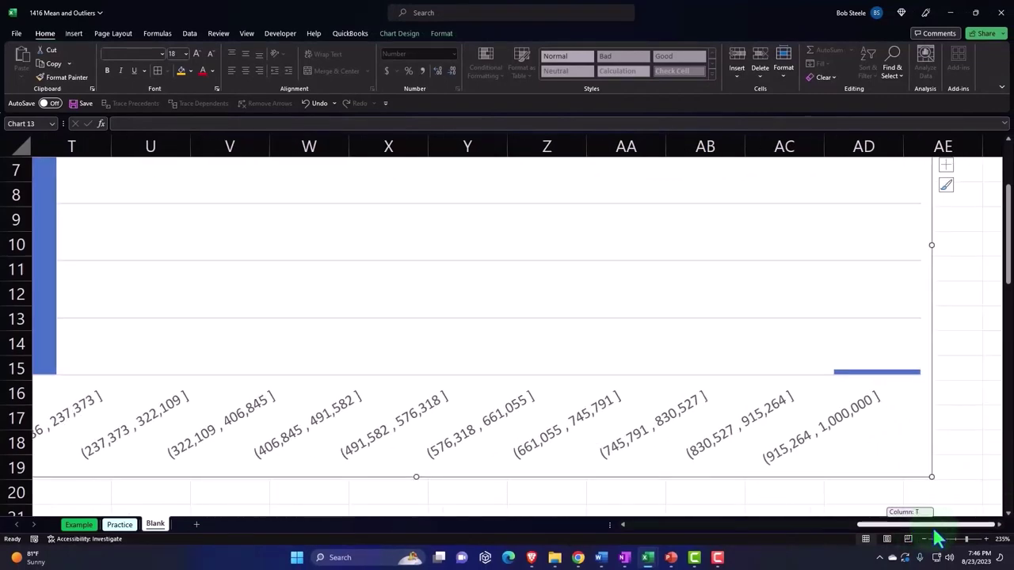
{"action": "scroll", "coordinate": [764, 410], "scroll_direction": "down", "scroll_amount": 2, "text": "ctrl"}
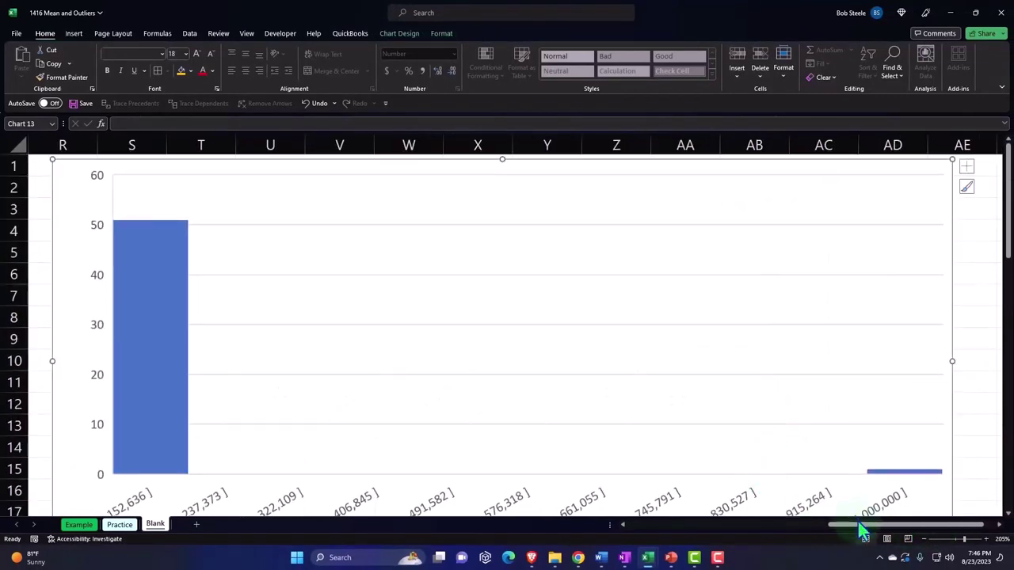
{"action": "left_click_drag", "start_coordinate": [862, 529], "coordinate": [856, 527]}
{"action": "scroll", "coordinate": [799, 456], "scroll_direction": "down", "scroll_amount": 1}
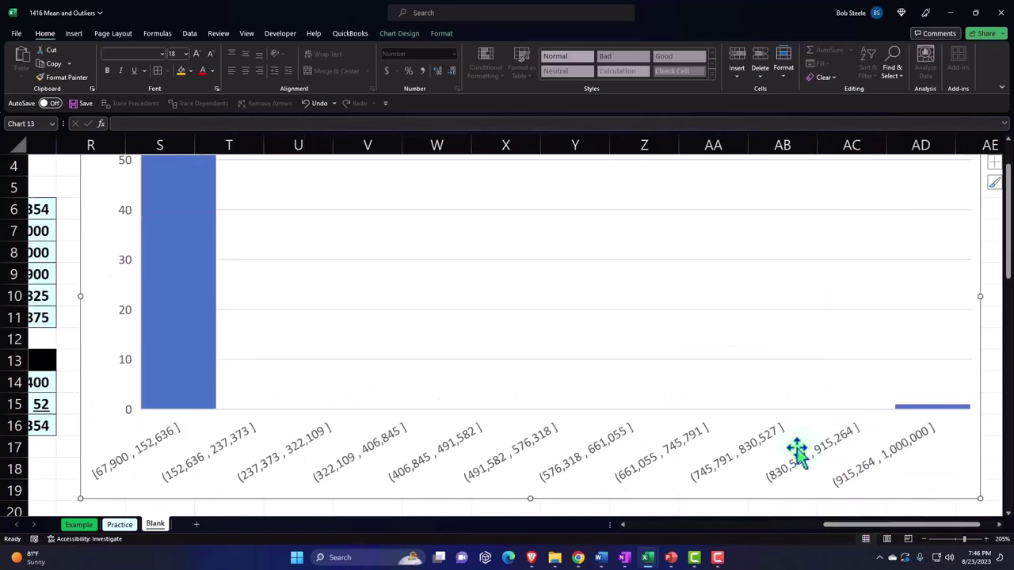
In the horizontal axis's Format Axis bin options, set the number of bins to 450.
{"action": "double_click", "coordinate": [796, 452]}
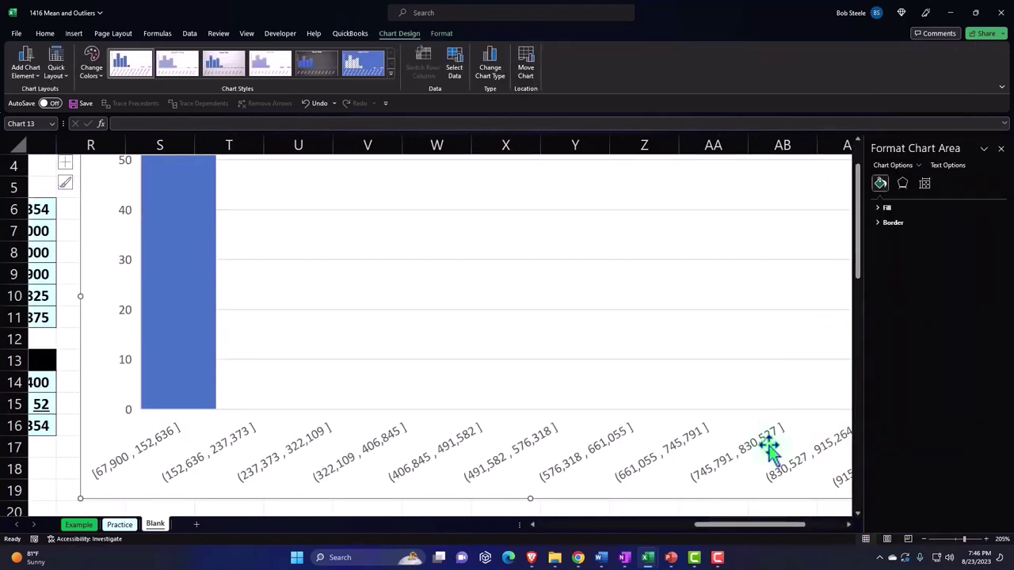
{"action": "left_click", "coordinate": [673, 448]}
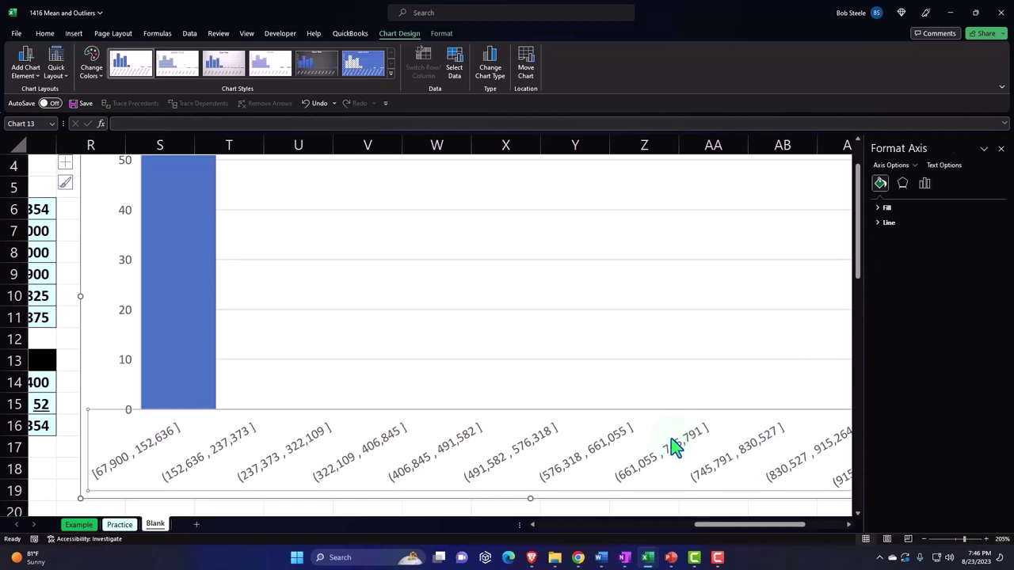
{"action": "left_click", "coordinate": [923, 183]}
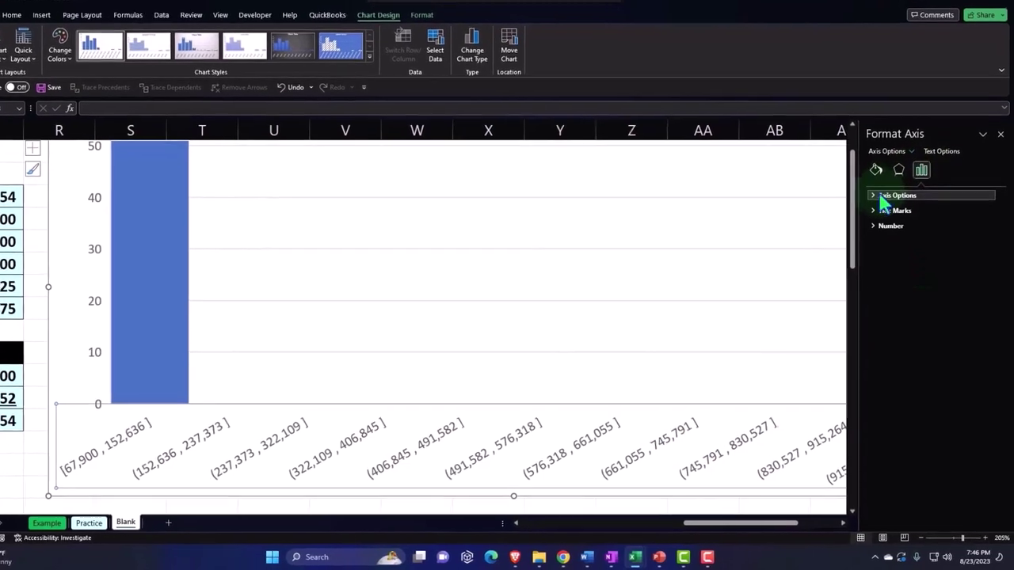
{"action": "left_click", "coordinate": [879, 205]}
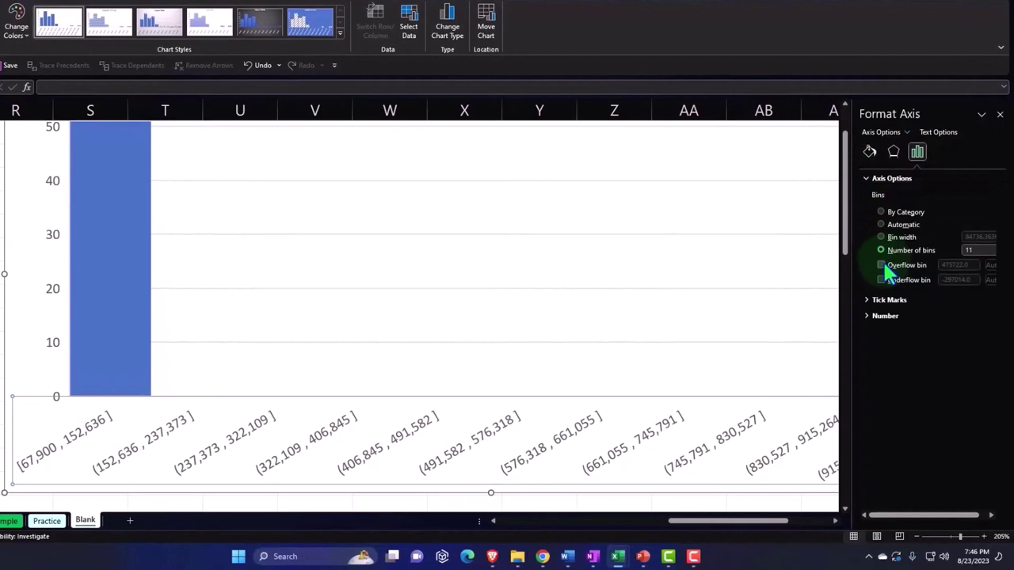
{"action": "double_click", "coordinate": [976, 250]}
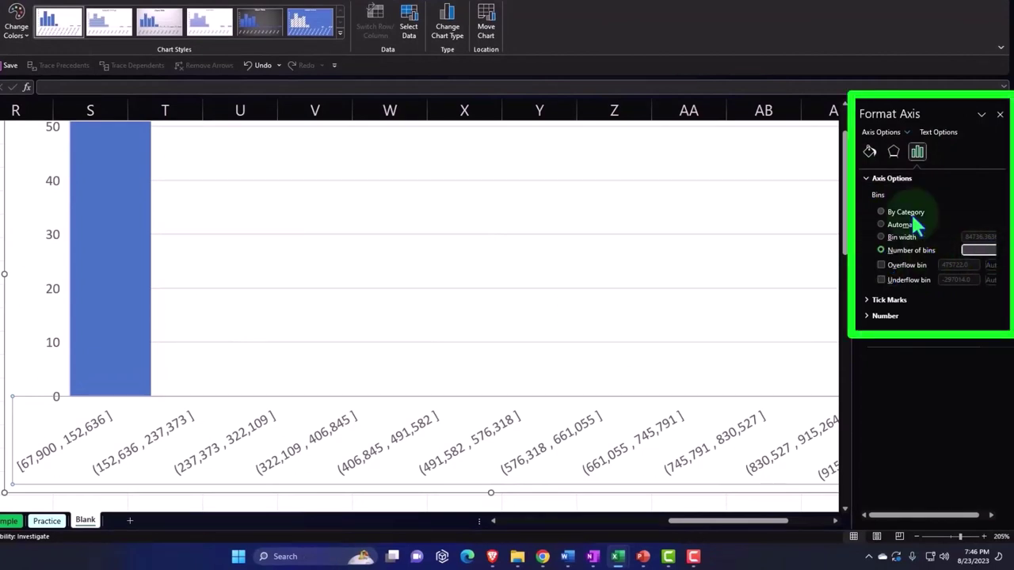
{"action": "type", "text": "450"}
{"action": "key", "text": "Return"}
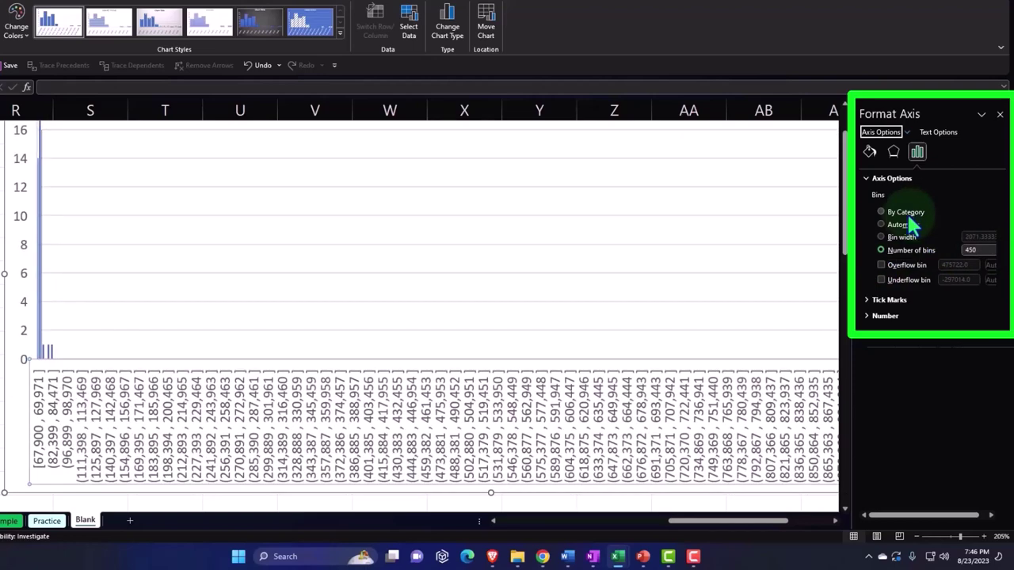
Change the number of bins to 400, correcting a mistyped 4100.
{"action": "mouse_move", "coordinate": [718, 523]}
{"action": "left_mouse_down"}
{"action": "mouse_move", "coordinate": [756, 524]}
{"action": "mouse_move", "coordinate": [705, 542]}
{"action": "left_mouse_up"}
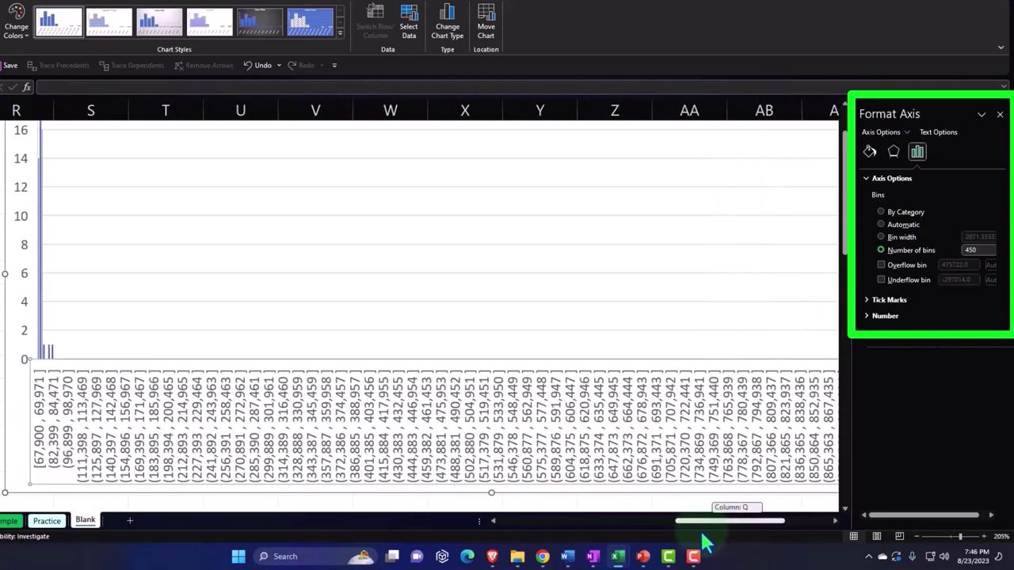
{"action": "left_click", "coordinate": [972, 251]}
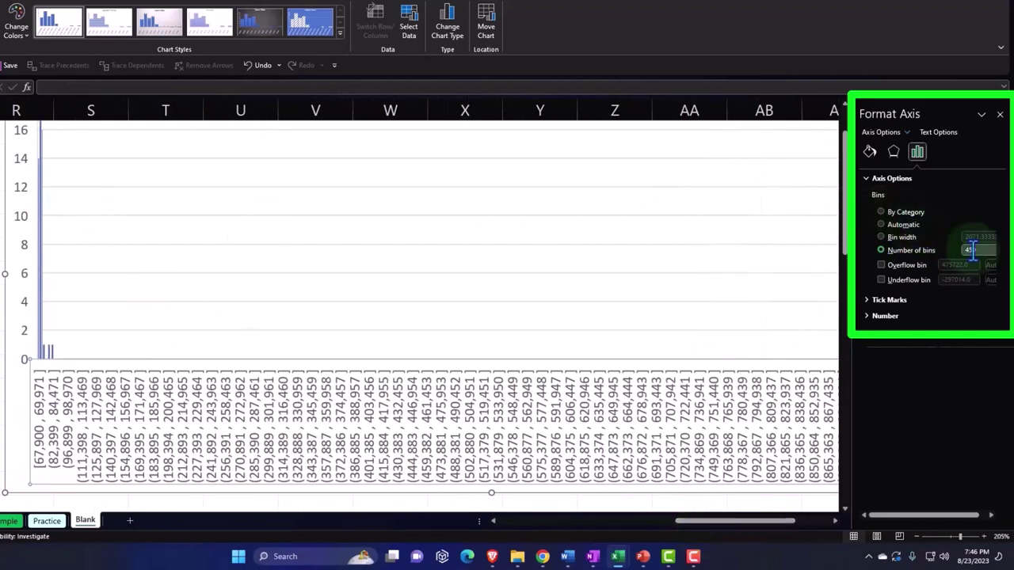
{"action": "type", "text": "4100"}
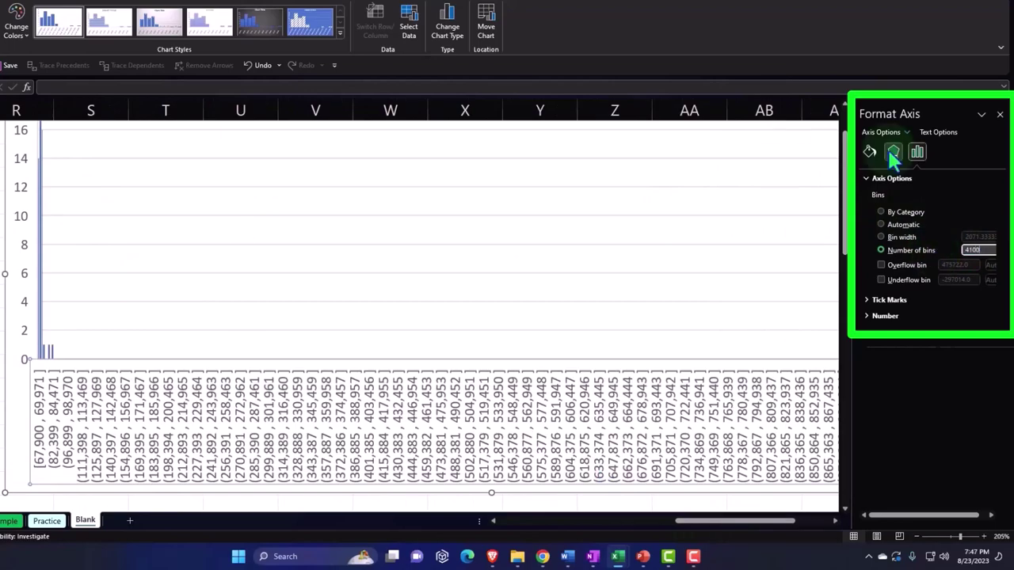
{"action": "key", "text": "BackSpace"}
{"action": "key", "text": "BackSpace"}
{"action": "key", "text": "BackSpace"}
{"action": "type", "text": "400"}
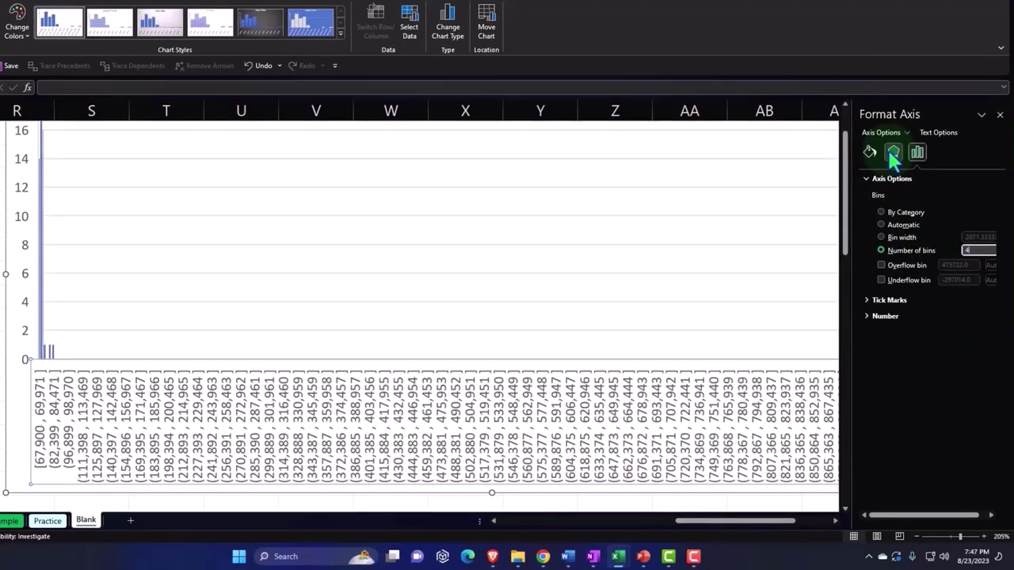
{"action": "key", "text": "Return"}
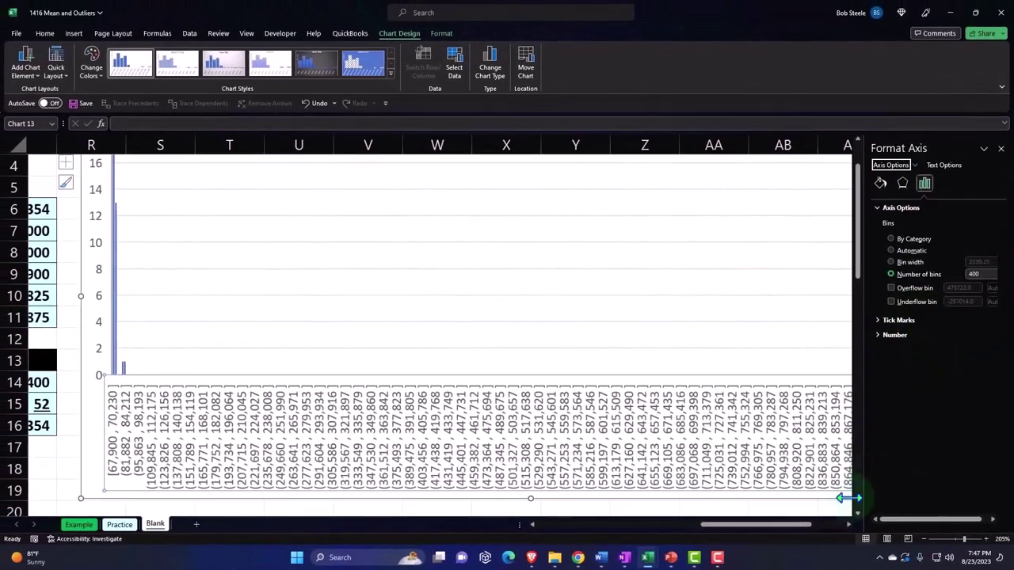
Set the histogram's number of bins to 350.
{"action": "mouse_move", "coordinate": [784, 525]}
{"action": "left_mouse_down"}
{"action": "mouse_move", "coordinate": [824, 525]}
{"action": "mouse_move", "coordinate": [769, 525]}
{"action": "left_mouse_up"}
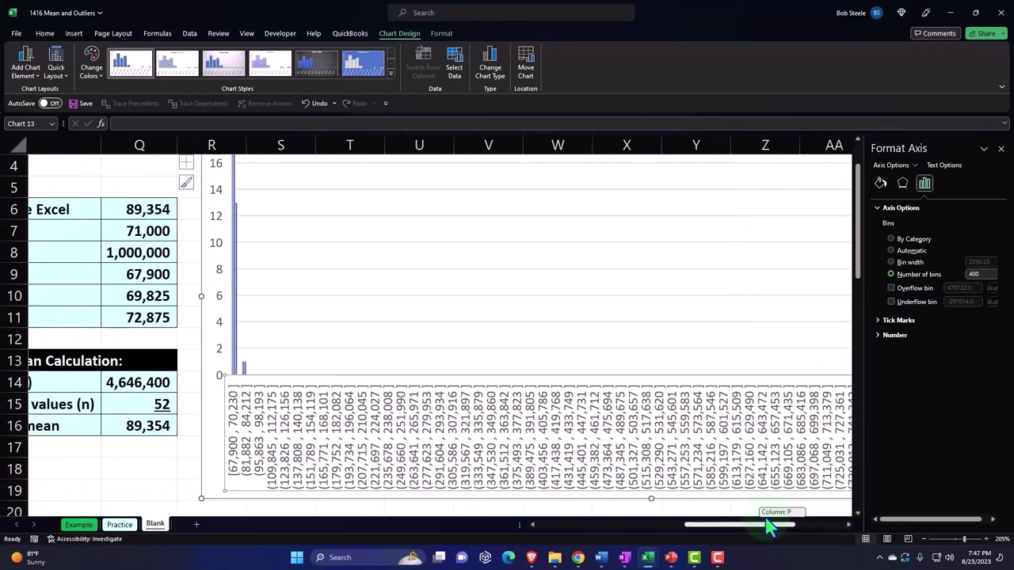
{"action": "left_click", "coordinate": [922, 190]}
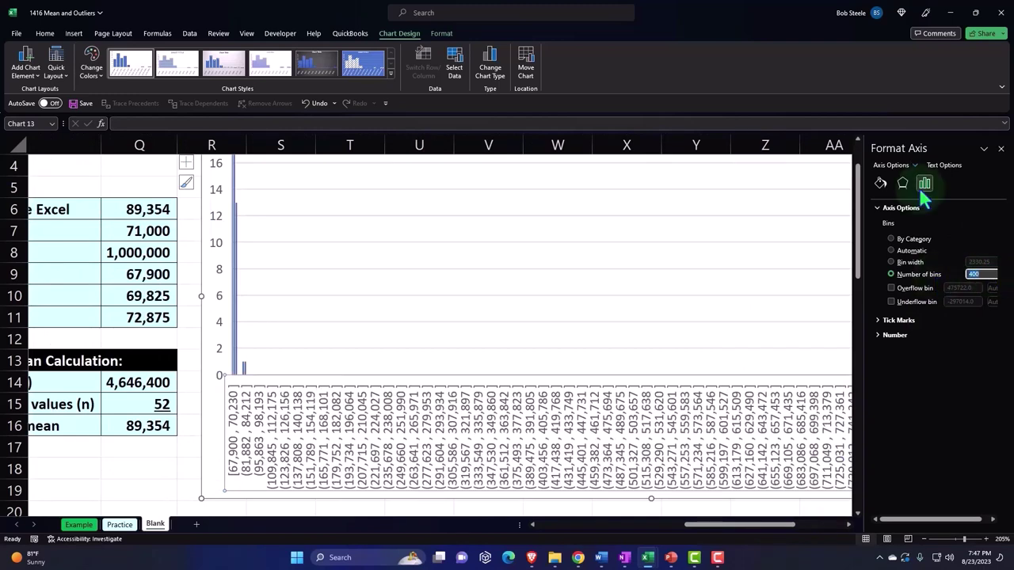
{"action": "type", "text": "350"}
{"action": "key", "text": "Return"}
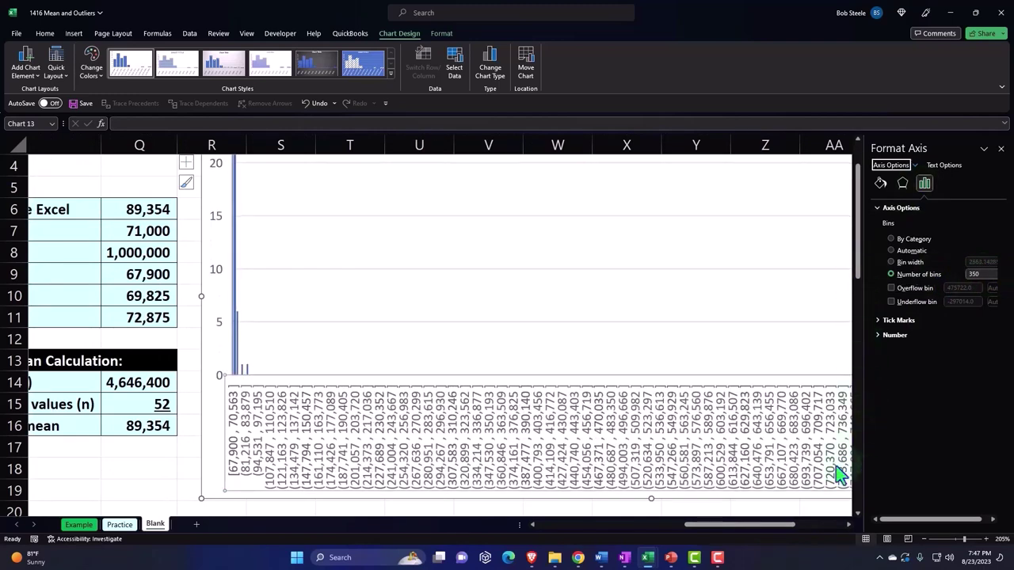
Restore 400 bins and close the Format Axis pane.
{"action": "mouse_move", "coordinate": [754, 527]}
{"action": "left_mouse_down"}
{"action": "mouse_move", "coordinate": [809, 535]}
{"action": "mouse_move", "coordinate": [742, 526]}
{"action": "left_mouse_up"}
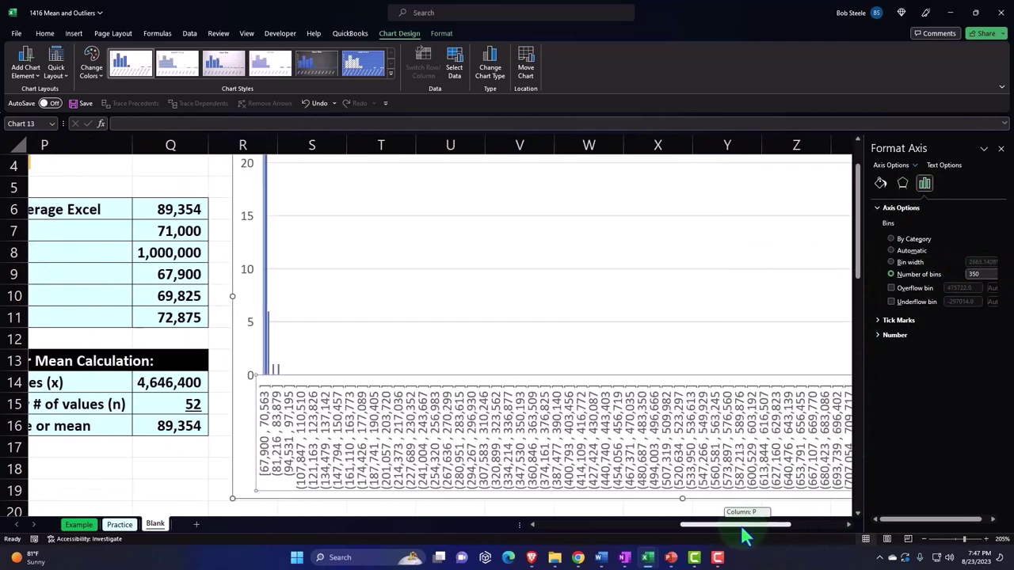
{"action": "left_click", "coordinate": [987, 274]}
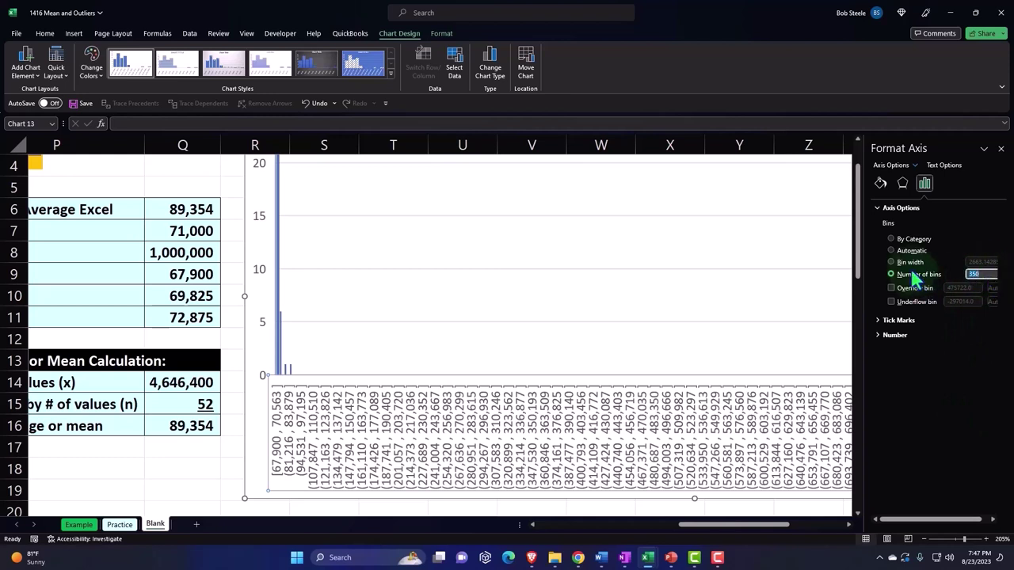
{"action": "type", "text": "400"}
{"action": "key", "text": "Return"}
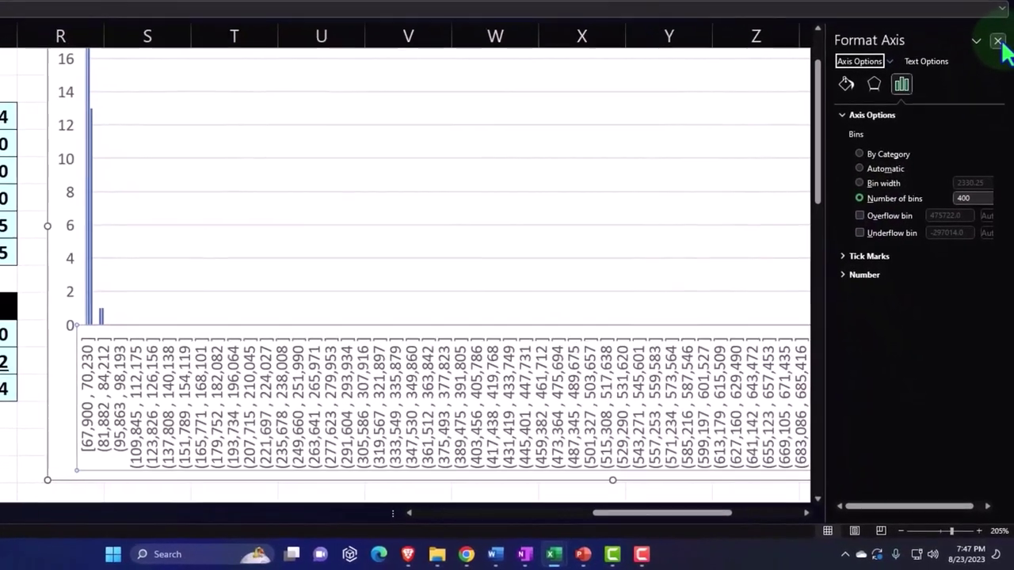
{"action": "left_click", "coordinate": [998, 32]}
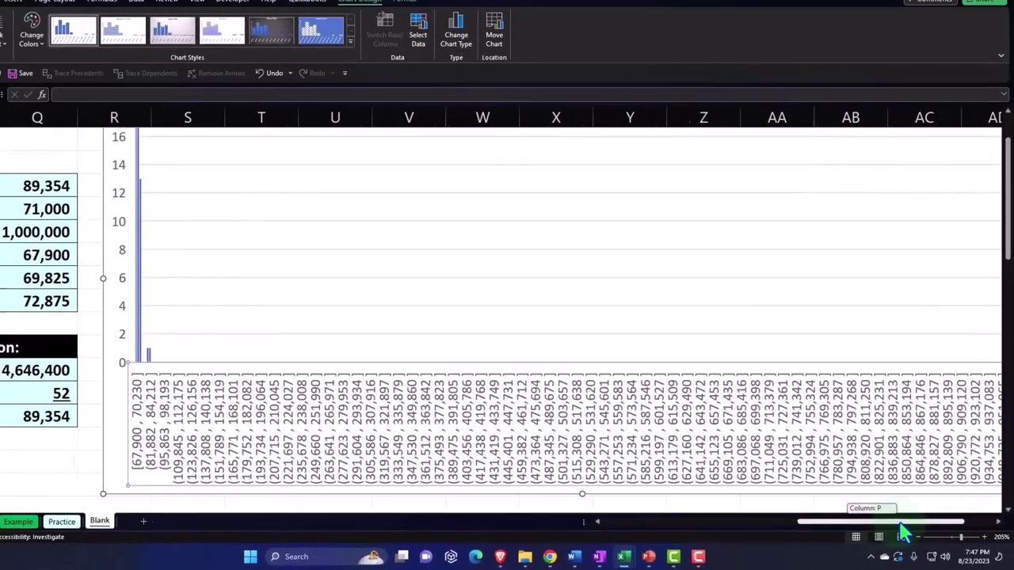
{"action": "mouse_move", "coordinate": [849, 531]}
{"action": "left_mouse_down"}
{"action": "mouse_move", "coordinate": [934, 538]}
{"action": "mouse_move", "coordinate": [895, 543]}
{"action": "left_mouse_up"}
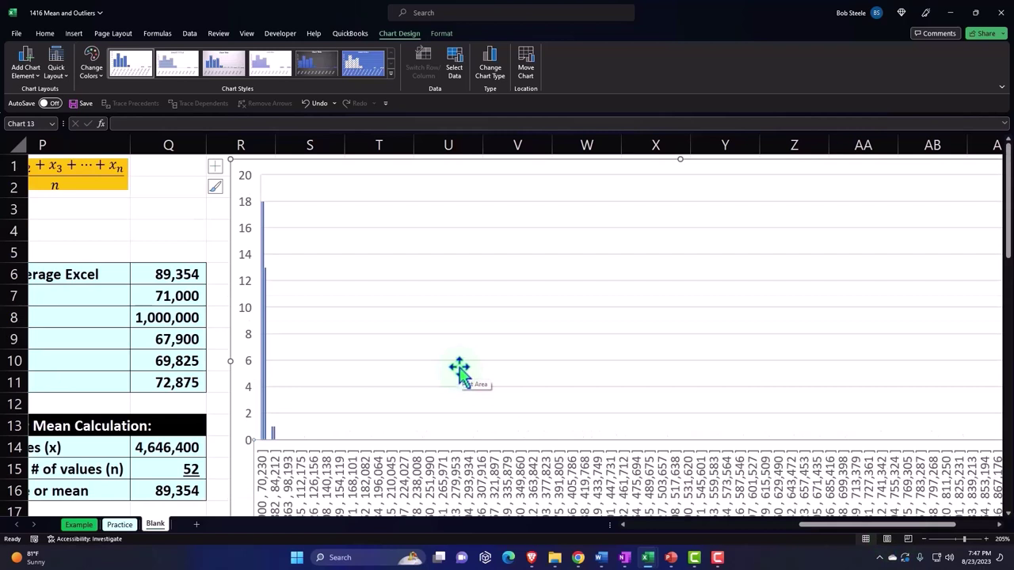
Reopen the bin axis formatting and enable an overflow bin at 90,000.
{"action": "double_click", "coordinate": [491, 479]}
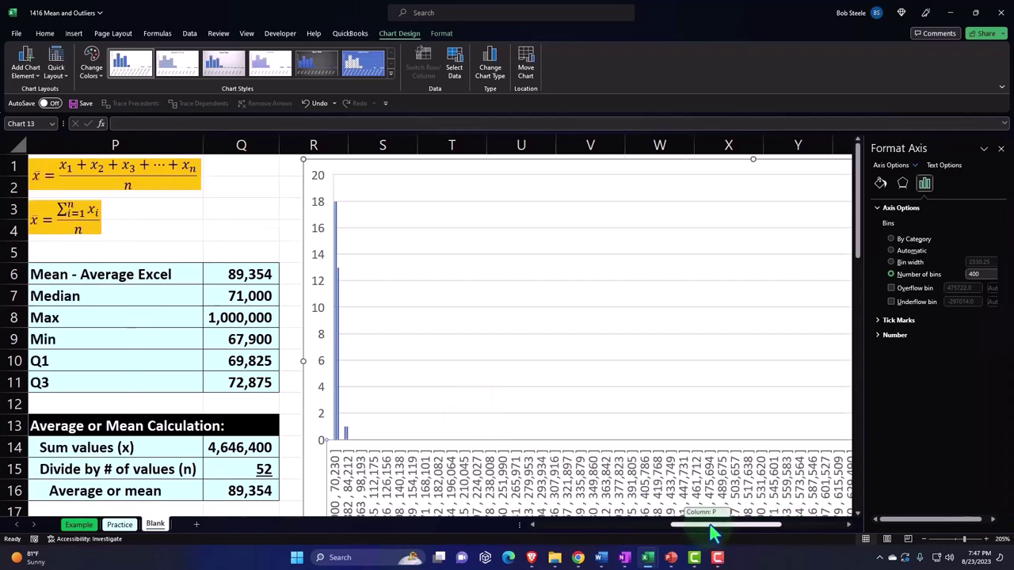
{"action": "left_click_drag", "start_coordinate": [695, 519], "coordinate": [723, 522]}
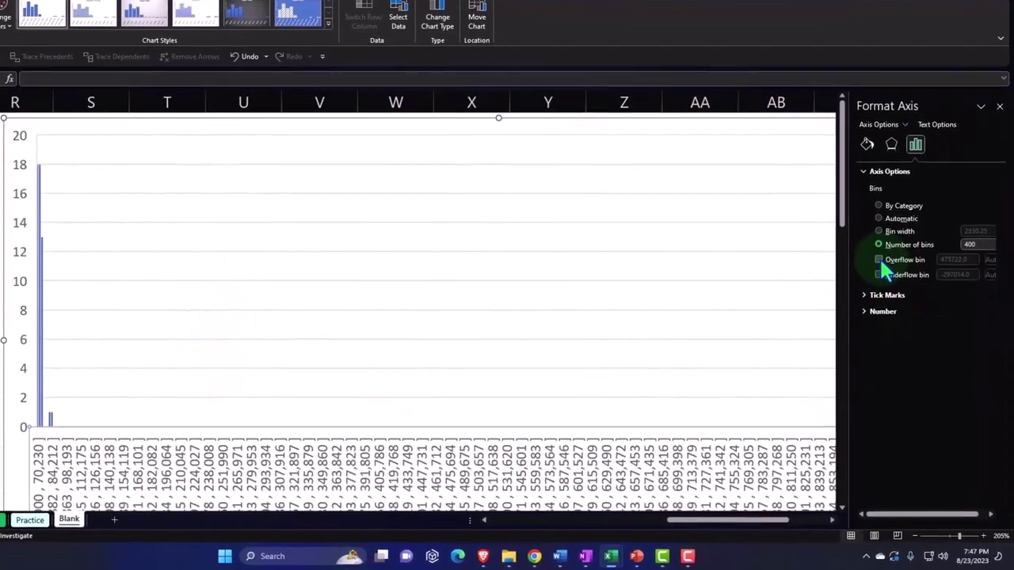
{"action": "left_click_drag", "start_coordinate": [936, 513], "coordinate": [944, 513]}
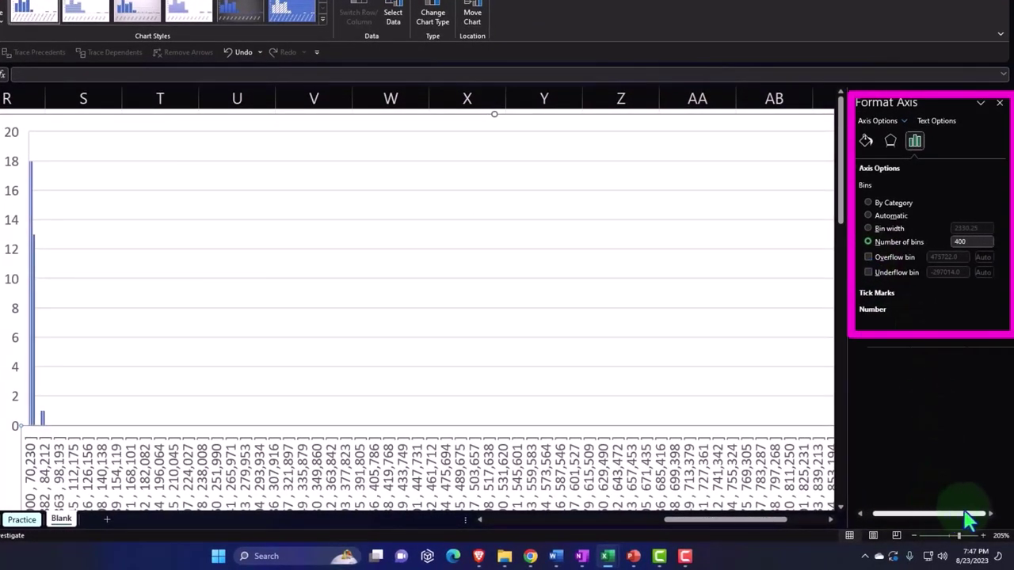
{"action": "left_click", "coordinate": [871, 256]}
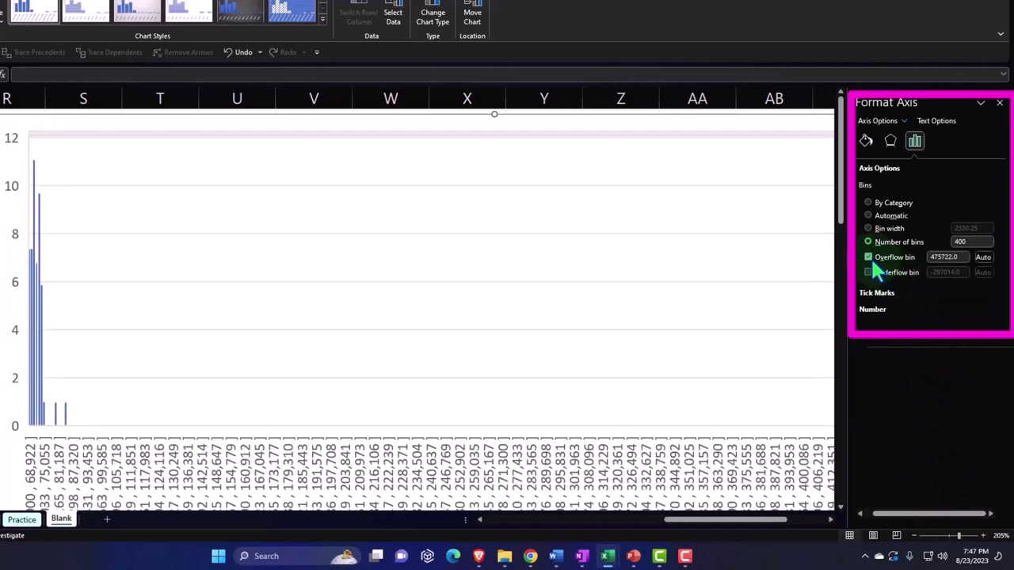
{"action": "left_click", "coordinate": [971, 260]}
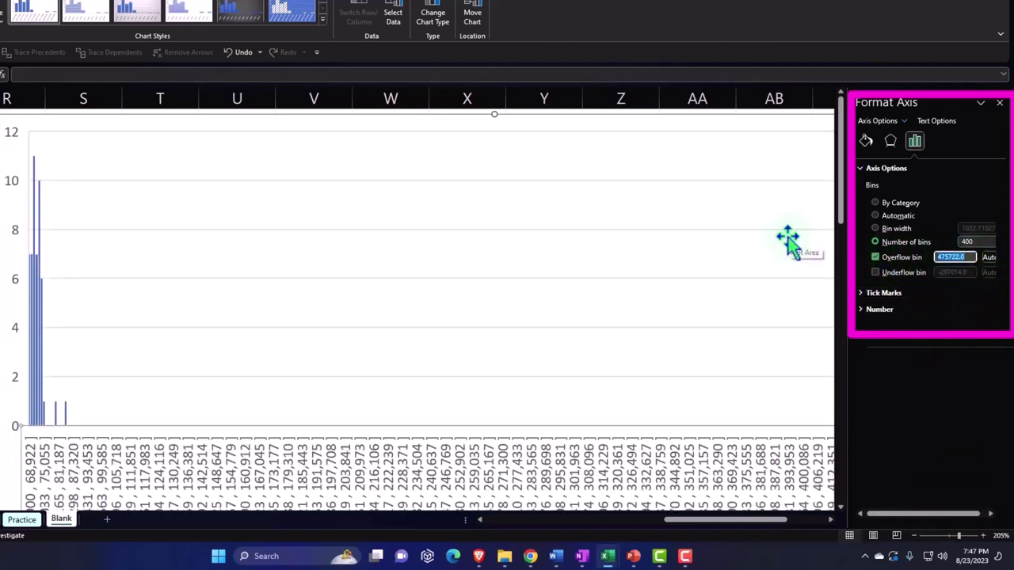
{"action": "type", "text": "90000"}
{"action": "key", "text": "Return"}
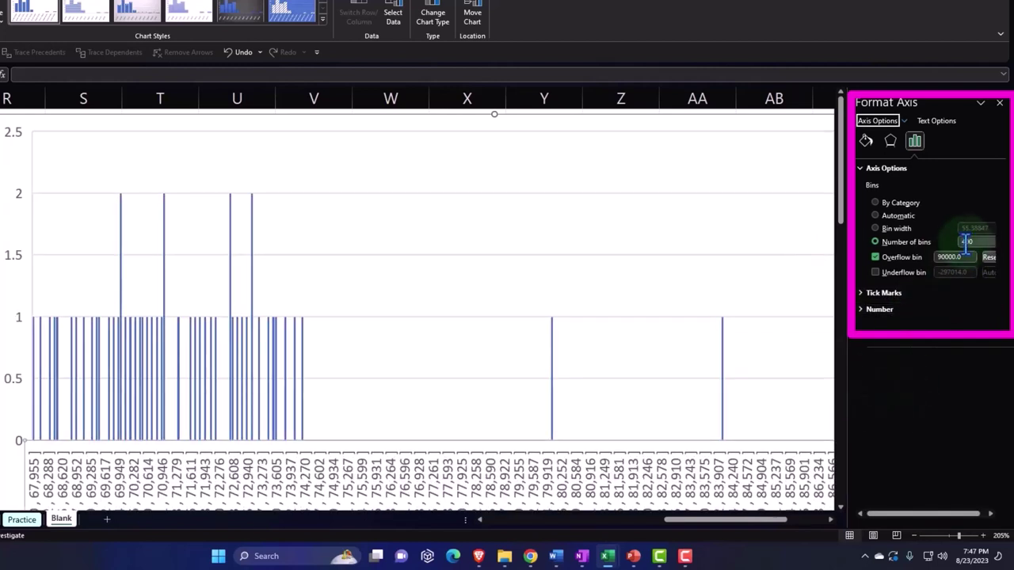
Switch the histogram's binning to Automatic.
{"action": "left_click", "coordinate": [876, 214]}
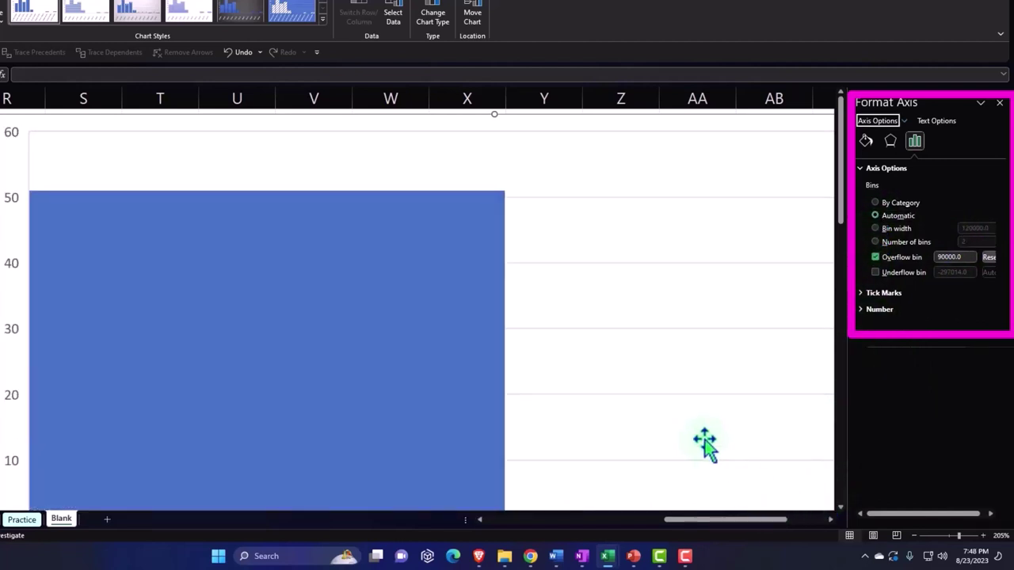
{"action": "scroll", "coordinate": [702, 437], "scroll_direction": "down", "scroll_amount": 2}
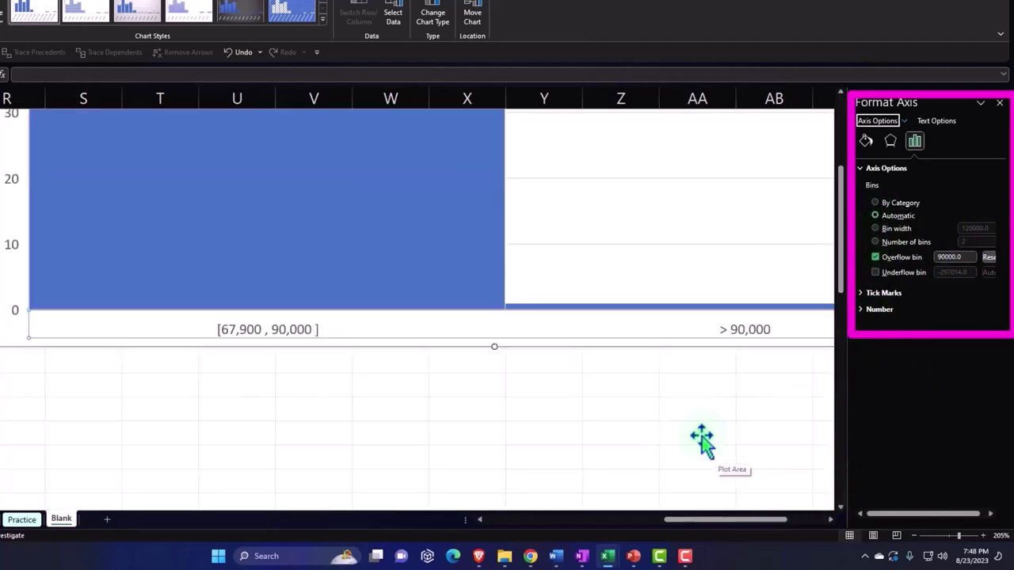
{"action": "scroll", "coordinate": [702, 440], "scroll_direction": "up", "scroll_amount": 1}
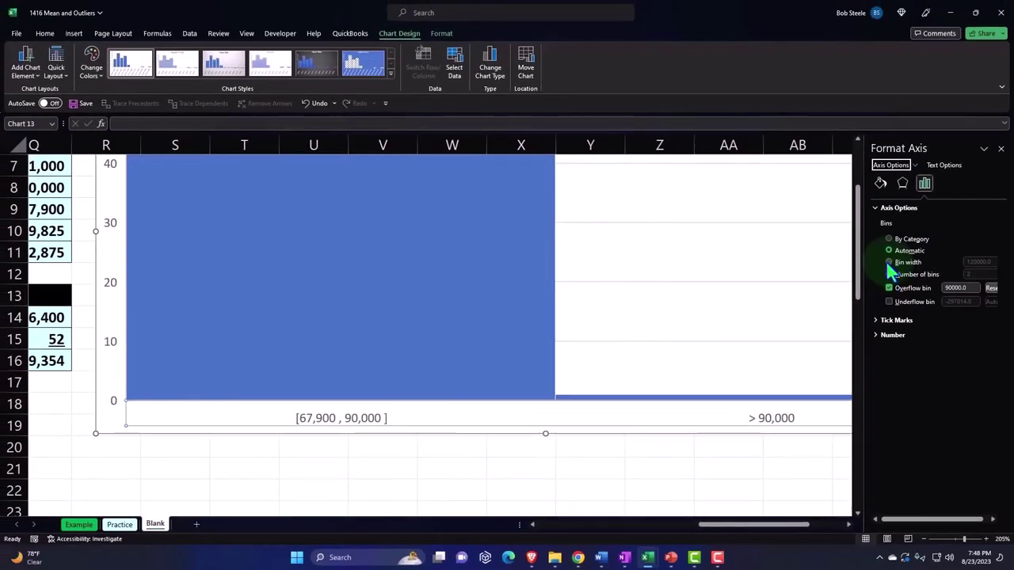
Set the histogram back to a fixed 10 bins.
{"action": "left_click", "coordinate": [889, 274]}
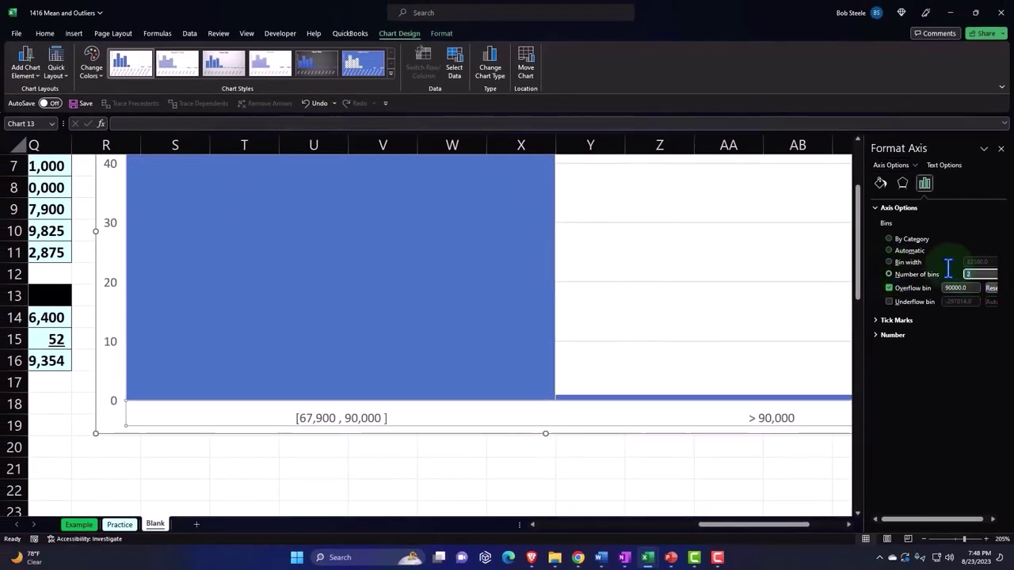
{"action": "type", "text": "10"}
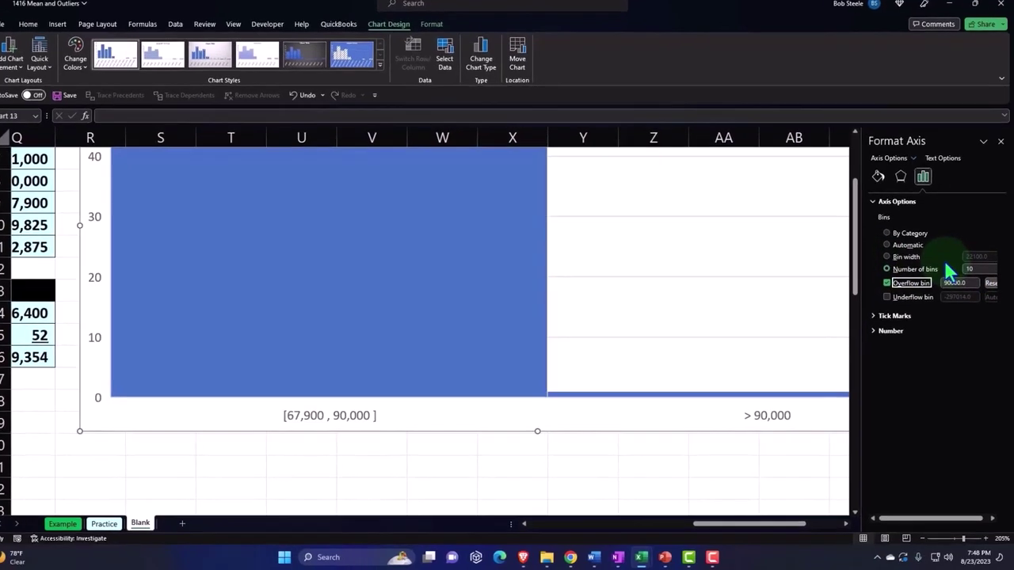
{"action": "key", "text": "Return"}
{"action": "scroll", "coordinate": [568, 435], "scroll_direction": "up", "scroll_amount": 1}
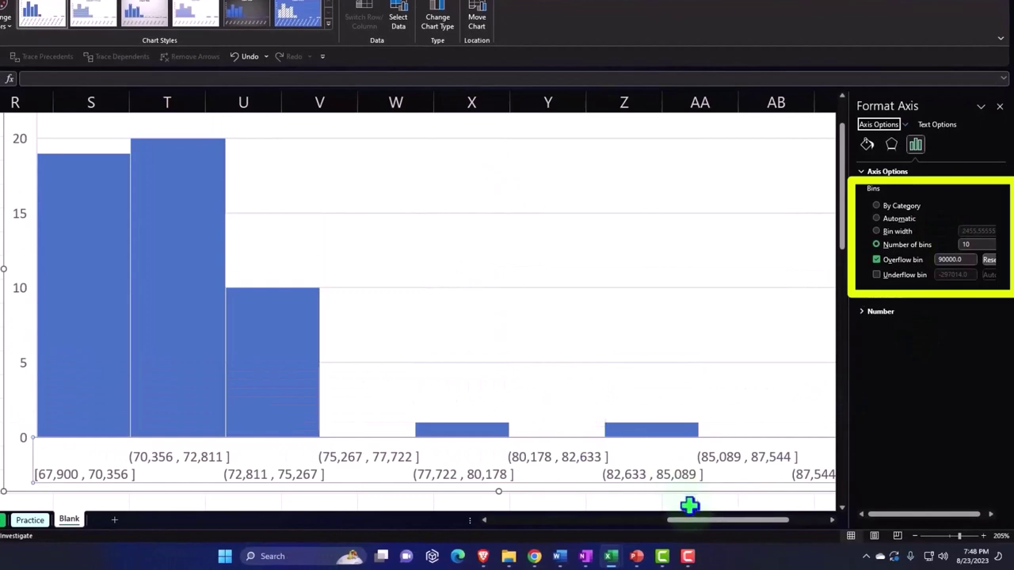
{"action": "mouse_move", "coordinate": [689, 521]}
{"action": "left_mouse_down"}
{"action": "mouse_move", "coordinate": [729, 537]}
{"action": "mouse_move", "coordinate": [747, 527]}
{"action": "left_mouse_up"}
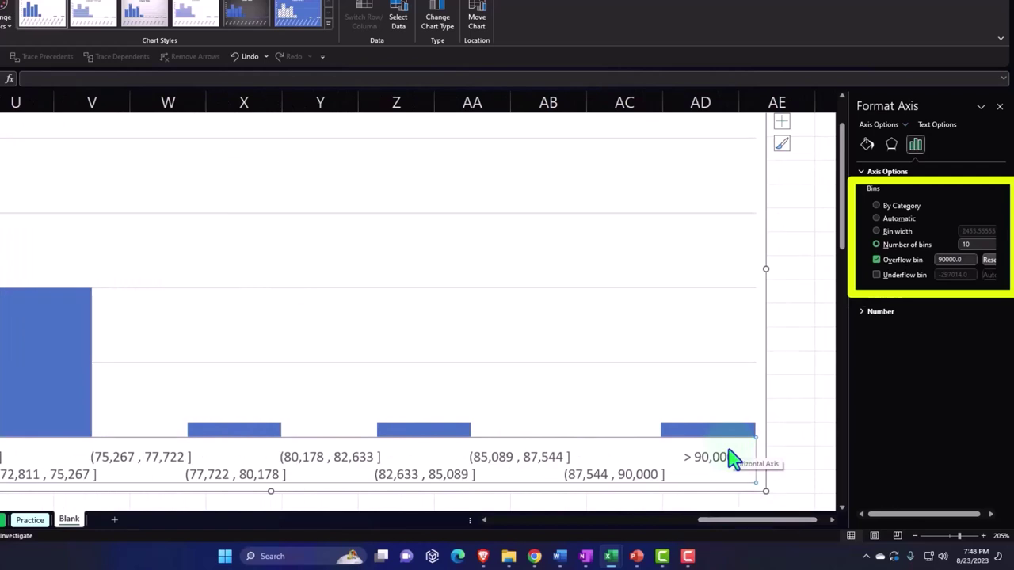
Turn off the overflow bin and switch to fixed bin width.
{"action": "left_click", "coordinate": [876, 259]}
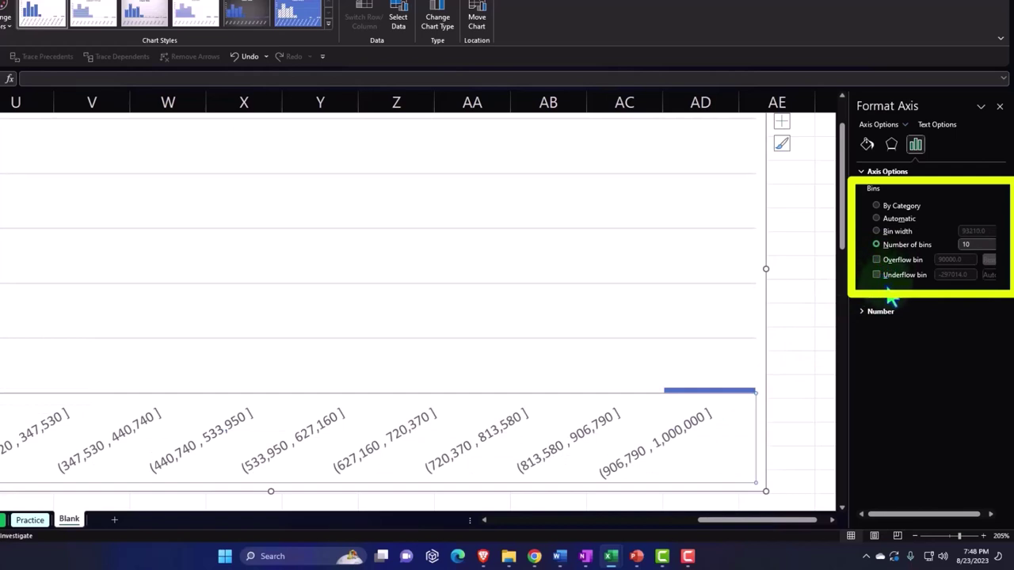
{"action": "left_click", "coordinate": [876, 231]}
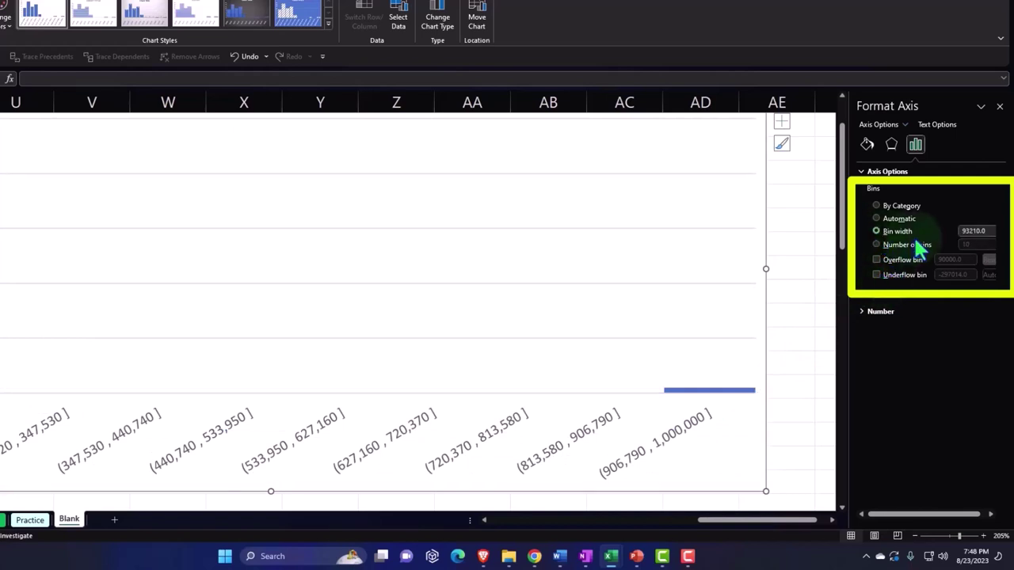
{"action": "double_click", "coordinate": [976, 230]}
Apply a 450 bin width, then select cell Q16 to check the 89,354 mean.
{"action": "type", "text": "450"}
{"action": "key", "text": "Tab"}
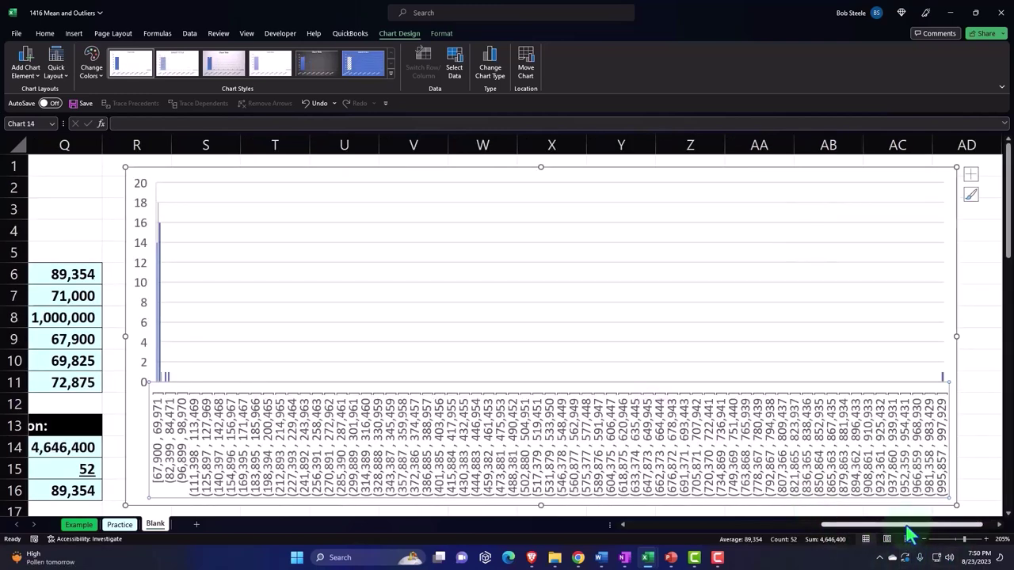
{"action": "left_click_drag", "start_coordinate": [908, 531], "coordinate": [826, 540]}
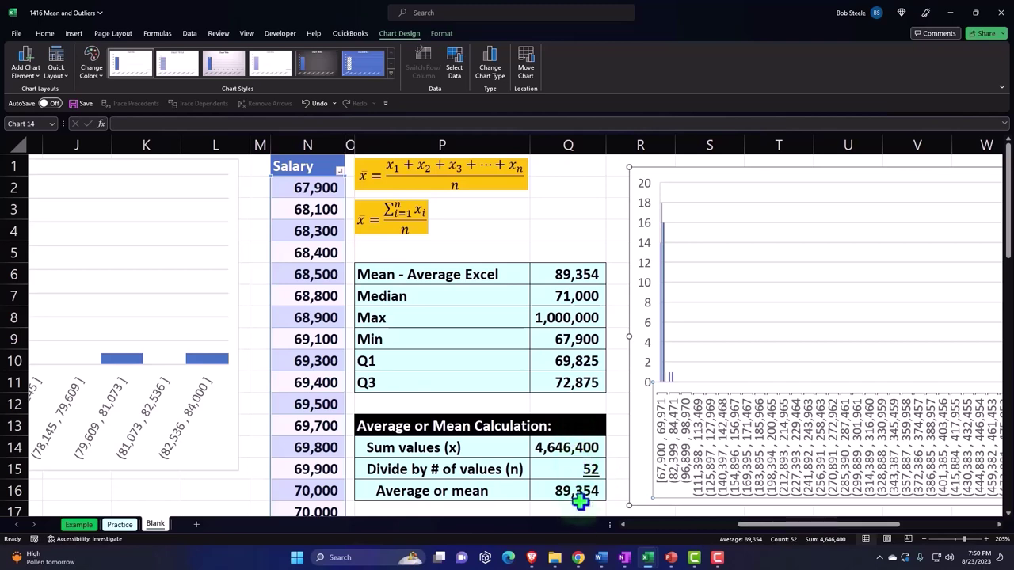
{"action": "left_click", "coordinate": [580, 495]}
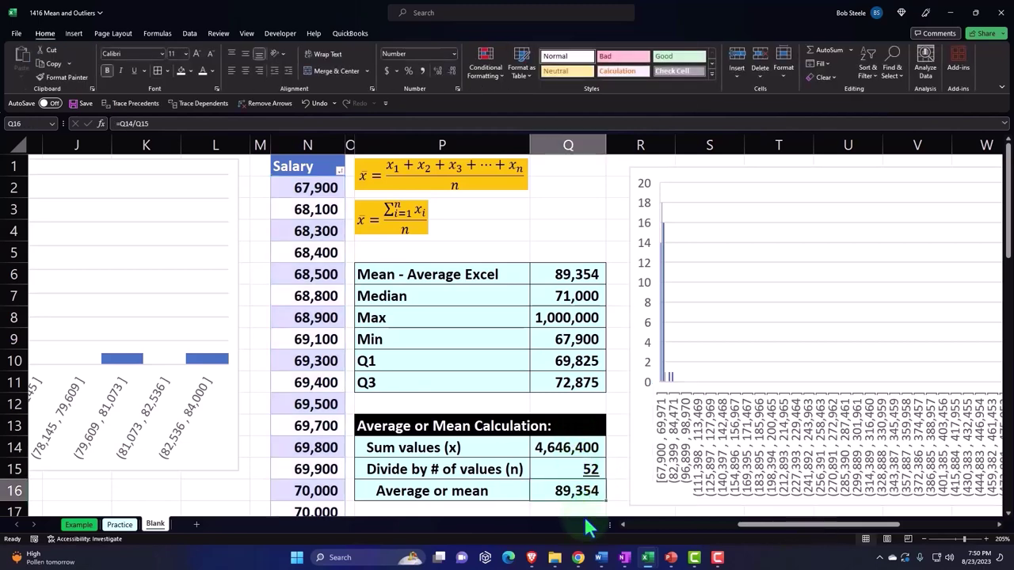
{"action": "left_click", "coordinate": [555, 322]}
{"action": "scroll", "coordinate": [404, 372], "scroll_direction": "down", "scroll_amount": 4}
{"action": "scroll", "coordinate": [401, 388], "scroll_direction": "down", "scroll_amount": 9}
{"action": "scroll", "coordinate": [401, 389], "scroll_direction": "down", "scroll_amount": 4}
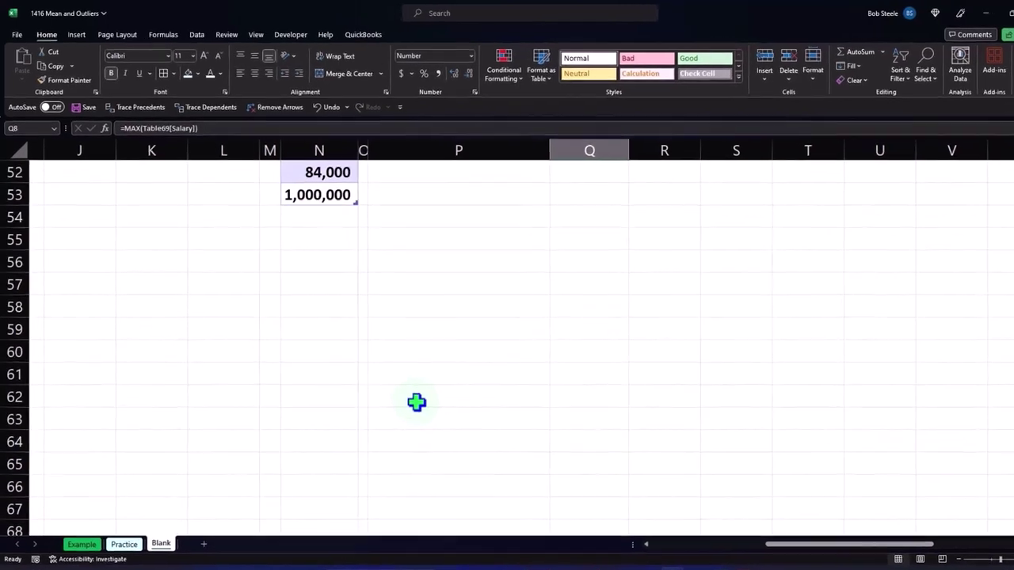
{"action": "scroll", "coordinate": [417, 403], "scroll_direction": "up", "scroll_amount": 3}
{"action": "left_click", "coordinate": [373, 428]}
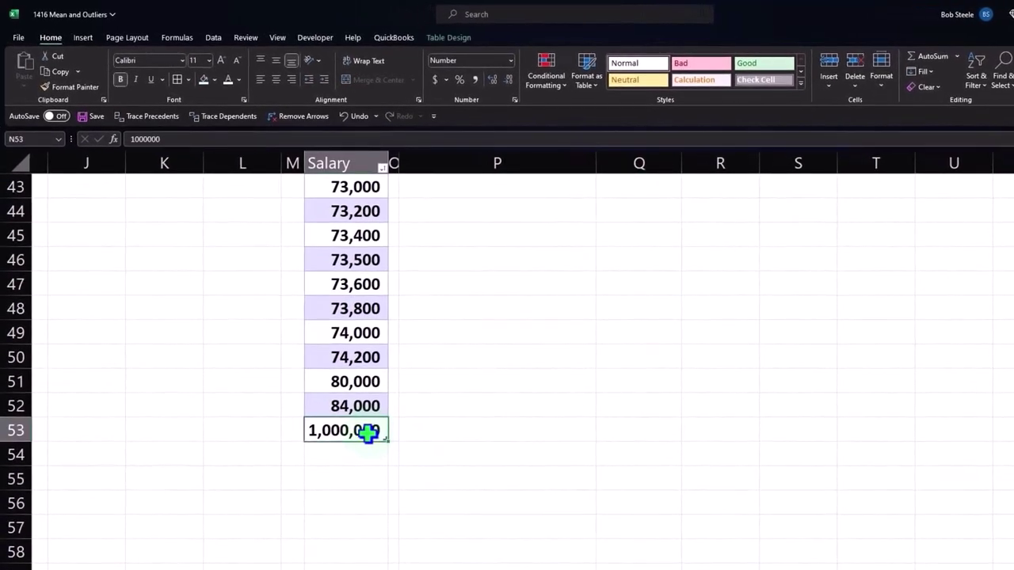
{"action": "type", "text": "9000000"}
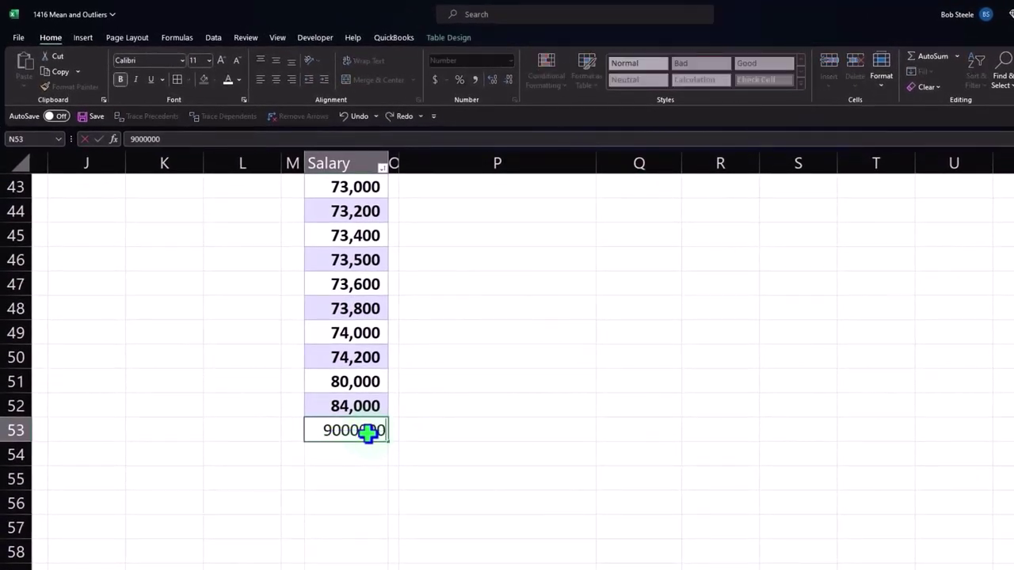
{"action": "key", "text": "Return"}
{"action": "scroll", "coordinate": [666, 397], "scroll_direction": "up", "scroll_amount": 5}
{"action": "scroll", "coordinate": [665, 397], "scroll_direction": "up", "scroll_amount": 9}
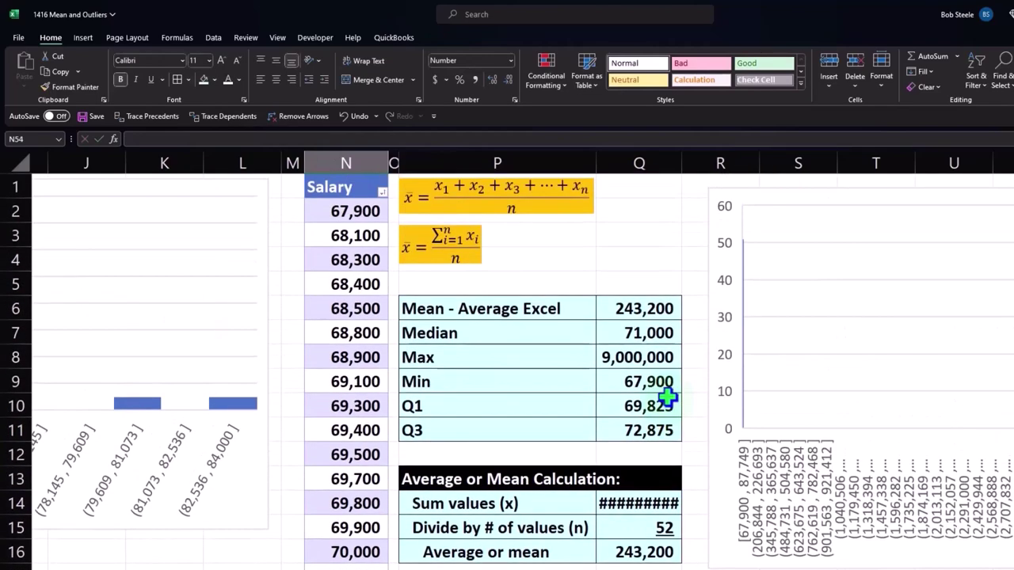
{"action": "left_click", "coordinate": [654, 305]}
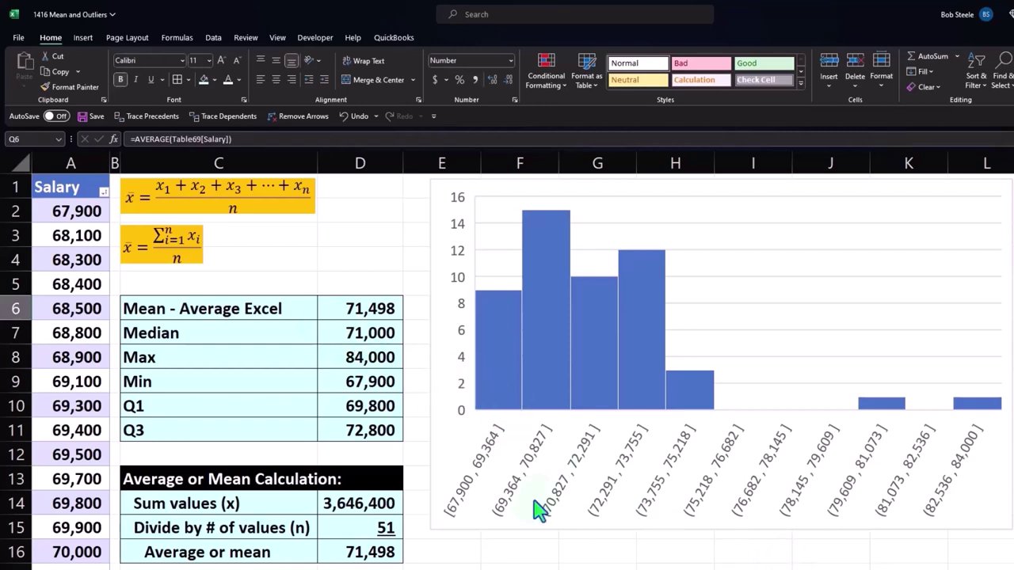
{"action": "scroll", "coordinate": [523, 361], "scroll_direction": "right", "scroll_amount": 3}
{"action": "scroll", "coordinate": [523, 360], "scroll_direction": "right", "scroll_amount": 2}
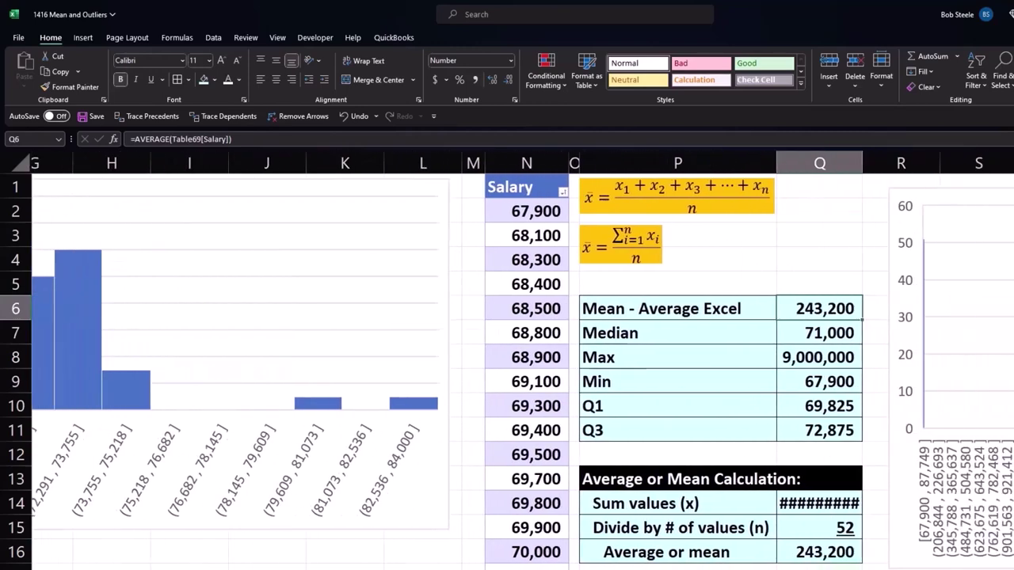
{"action": "scroll", "coordinate": [523, 360], "scroll_direction": "right", "scroll_amount": 2}
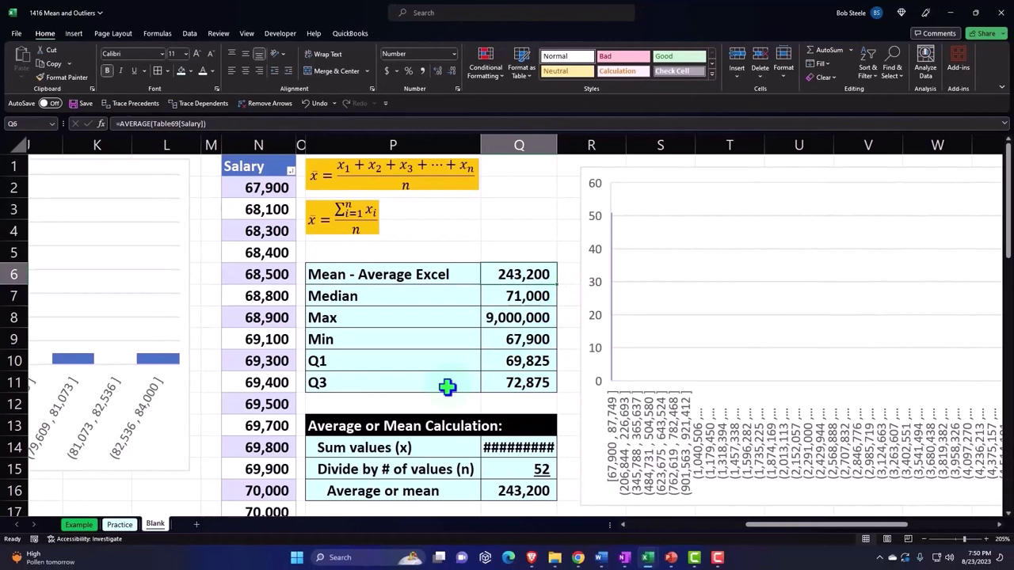
{"action": "scroll", "coordinate": [447, 385], "scroll_direction": "down", "scroll_amount": 5}
{"action": "scroll", "coordinate": [447, 386], "scroll_direction": "down", "scroll_amount": 4}
{"action": "scroll", "coordinate": [448, 386], "scroll_direction": "down", "scroll_amount": 4}
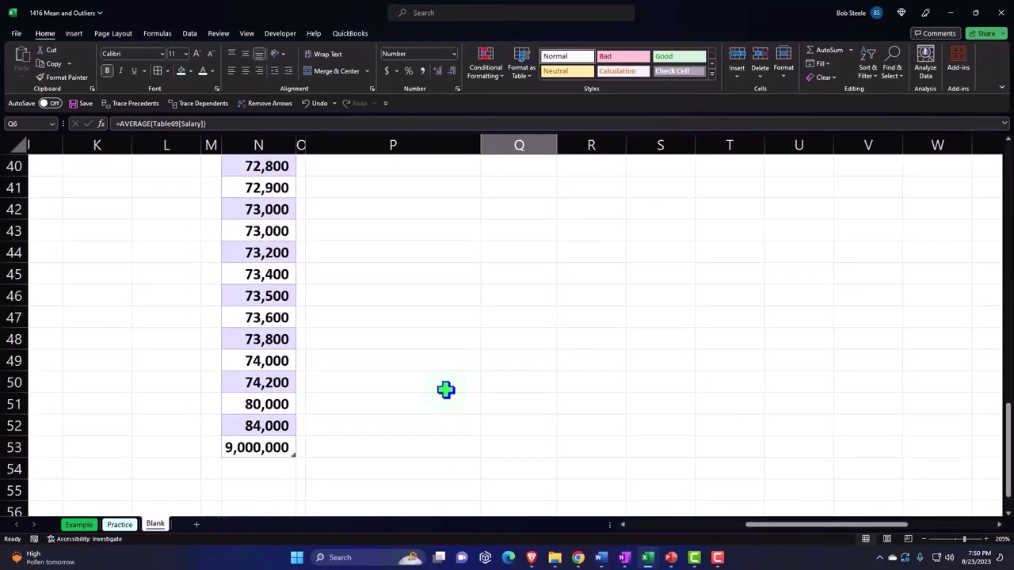
{"action": "scroll", "coordinate": [448, 386], "scroll_direction": "down", "scroll_amount": 1}
{"action": "left_click", "coordinate": [282, 384]}
{"action": "type", "text": "1,0"}
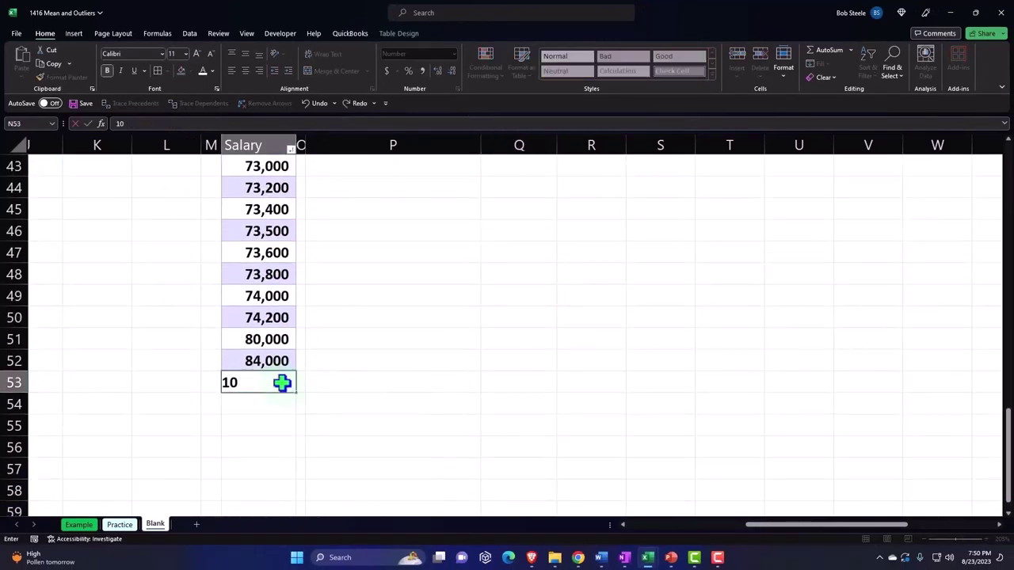
{"action": "type", "text": "00,000"}
{"action": "key", "text": "Return"}
{"action": "scroll", "coordinate": [443, 388], "scroll_direction": "up", "scroll_amount": 9}
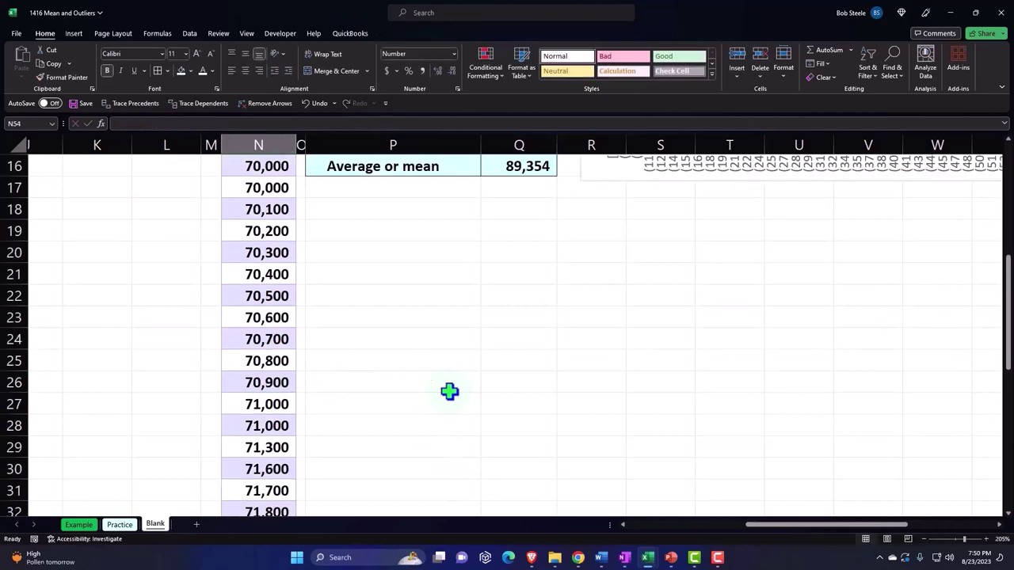
{"action": "scroll", "coordinate": [448, 391], "scroll_direction": "up", "scroll_amount": 5}
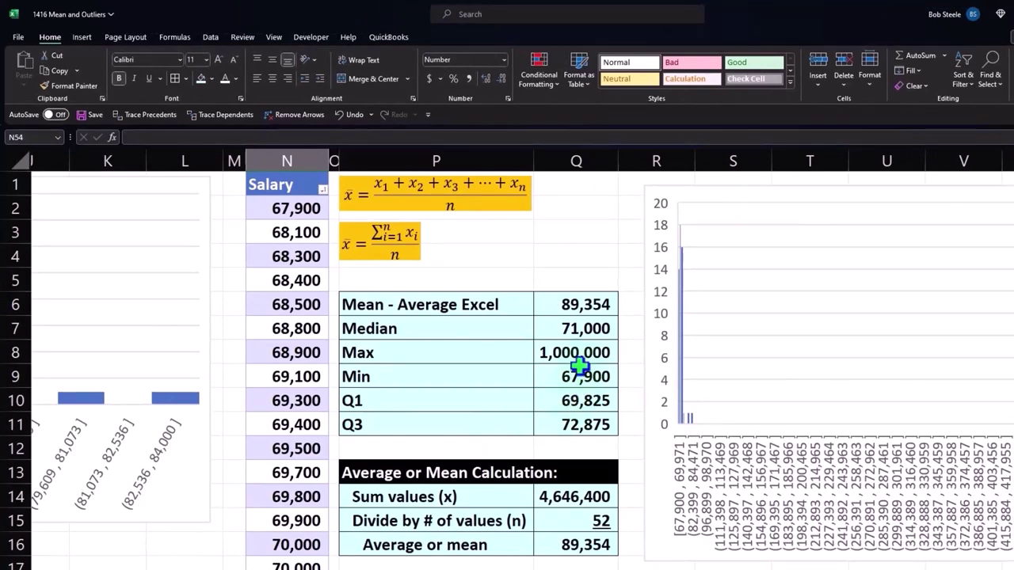
{"action": "left_click", "coordinate": [579, 310]}
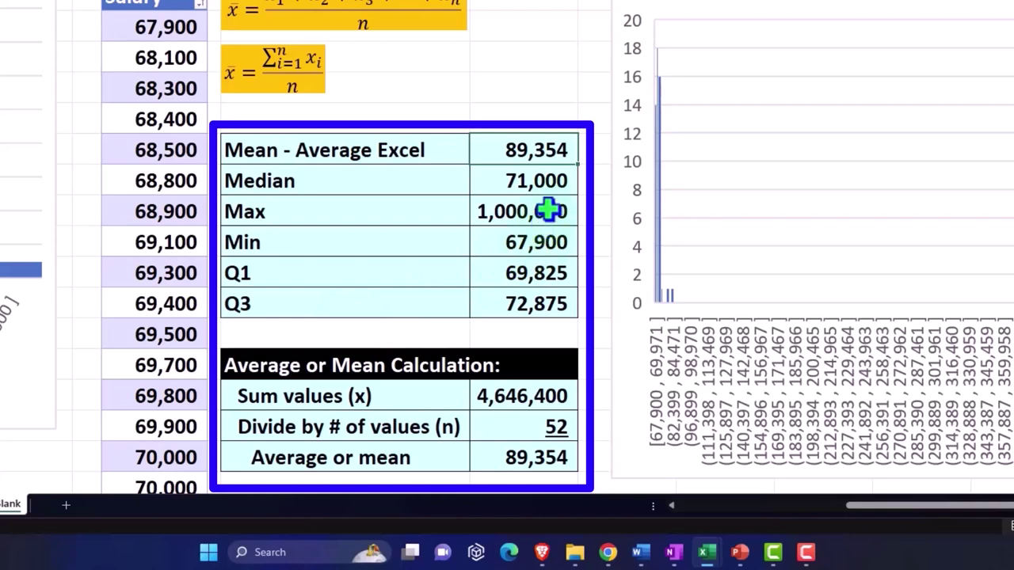
{"action": "left_click", "coordinate": [548, 209]}
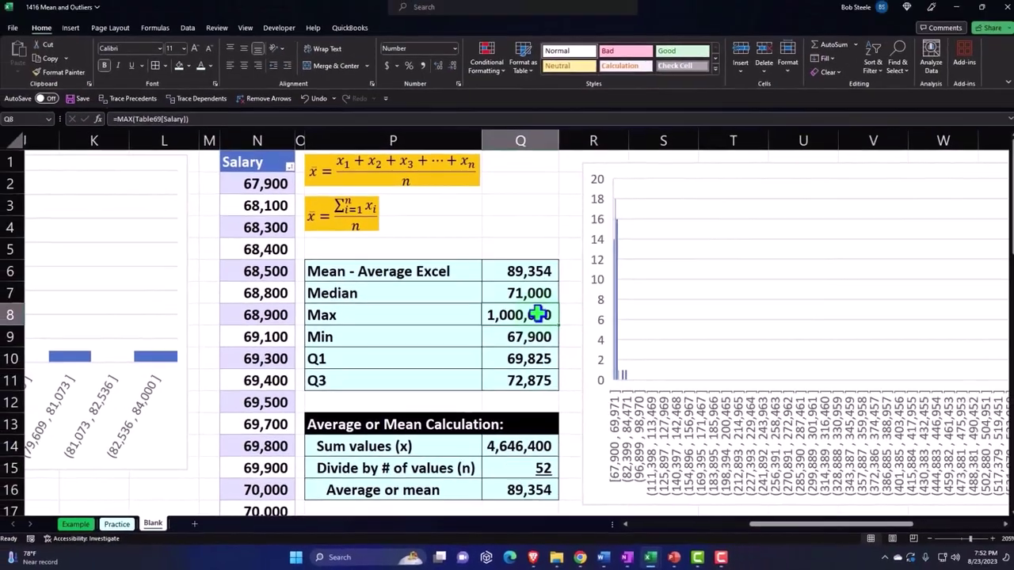
{"action": "left_click", "coordinate": [532, 292]}
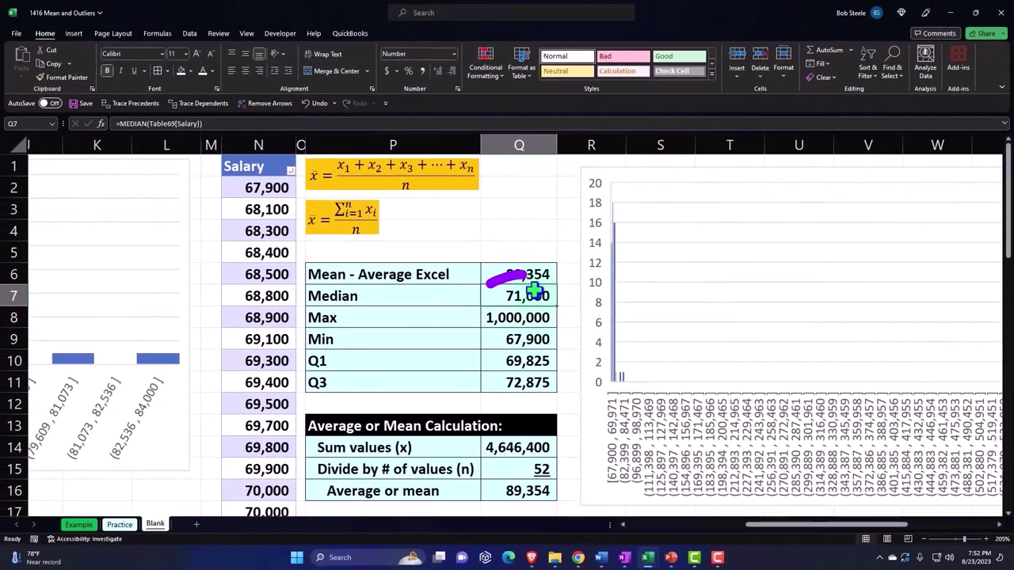
{"action": "left_click_drag", "start_coordinate": [486, 283], "coordinate": [517, 273]}
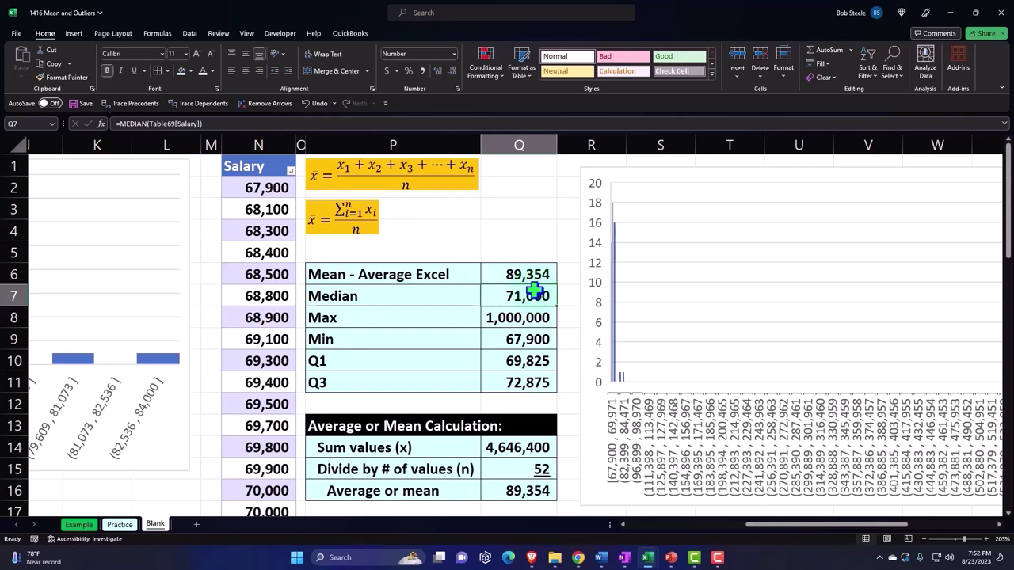
{"action": "scroll", "coordinate": [301, 373], "scroll_direction": "down", "scroll_amount": 4}
{"action": "scroll", "coordinate": [301, 396], "scroll_direction": "down", "scroll_amount": 9}
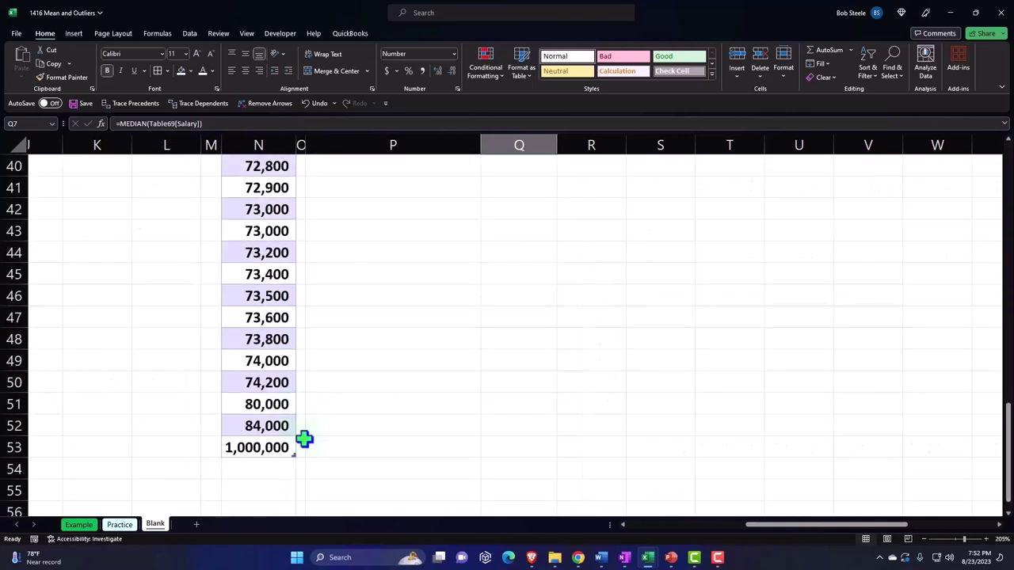
{"action": "left_click", "coordinate": [285, 447]}
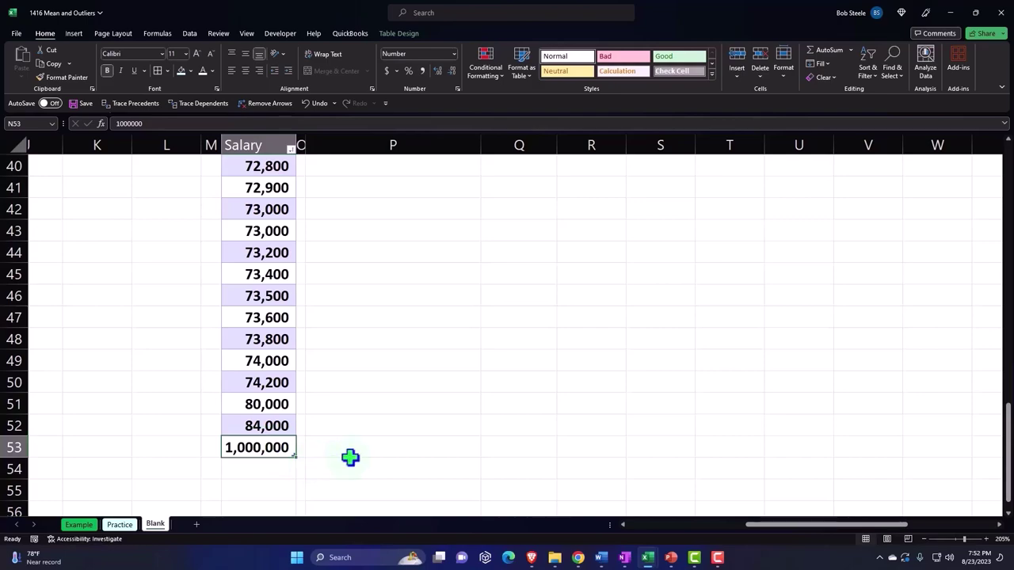
{"action": "scroll", "coordinate": [351, 457], "scroll_direction": "up", "scroll_amount": 4}
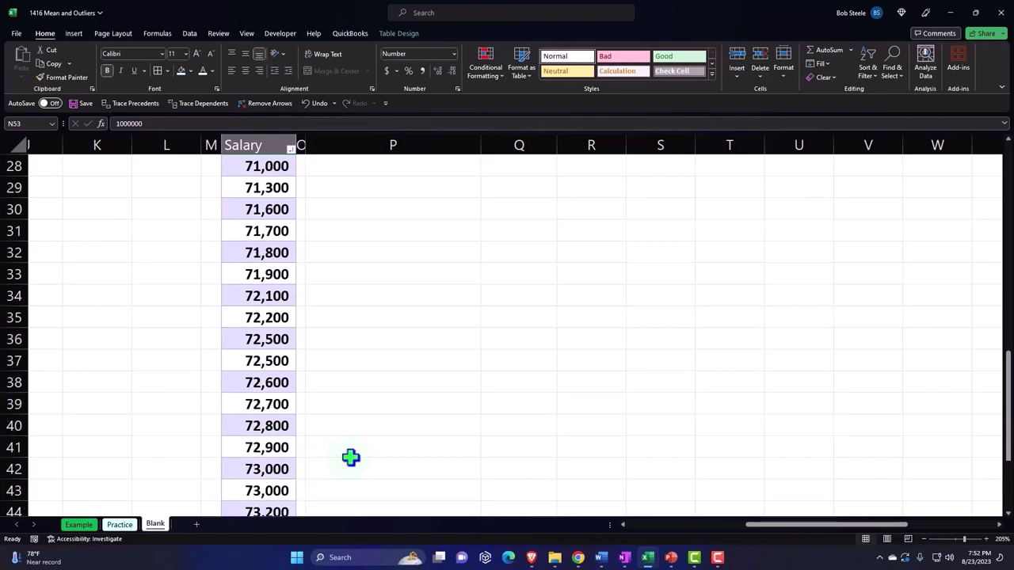
{"action": "scroll", "coordinate": [350, 457], "scroll_direction": "up", "scroll_amount": 6}
{"action": "scroll", "coordinate": [351, 452], "scroll_direction": "up", "scroll_amount": 3}
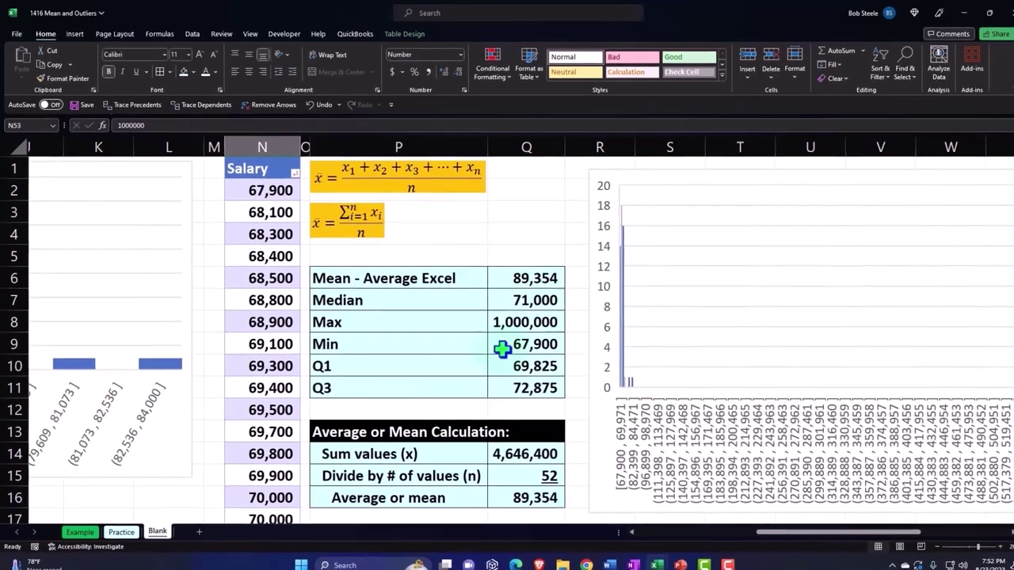